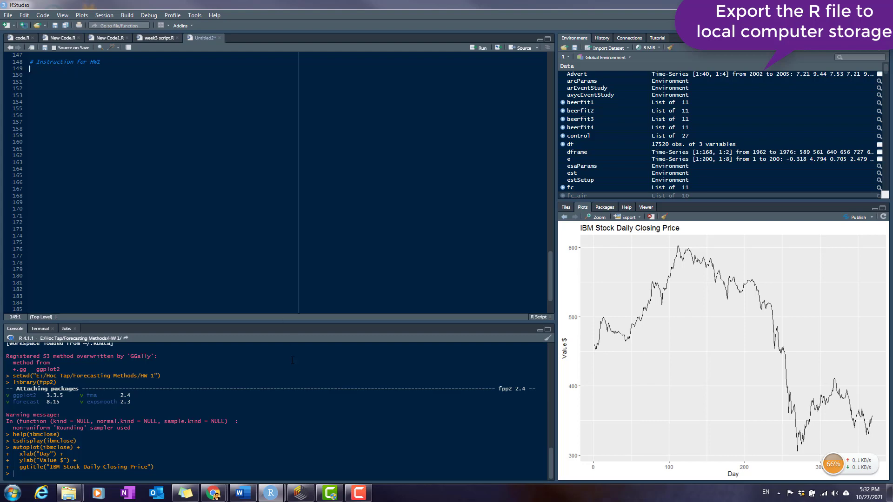
left_click(308, 419)
type("?ibm")
key("BackSpace")
key("BackSpace")
key("BackSpace")
key("BackSpace")
Write help(ibmclose), without quotes around the dataset name, under the HW1 instruction comment in the script
type("help(")
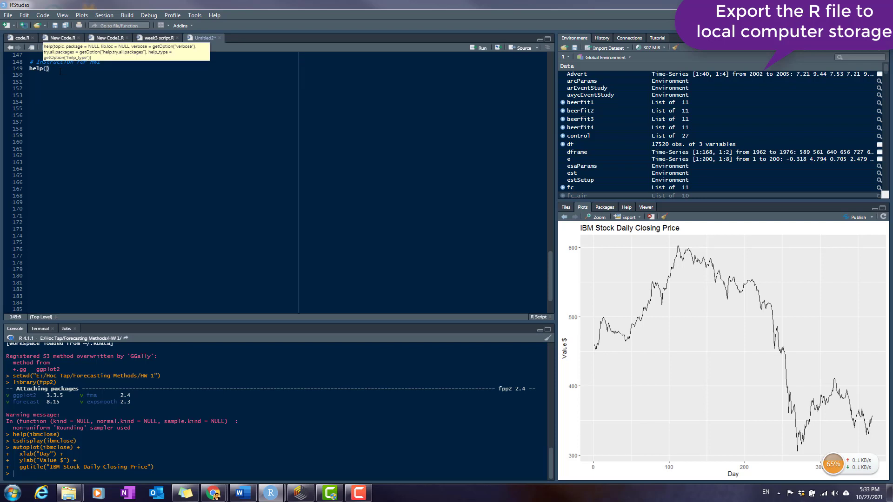
type("ibmc")
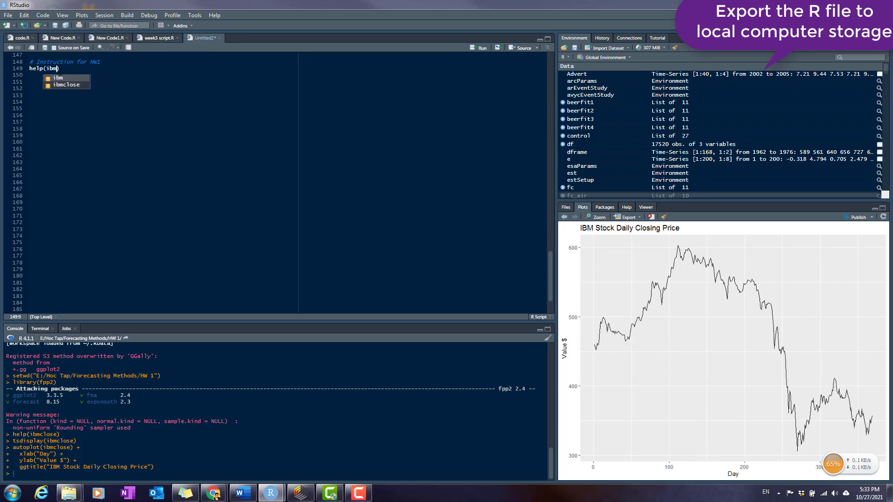
key("Tab")
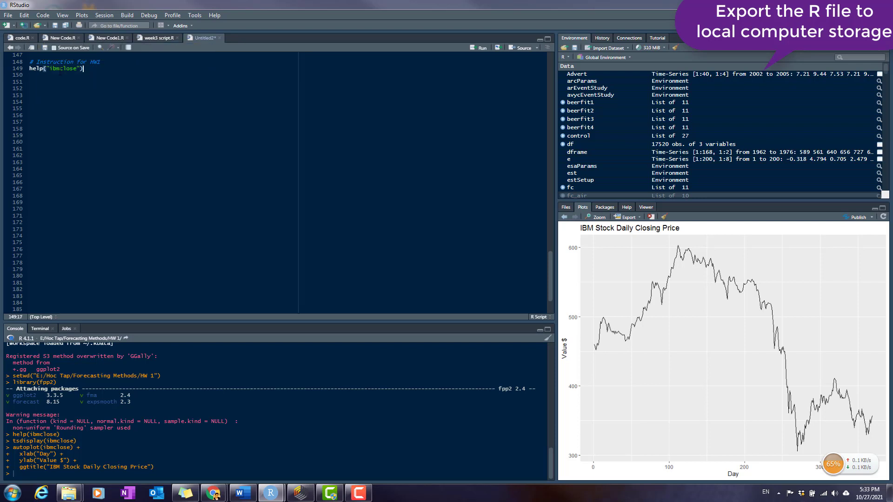
key("Left")
key("Left")
key("Left")
key("Left")
key("Left")
key("Left")
key("BackSpace")
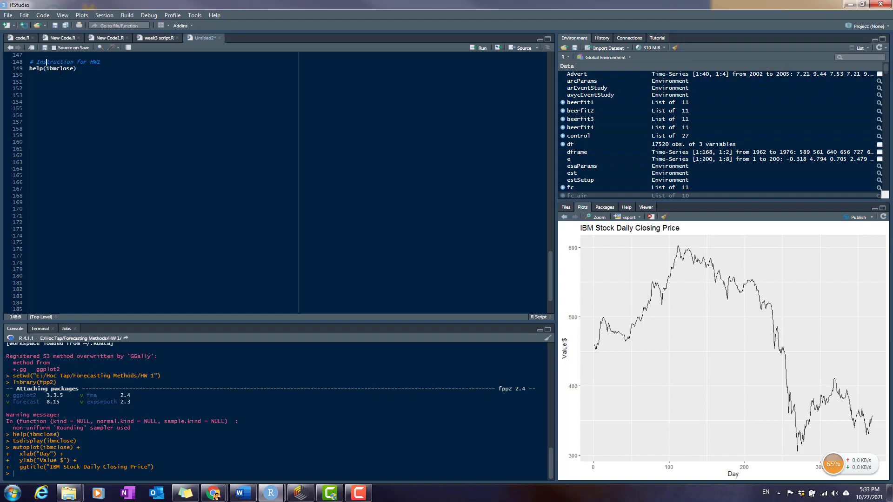
Insert the line library(ffp2) above the help call in the script and run it
key("Return")
type("library")
type("(")
type("ffp2)")
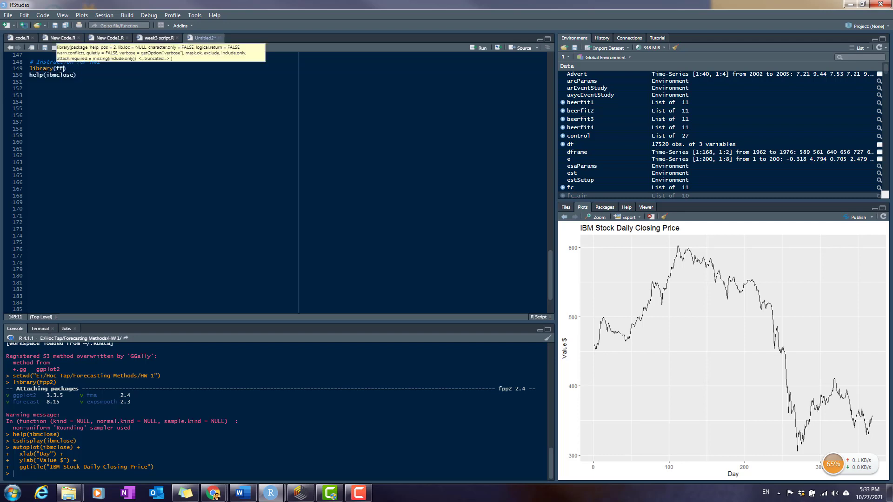
key("ctrl+Return")
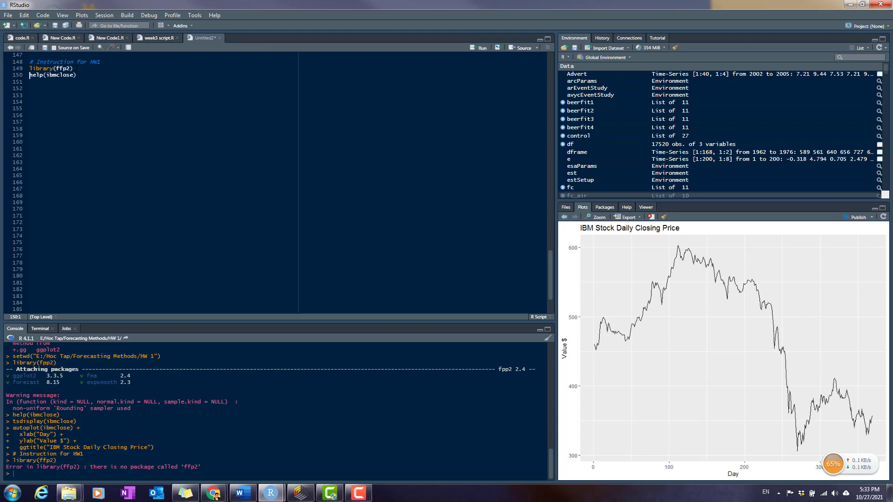
Correct the package name in the library call to fpp2 and run the line again
left_click(62, 69)
key("BackSpace")
type("p")
key("ctrl+Return")
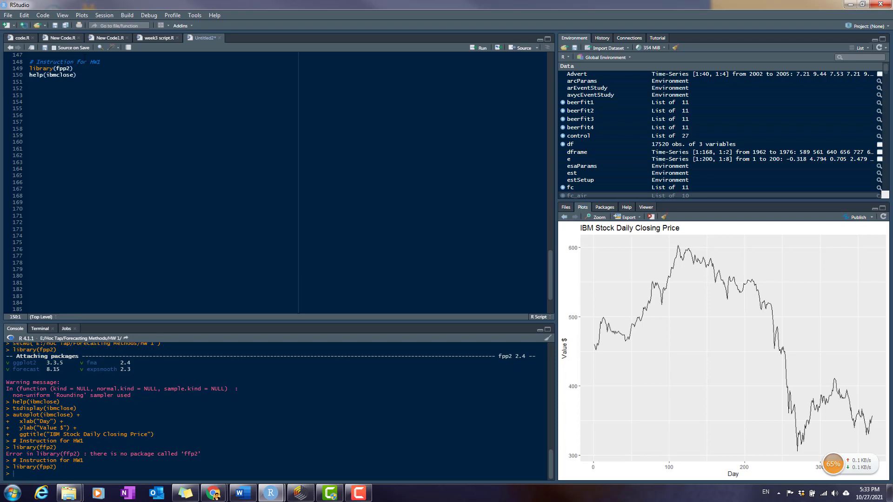
Run help(ibmclose) from the script and mark the description and format text on its documentation page
left_click(86, 75)
key("ctrl+Return")
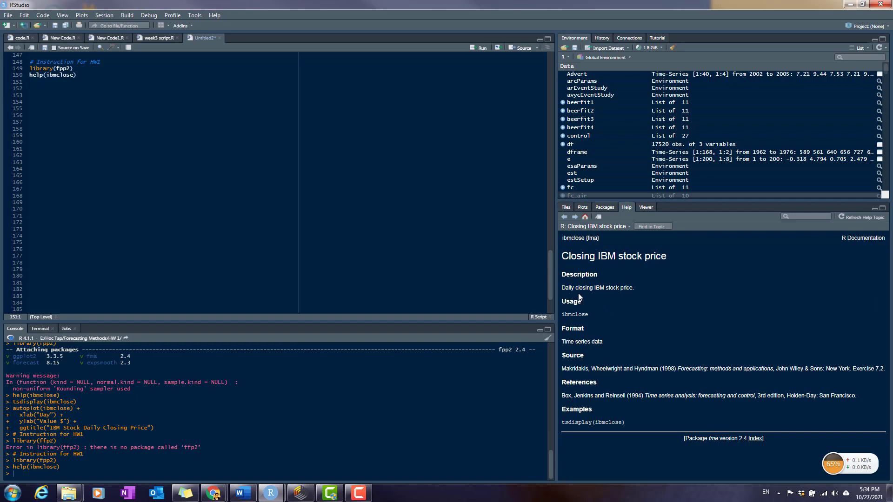
left_click_drag(571, 288, 634, 289)
left_click(621, 294)
left_click(631, 292)
left_click_drag(565, 342, 616, 344)
Switch to the empty Chrome window and search Google for IBM stock price
left_click(212, 496)
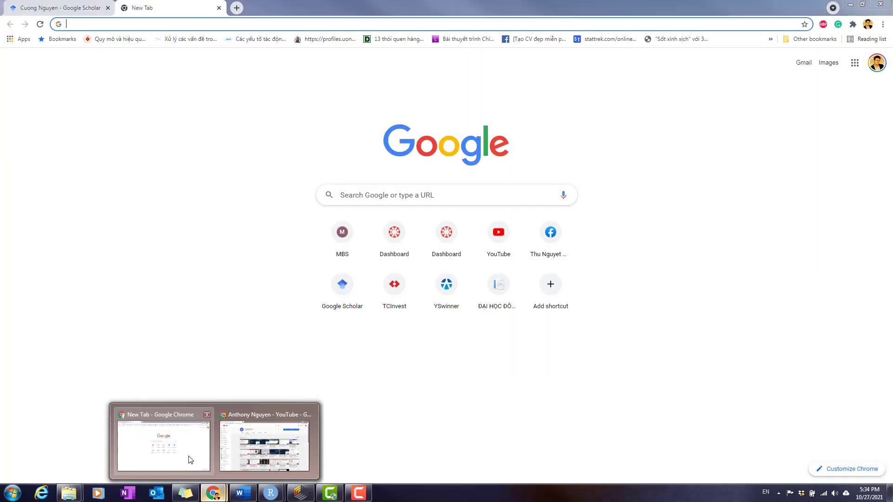
left_click(191, 460)
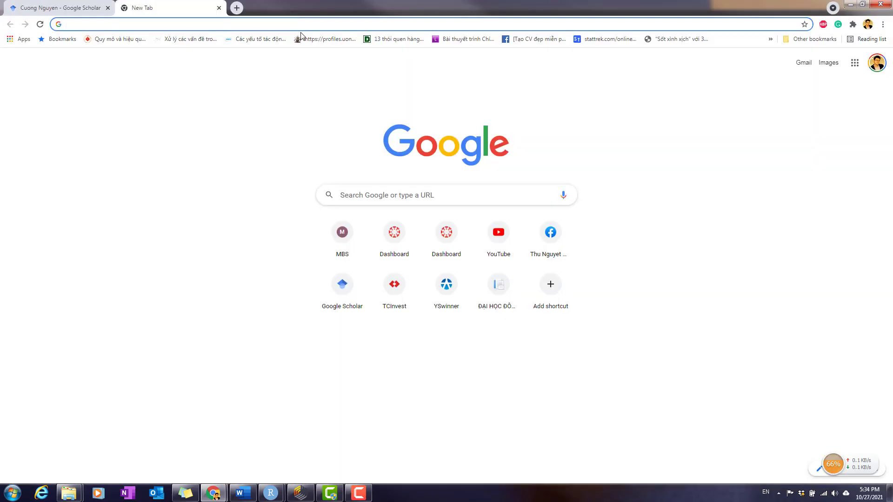
left_click(308, 27)
type("IBM stoic")
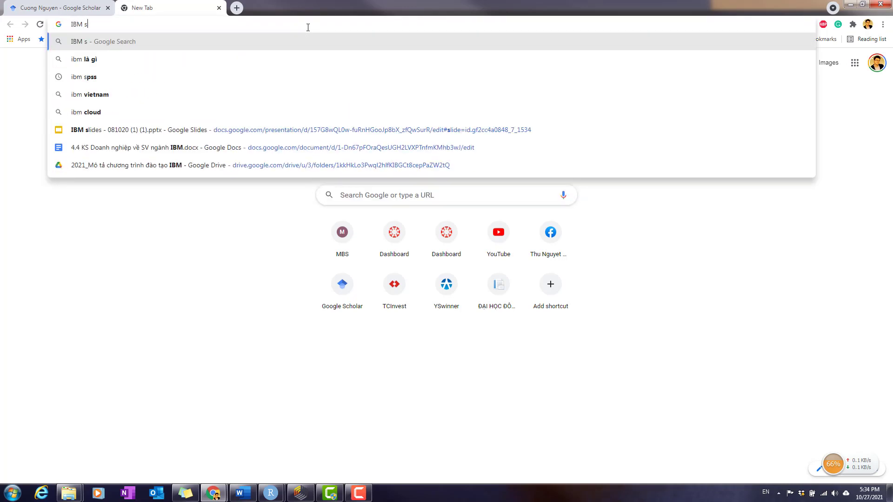
key("BackSpace")
key("BackSpace")
type("ck")
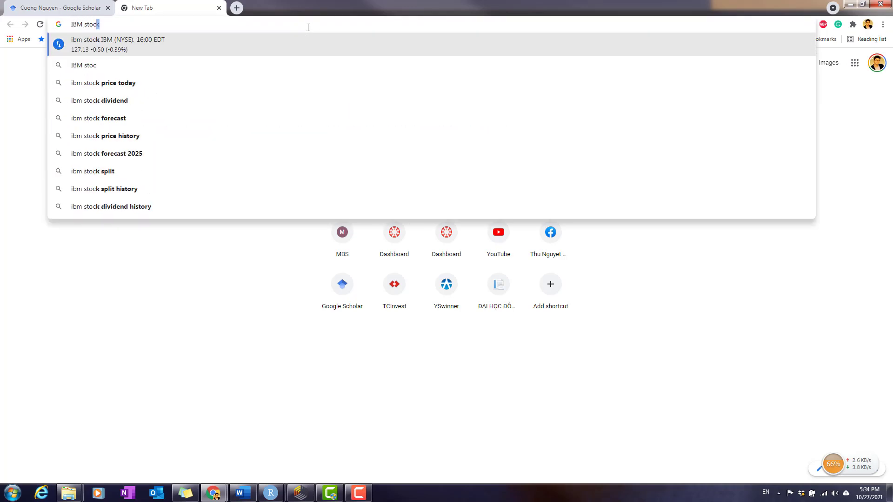
type(" price")
key("Return")
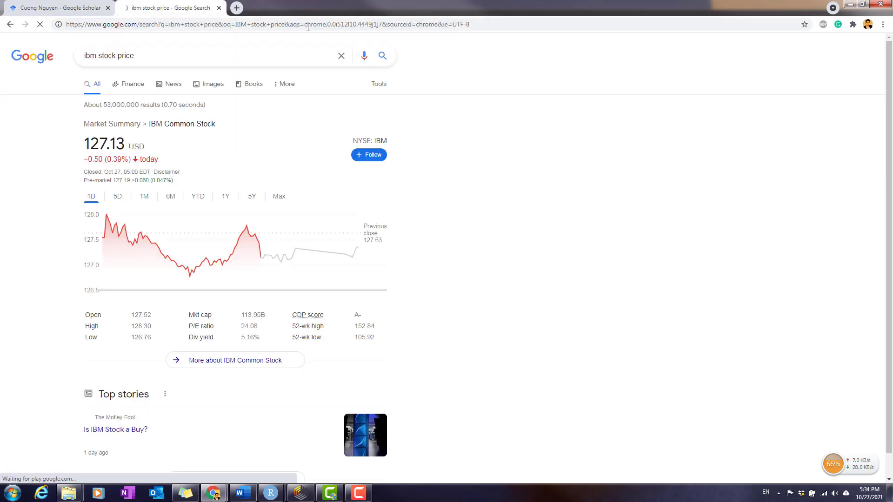
Open the More about IBM Common Stock link and the Yahoo Finance IBM result in new tabs
right_click(228, 363)
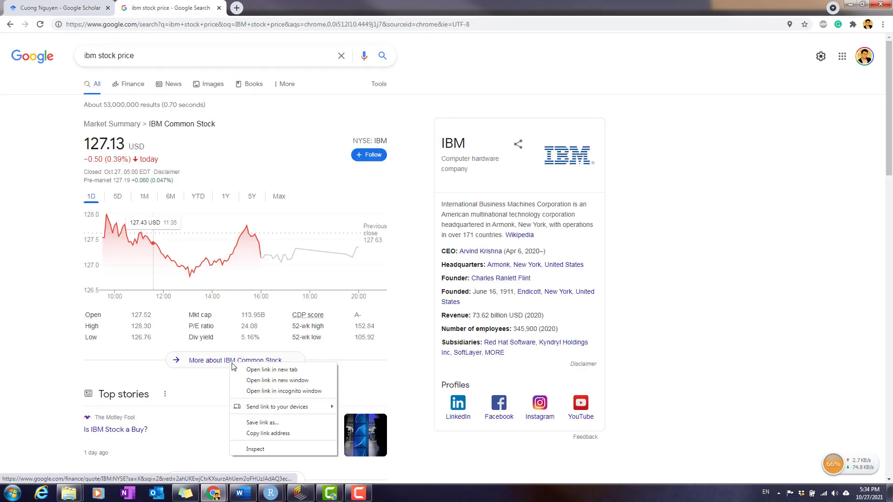
left_click(271, 369)
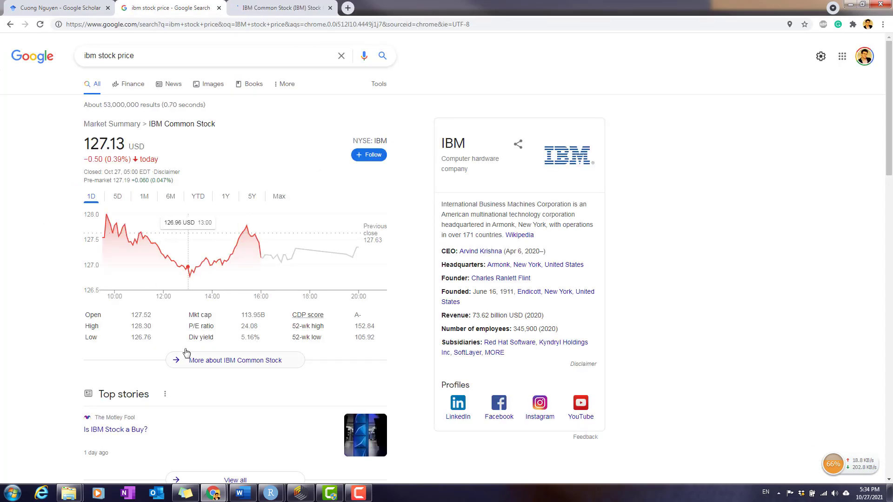
scroll(181, 349, "down", 5)
right_click(168, 297)
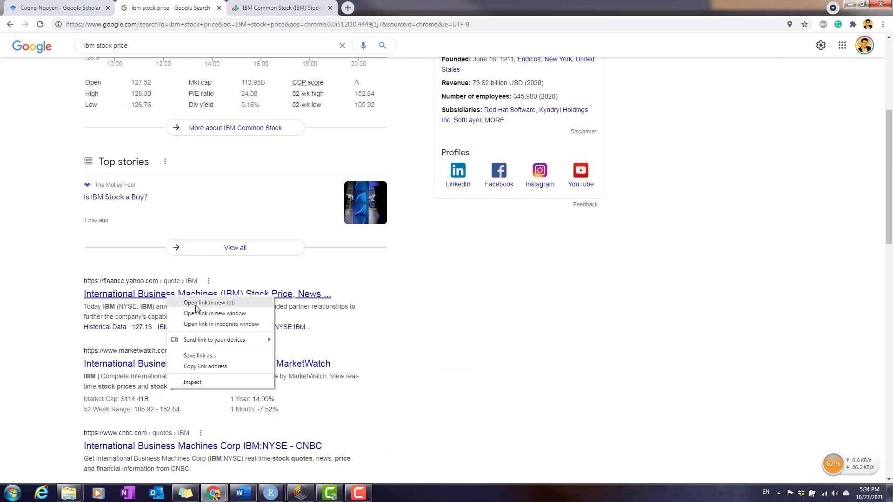
left_click(196, 305)
View the IBM Common Stock page on Google Finance with its price chart set to 6M
left_click(274, 8)
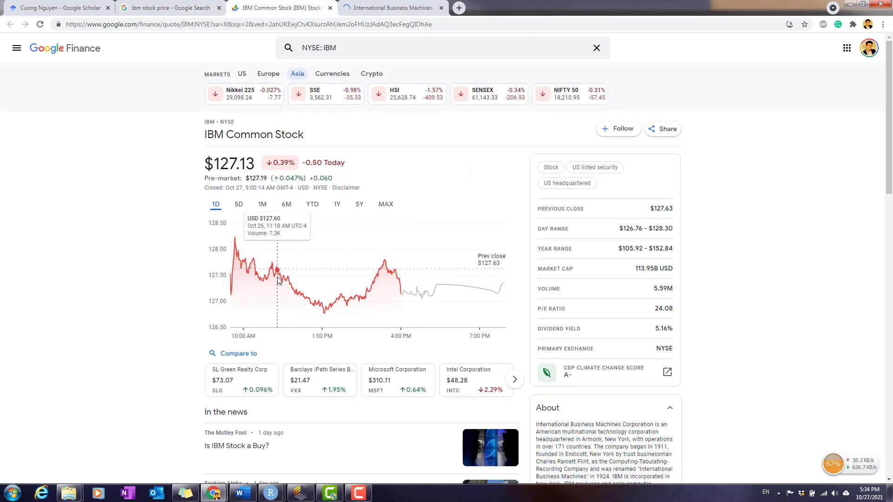
left_click(296, 208)
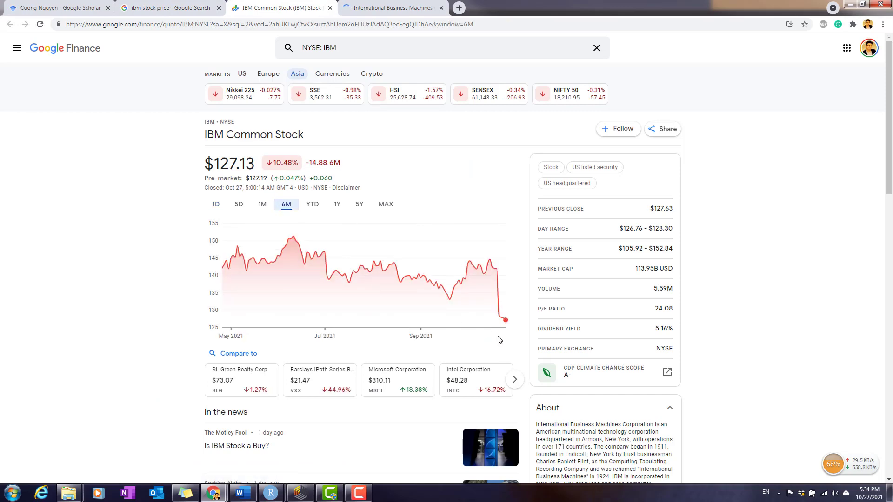
scroll(288, 332, "down", 2)
scroll(309, 302, "down", 1)
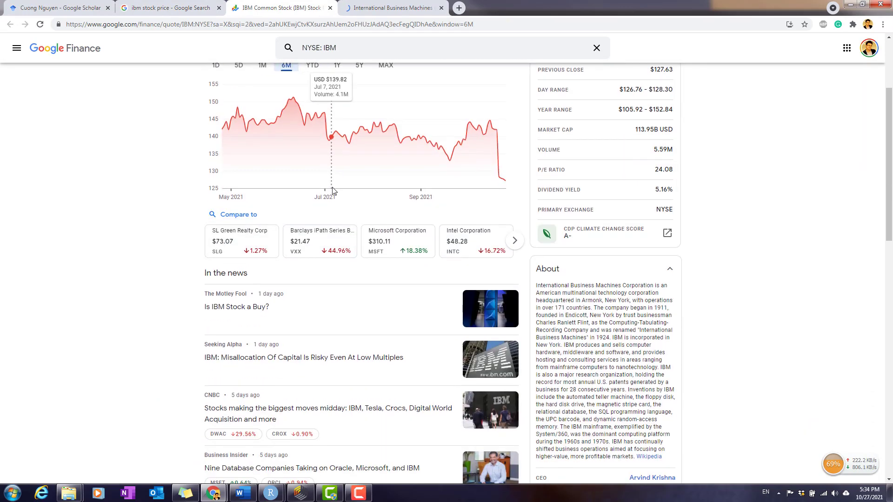
scroll(509, 253, "up", 2)
scroll(510, 254, "up", 2)
Open IBM's Historical Data on Yahoo Finance and download the daily historical prices
left_click(396, 8)
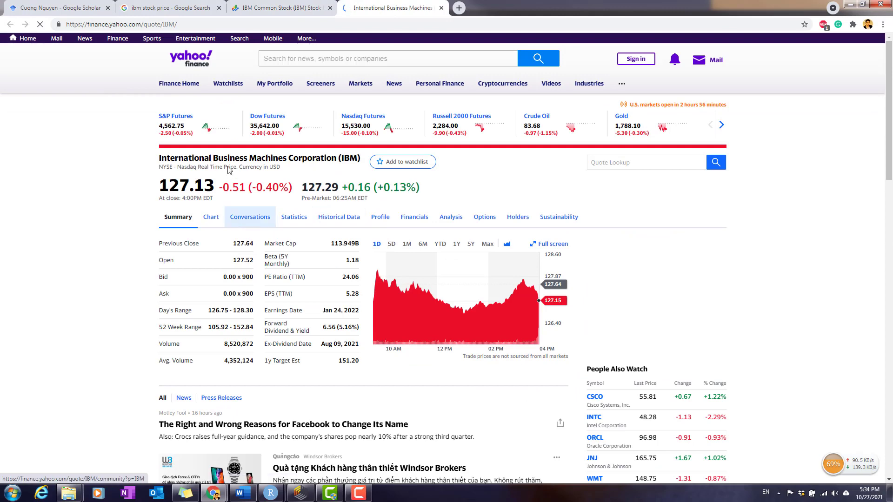
left_click(325, 217)
scroll(285, 252, "down", 4)
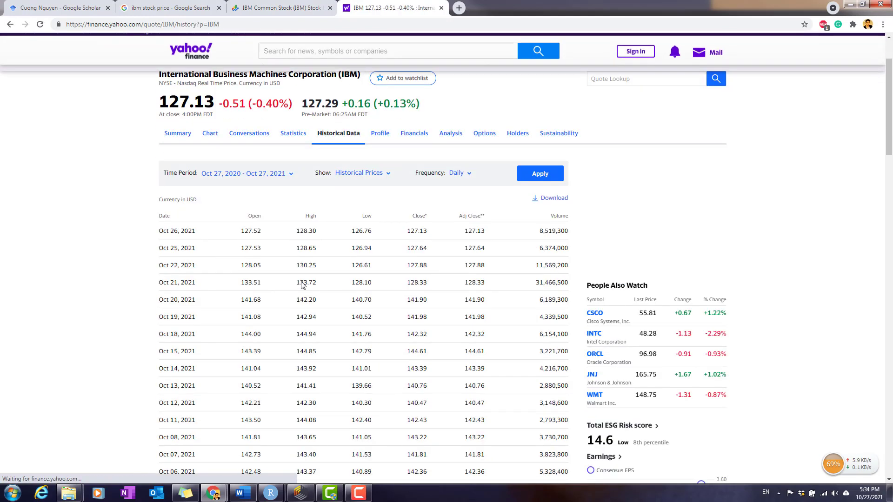
scroll(285, 252, "up", 3)
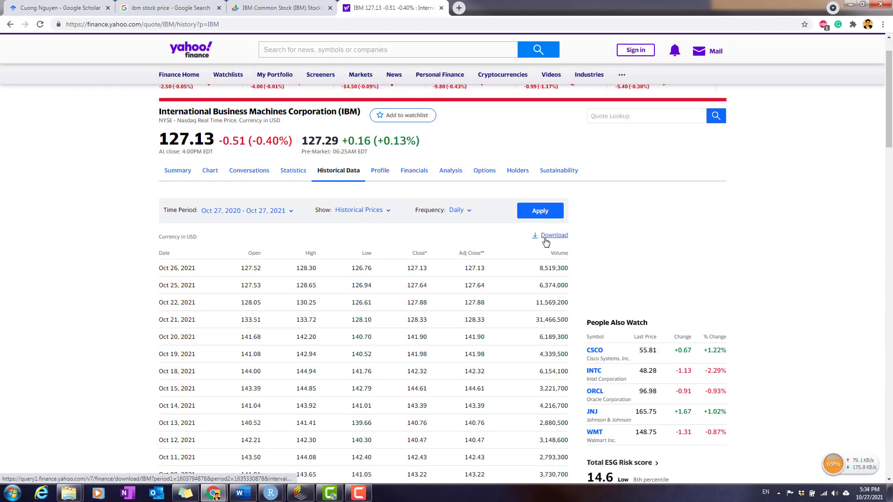
left_click(545, 241)
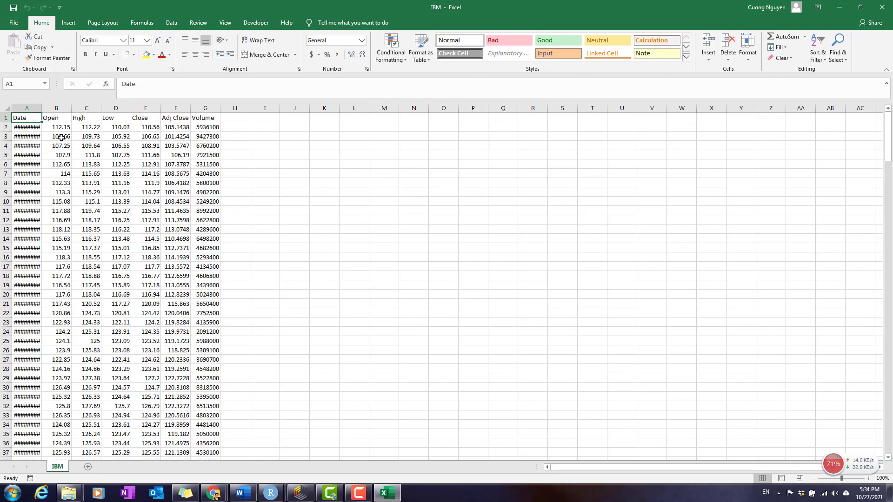
Fit the Date column's width in the downloaded IBM workbook in Excel and check the first and last dates
double_click(41, 108)
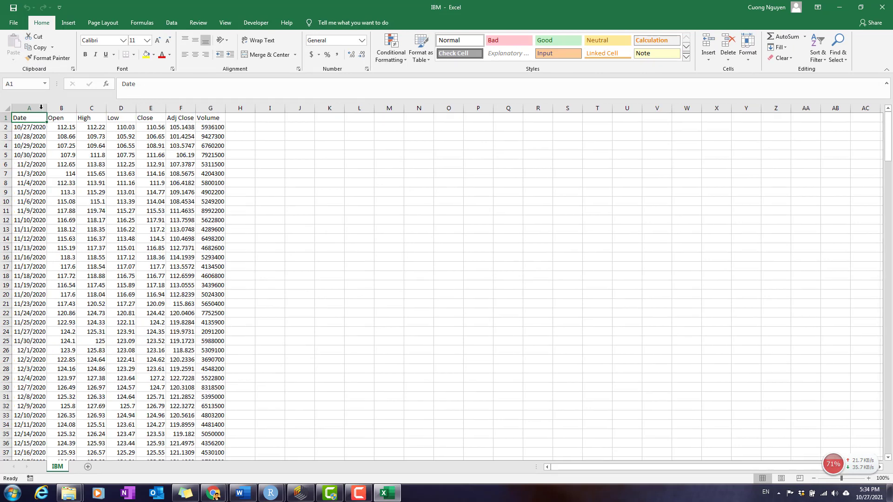
scroll(30, 256, "down", 5)
left_click(29, 265)
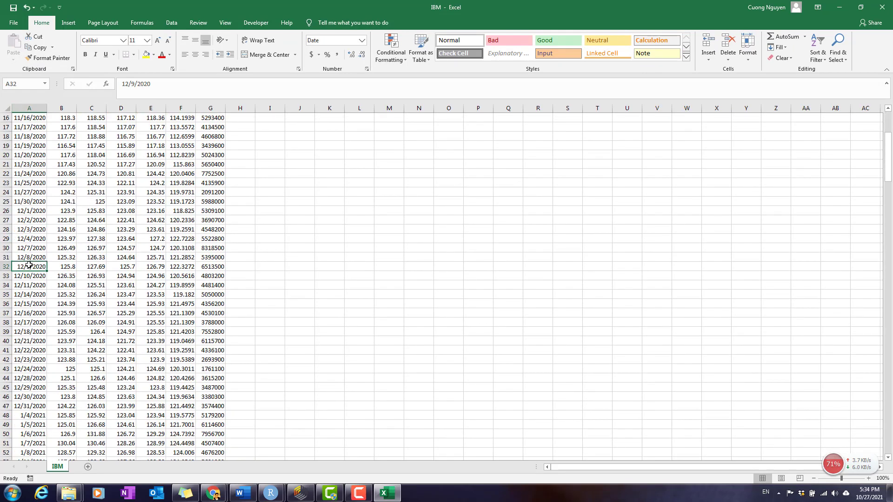
key("ctrl+Down")
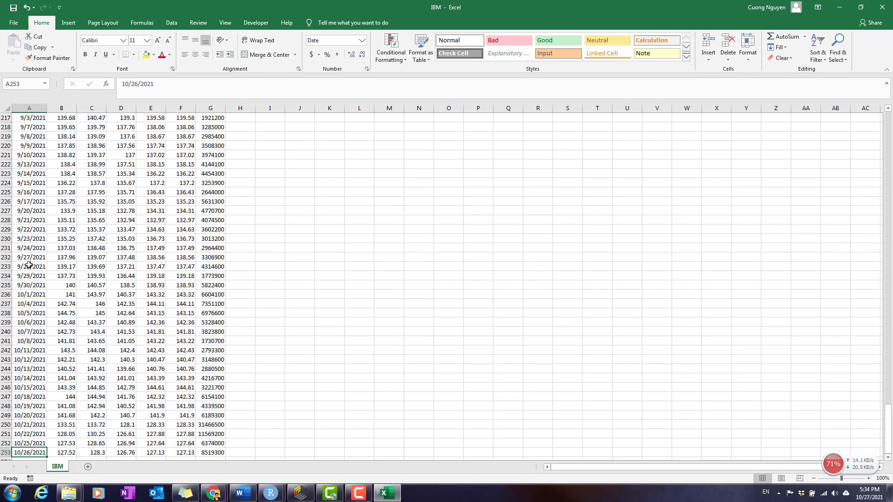
key("ctrl+Up")
scroll(46, 259, "down", 2)
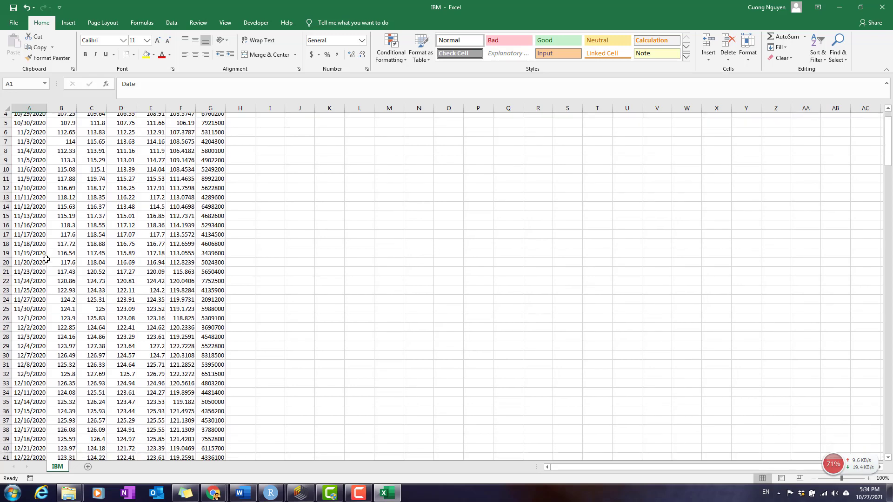
scroll(47, 259, "up", 2)
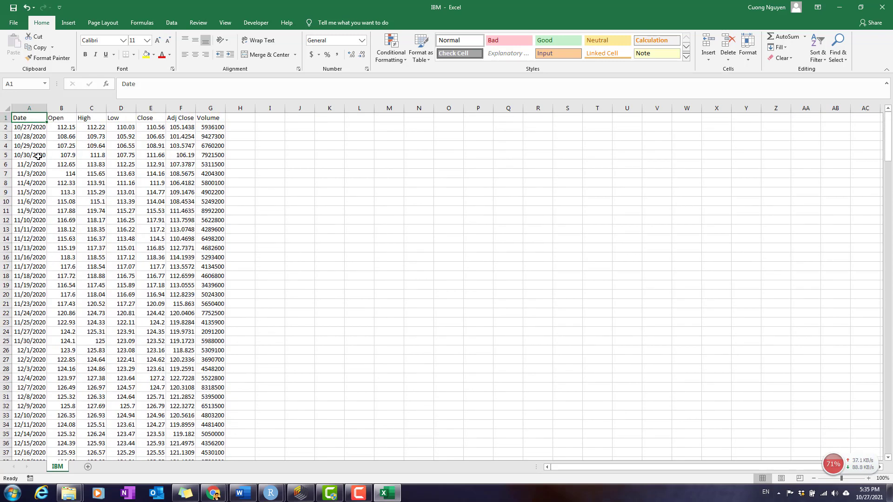
Examine the daily IBM price rows from the first date through to the last one
scroll(61, 219, "down", 20)
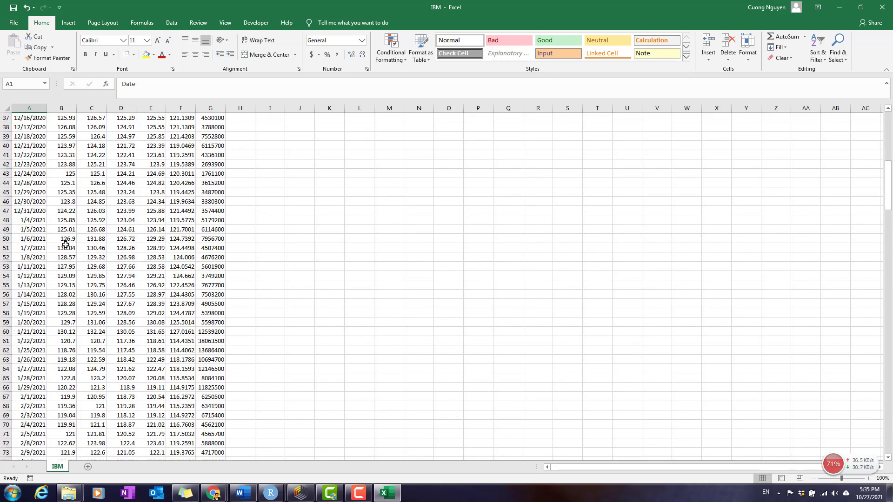
scroll(67, 246, "down", 5)
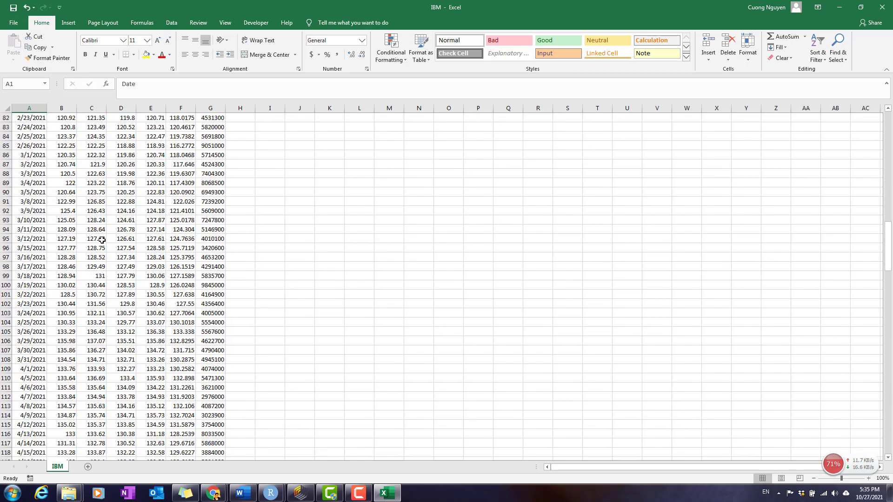
scroll(31, 296, "down", 20)
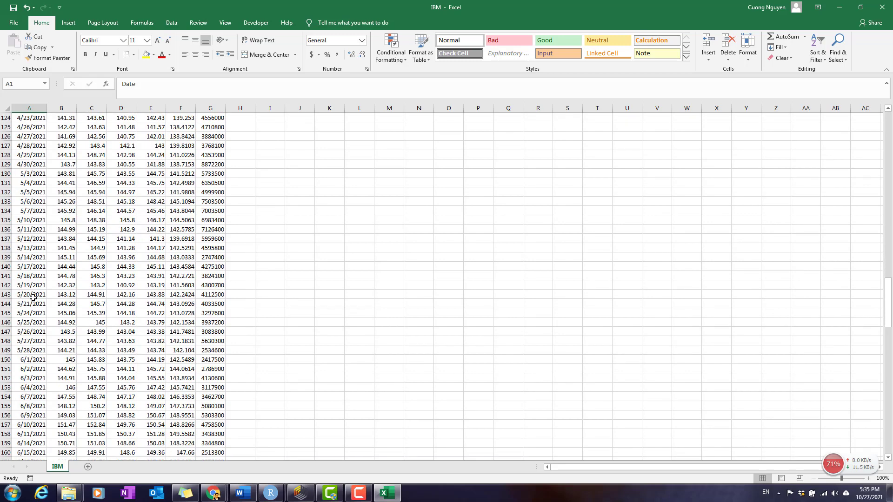
scroll(33, 297, "down", 19)
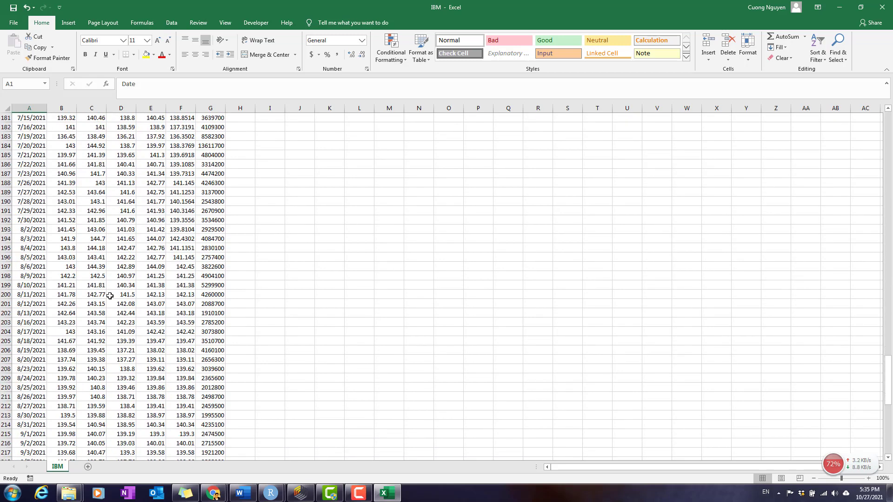
scroll(49, 325, "down", 5)
scroll(48, 313, "up", 10)
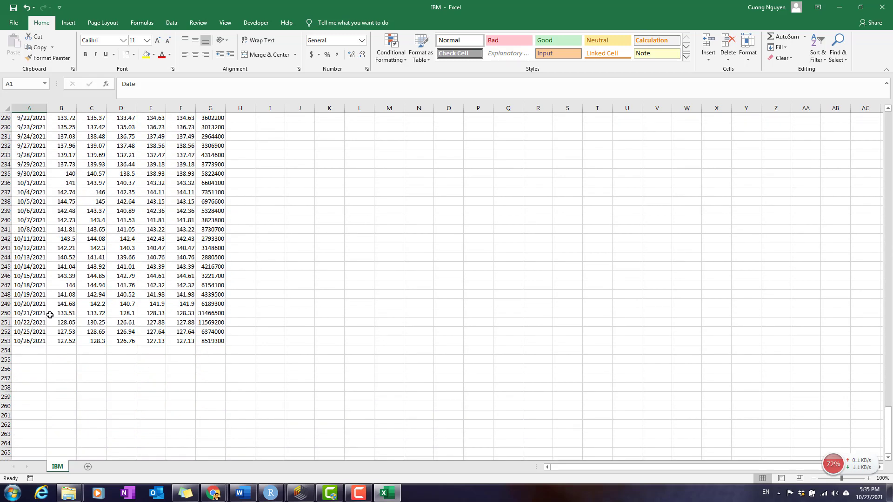
left_click_drag(886, 417, 886, 135)
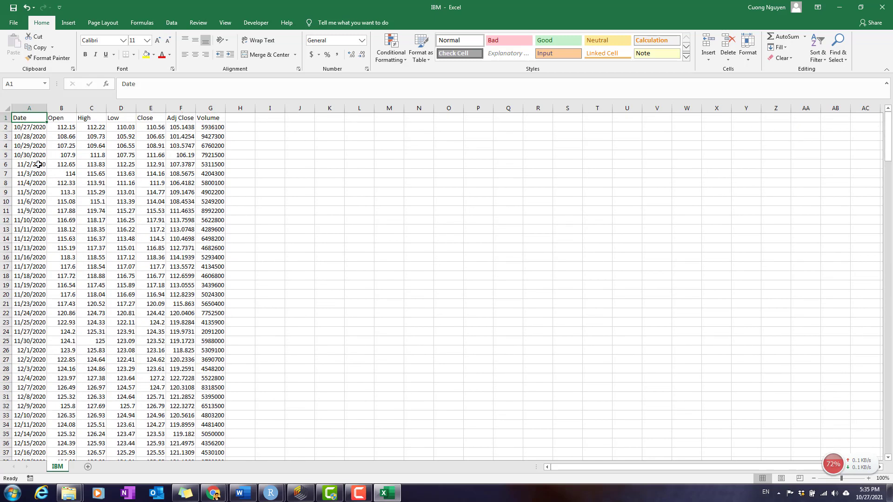
scroll(43, 289, "down", 11)
left_click(43, 288)
key("ctrl+Down")
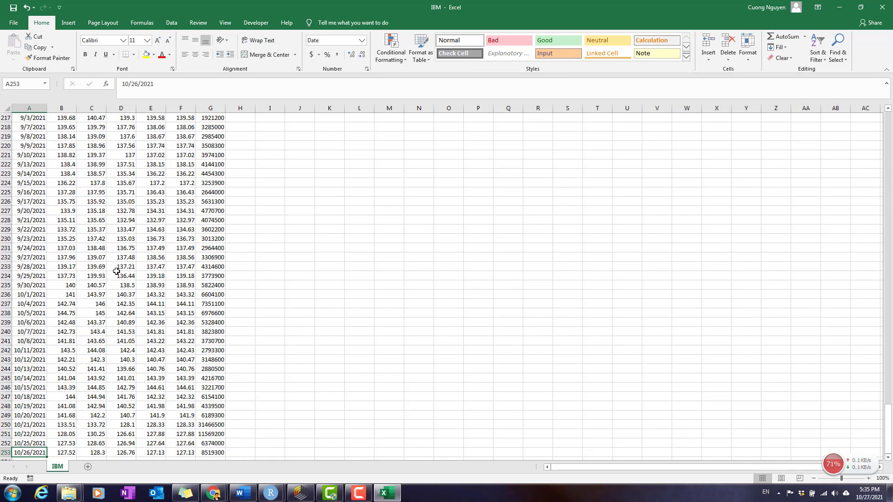
Switch to the Yahoo Finance page in Chrome and set the Time Period of IBM's historical prices to Max
left_click(836, 11)
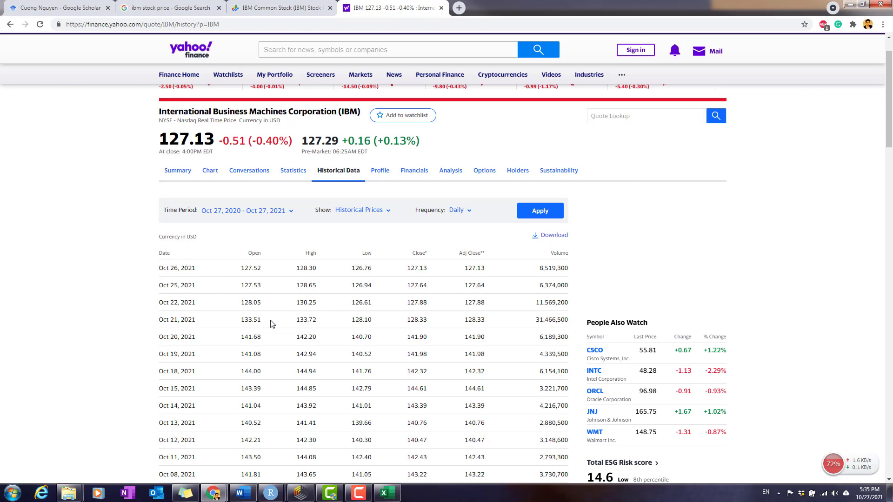
left_click(244, 215)
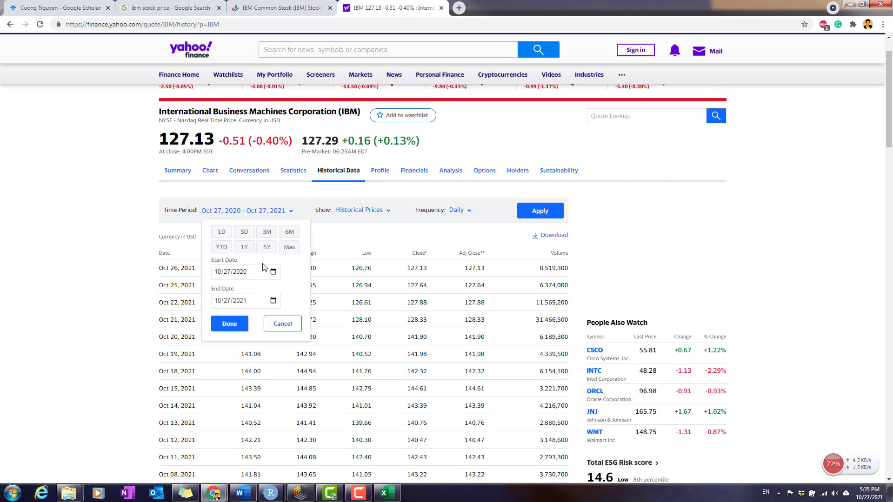
left_click(291, 254)
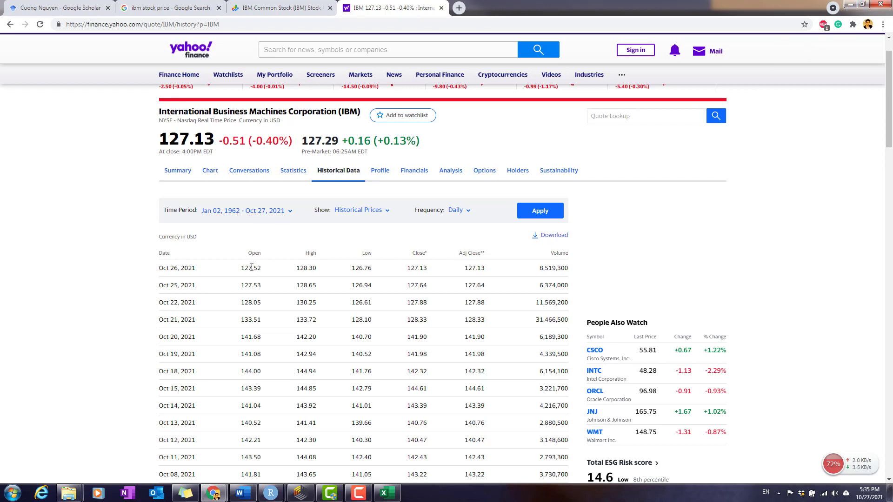
left_click(853, 6)
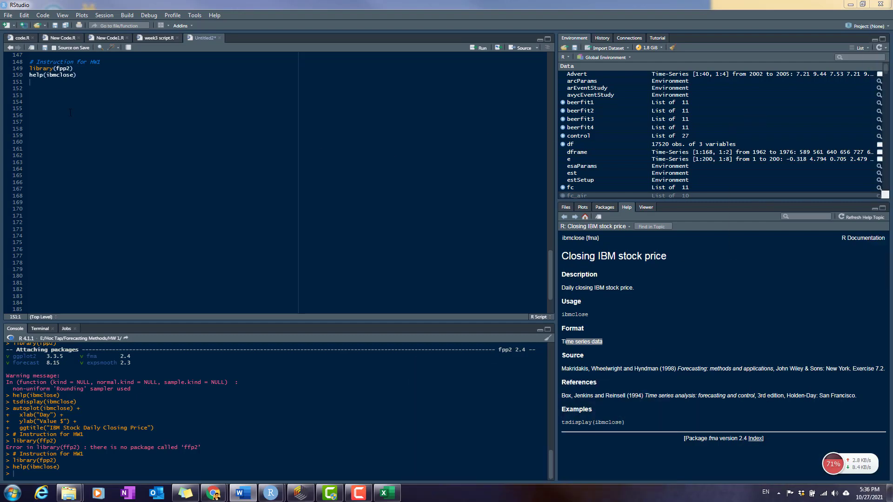
In the RStudio script, add tsdisplay(ibmclose) below the help(ibmclose) line and run it
left_click(46, 83)
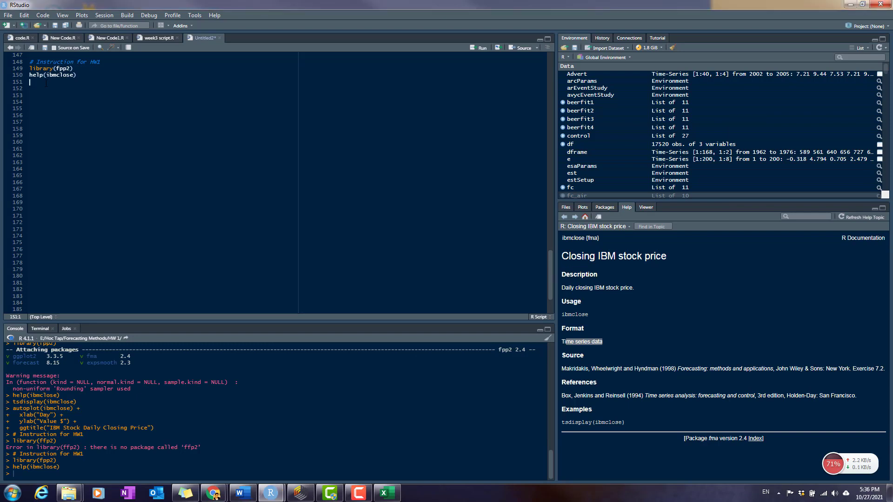
type("tsdisplay()")
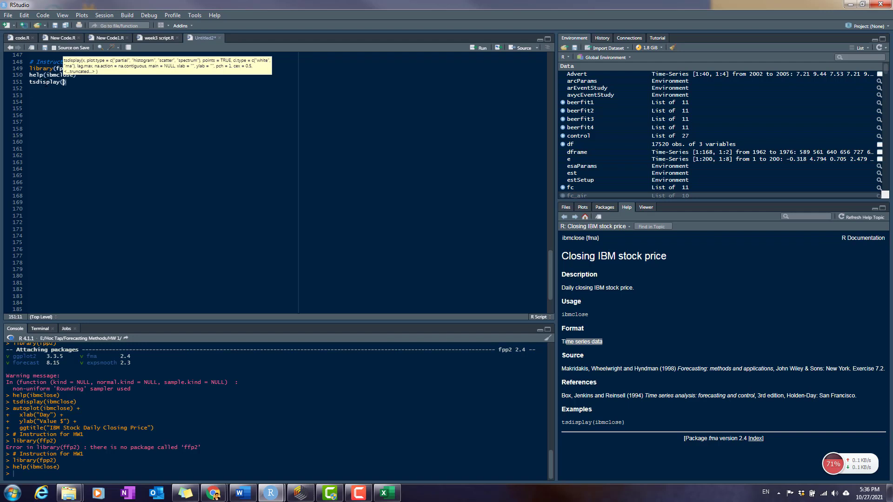
type("ibmcl")
key("Tab")
key("ctrl+Return")
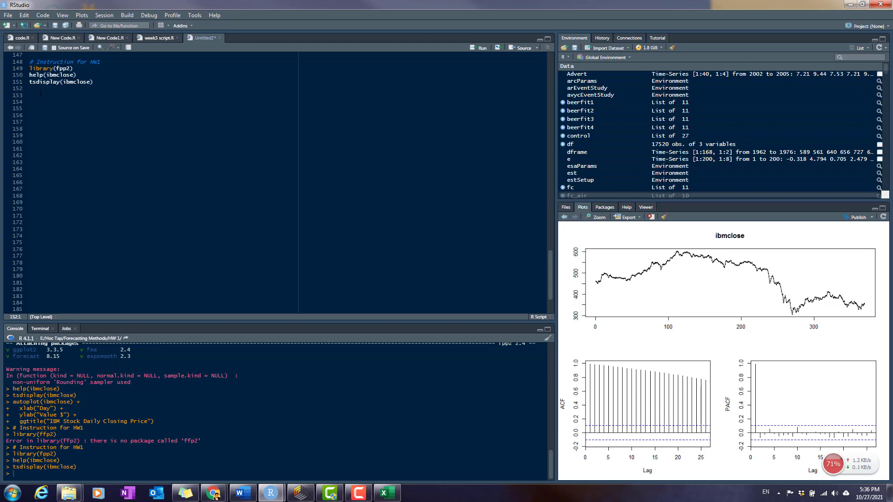
Add and run str(ibmclose) on the next script line, and check the series range in the output
type("str")
key("Return")
type("ibmcl")
key("Return")
key("ctrl+Return")
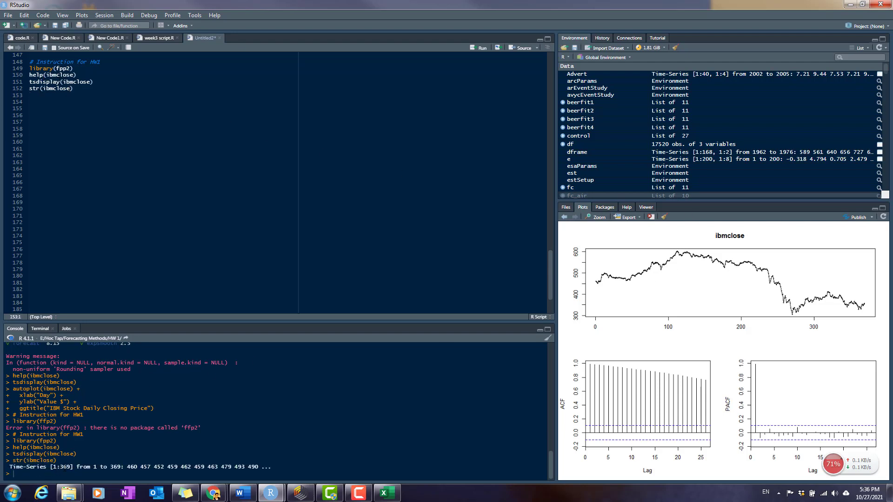
left_click_drag(60, 468, 117, 467)
left_click(120, 467)
left_click(118, 467)
Add the commented template line "#autoplot() + xlab() + ylab() ++......" directly below str(ibmclose)
type("utoplot() + xlab() + ylab() ++..")
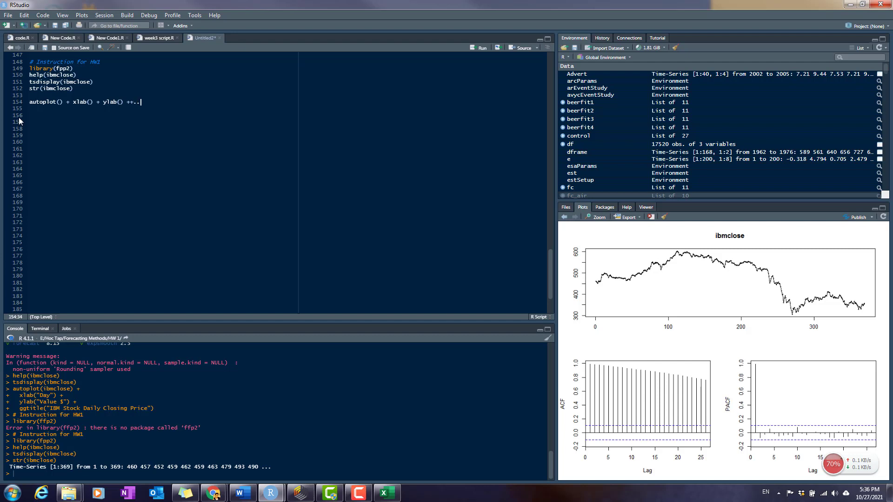
type("....")
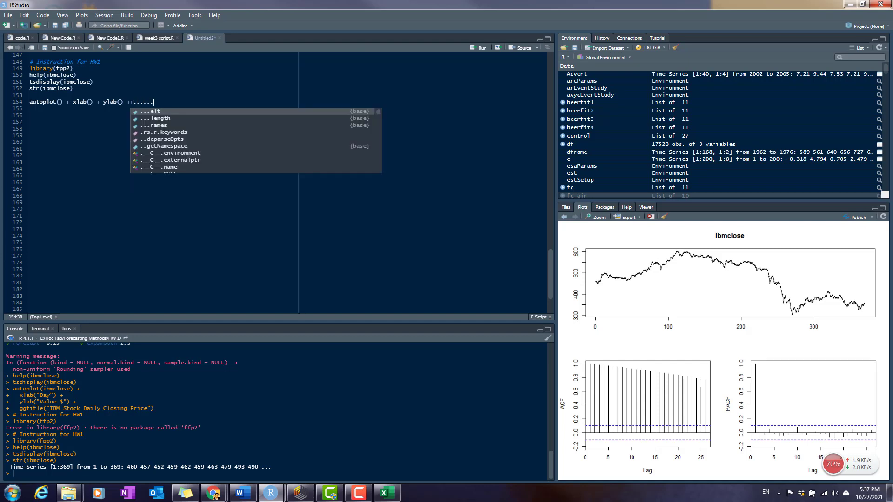
left_click(30, 103)
type("#")
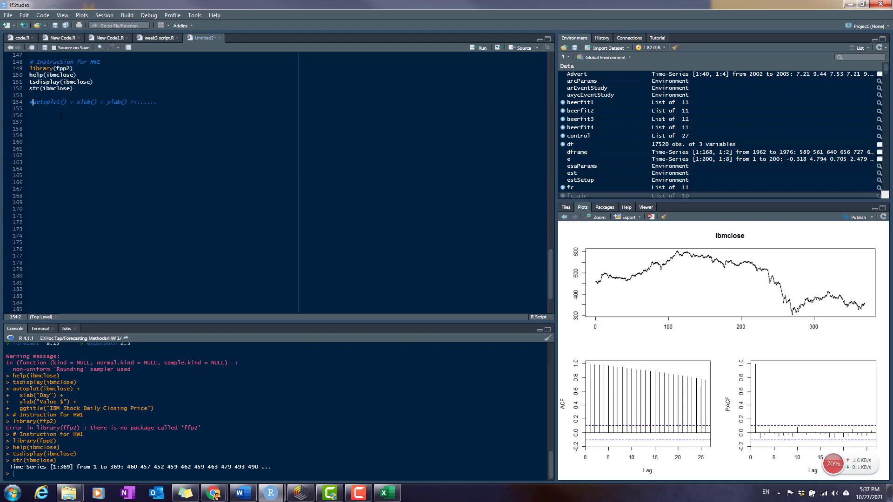
key("BackSpace")
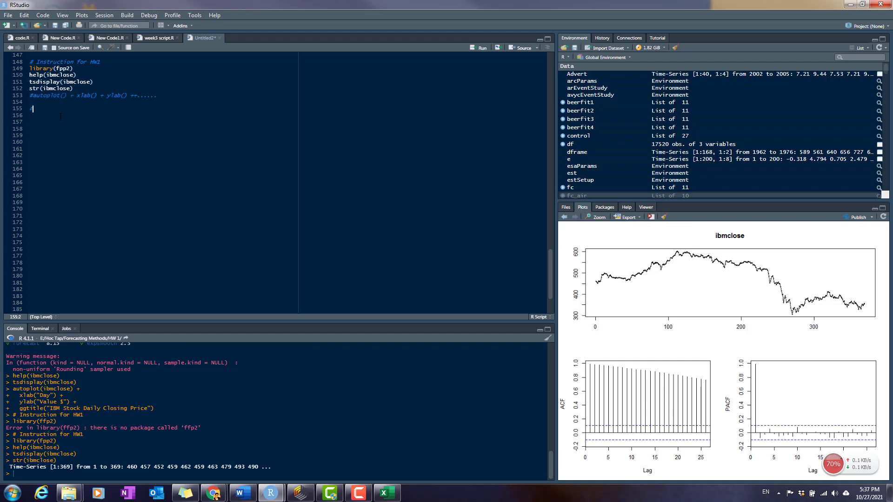
Add the comment "#Save the data into local computer" with an empty write.csv() call on the line below it
type("Save the data into local computer")
key("Return")
type("writ")
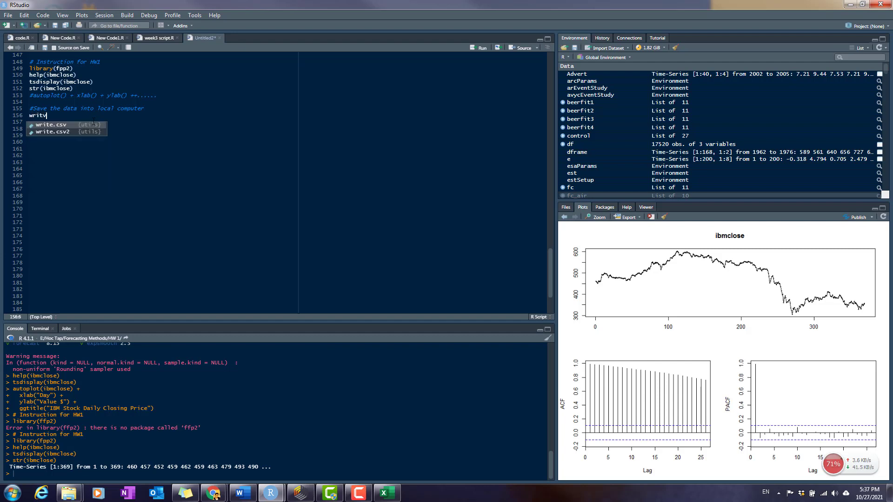
type("e.")
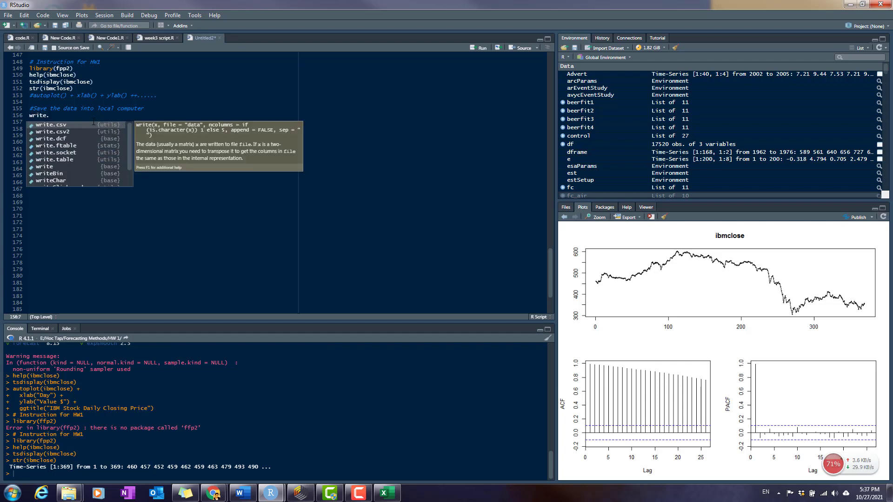
type("csv")
key("Return")
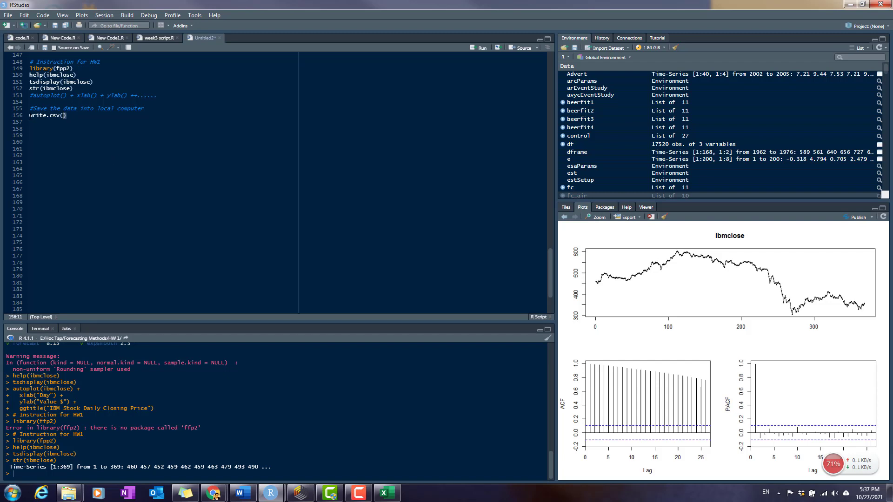
Insert a setwd("") line with an empty path above the write.csv() call
key("Home")
key("Return")
type("setw")
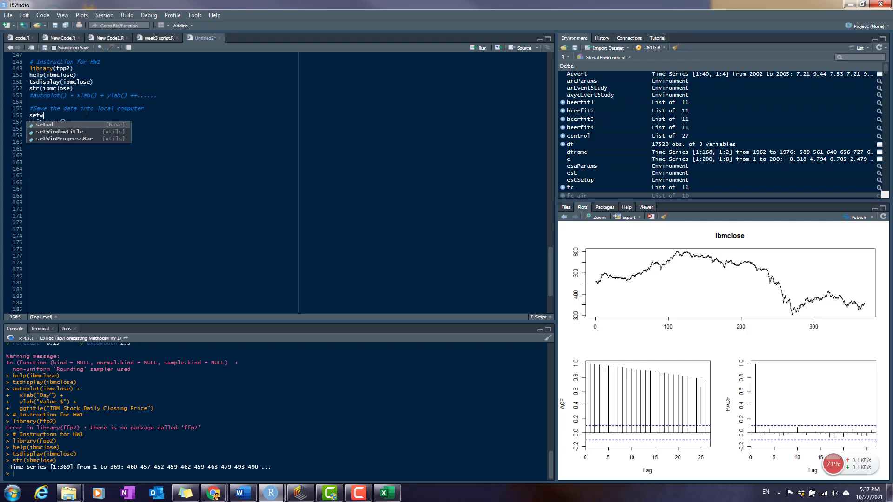
type("d")
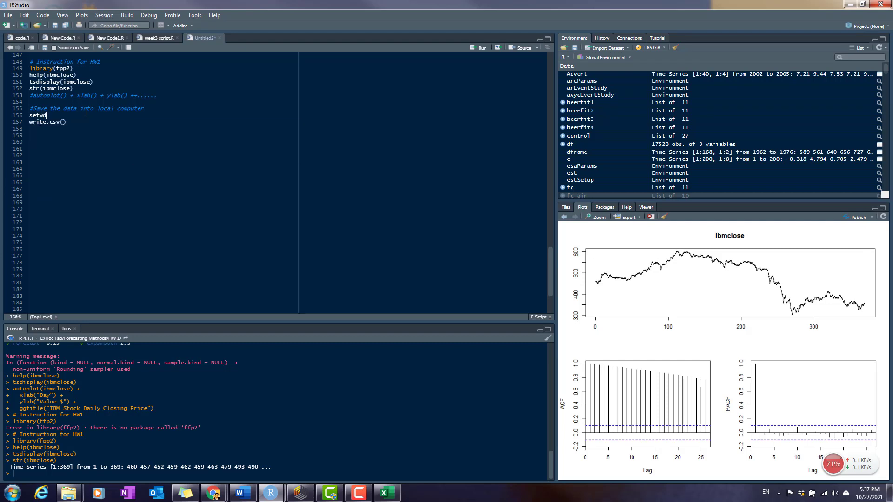
type("(\"")
Switch to File Explorer and open the folder E:\VNUK\Applied Forecasting\Homework
mouse_move(69, 493)
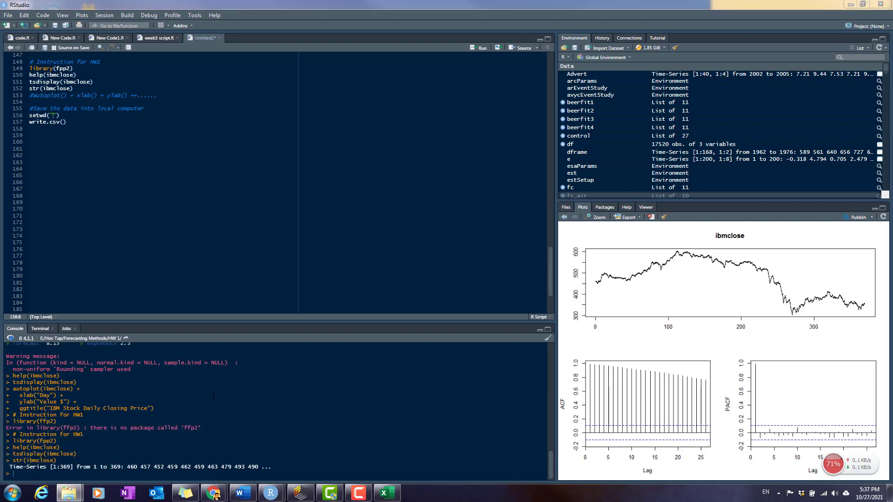
left_click(61, 425)
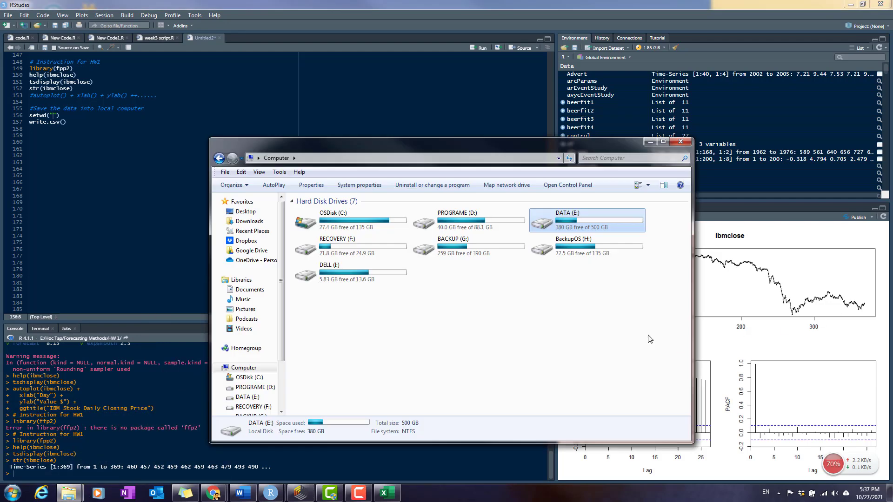
key("Return")
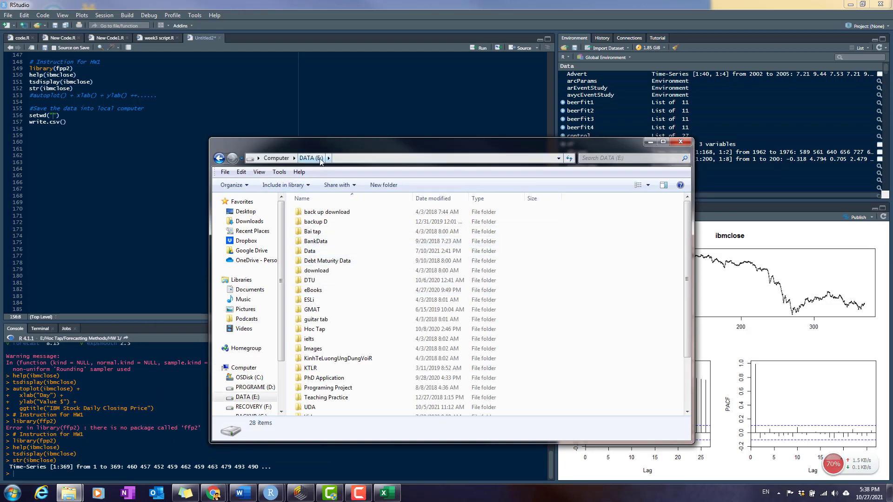
scroll(333, 326, "down", 3)
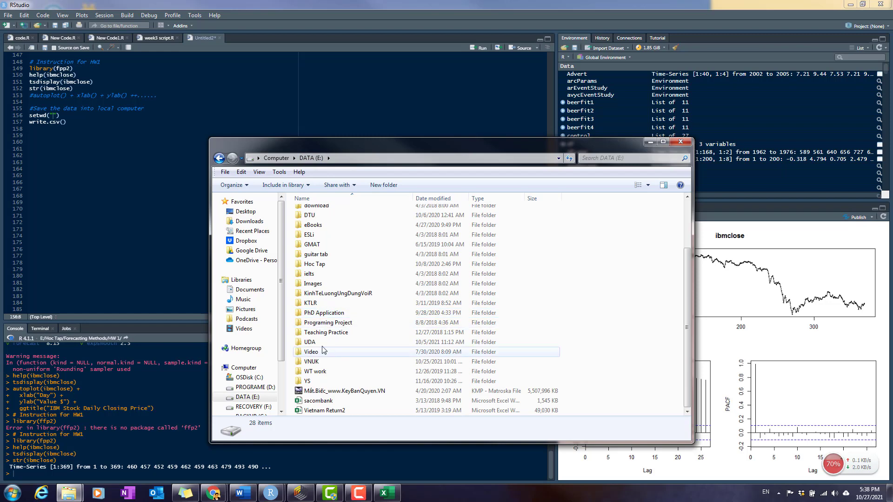
double_click(327, 362)
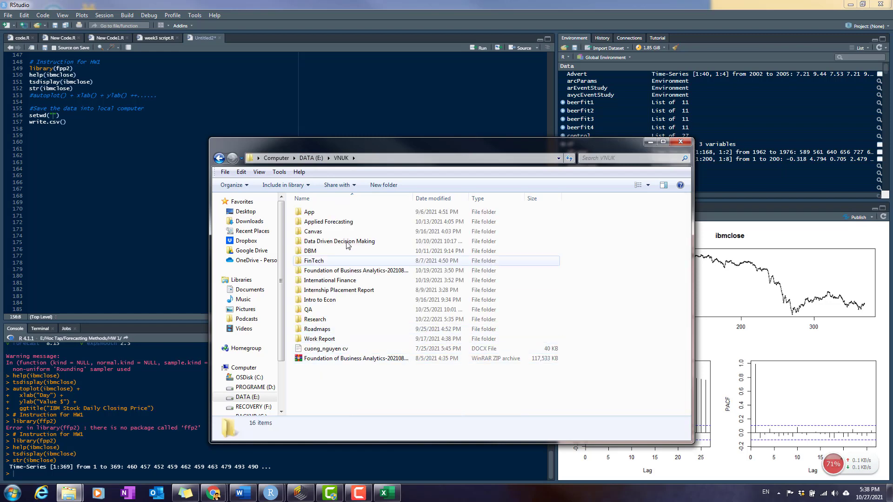
double_click(354, 222)
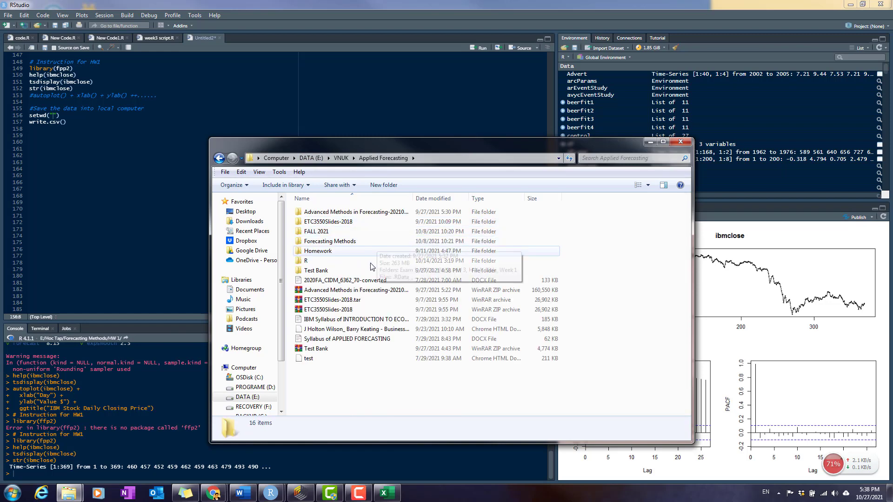
double_click(325, 251)
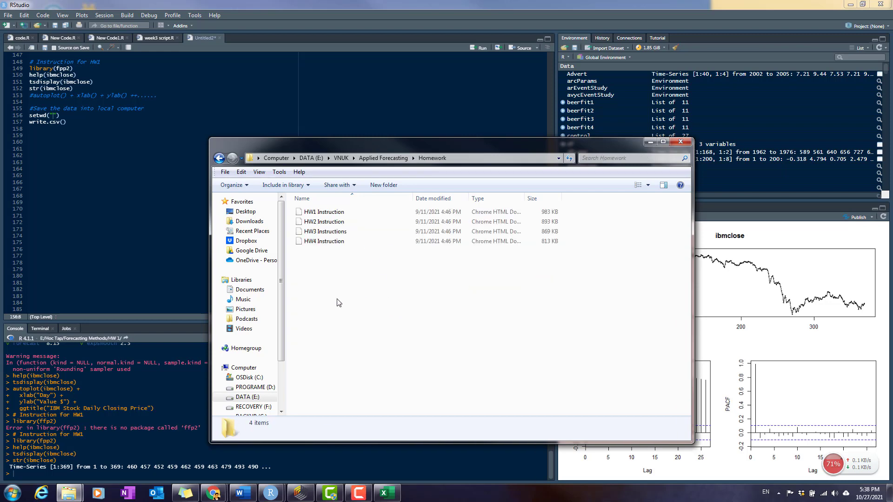
Create a new folder named HW1 inside Homework and open it
right_click(338, 300)
mouse_move(372, 442)
left_click(512, 300)
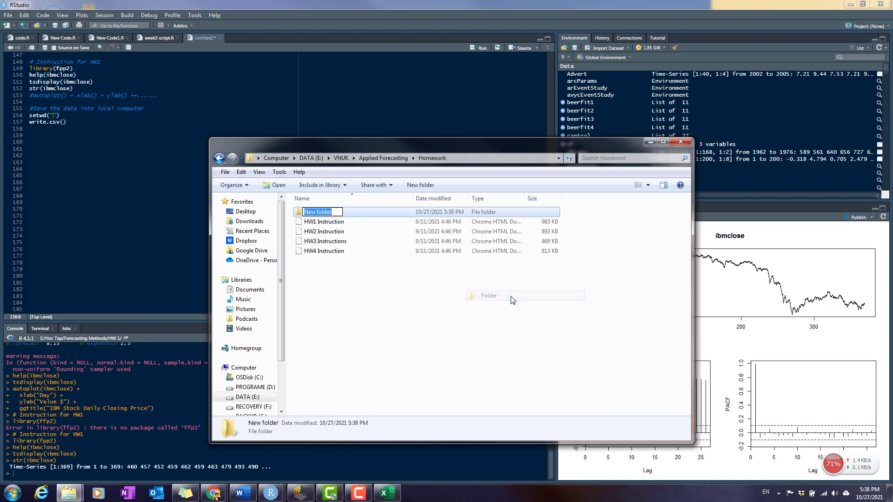
type("HW1")
key("Return")
key("Return")
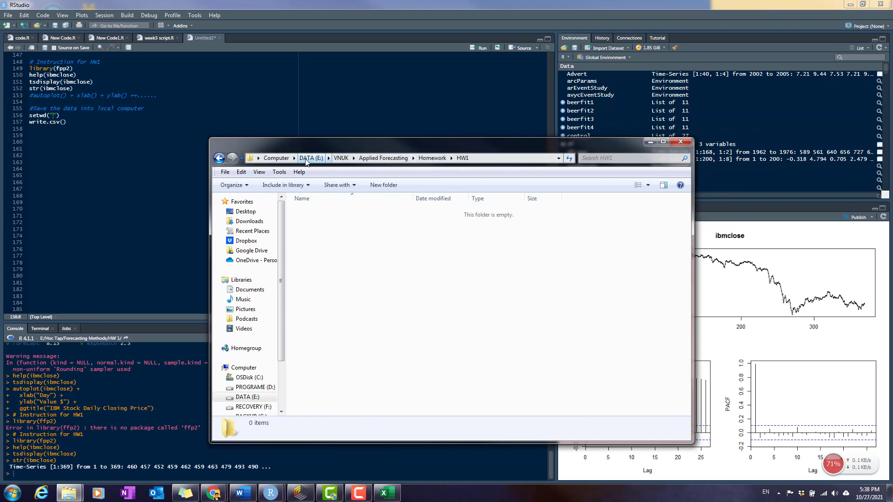
Copy the full path of the HW1 folder and paste it between the quotes of setwd() in RStudio
left_click(495, 162)
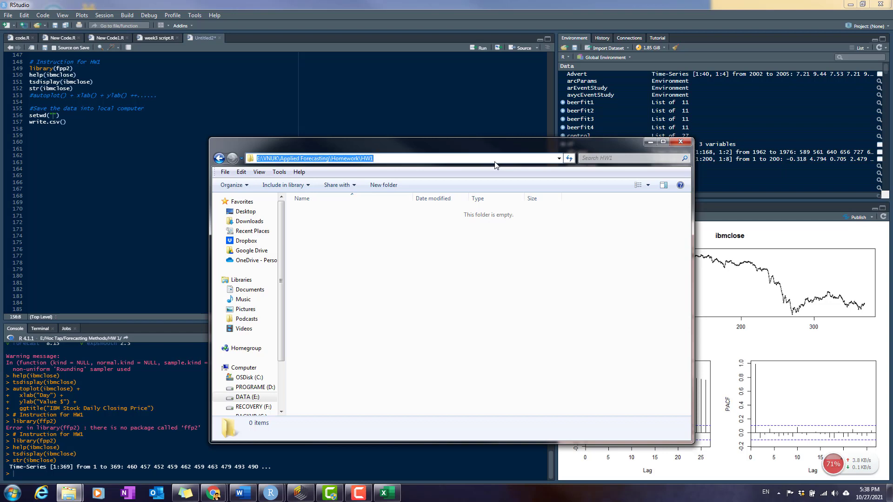
left_click(385, 274)
left_click(490, 161)
right_click(350, 158)
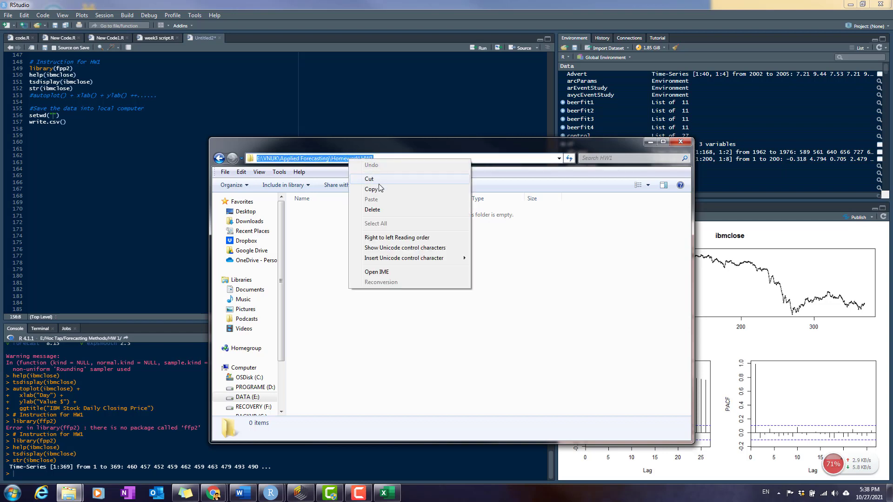
left_click(381, 189)
left_click(88, 132)
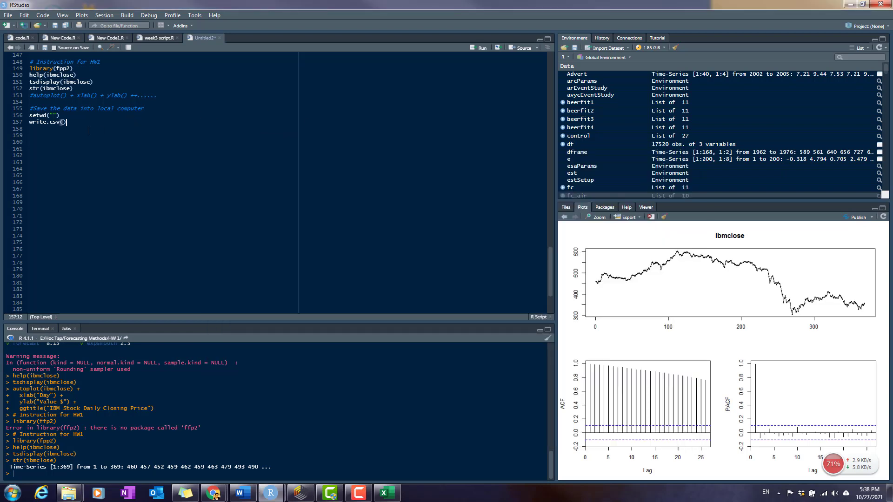
left_click(53, 116)
key("ctrl+v")
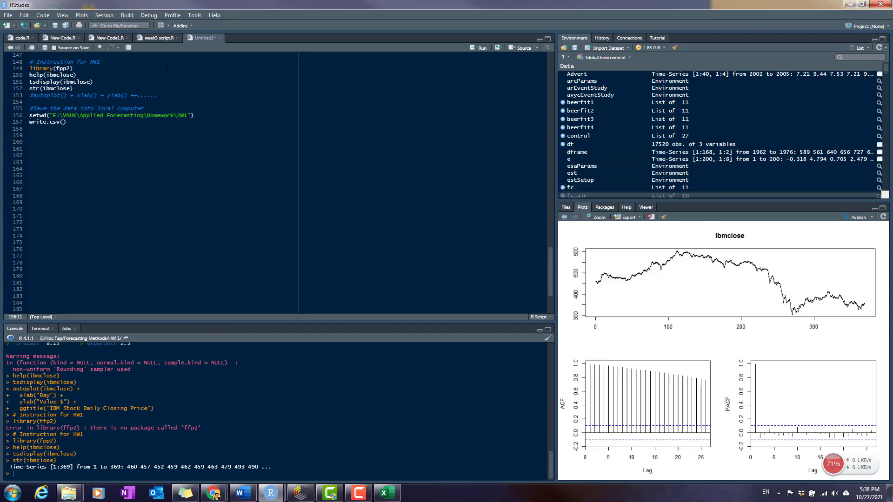
Replace the backslashes in the setwd() path with forward slashes and run the line
key("BackSpace")
type("/")
key("Right")
key("Right")
key("Delete")
type("/")
key("BackSpace")
type("/")
key("BackSpace")
type("/")
key("ctrl+Return")
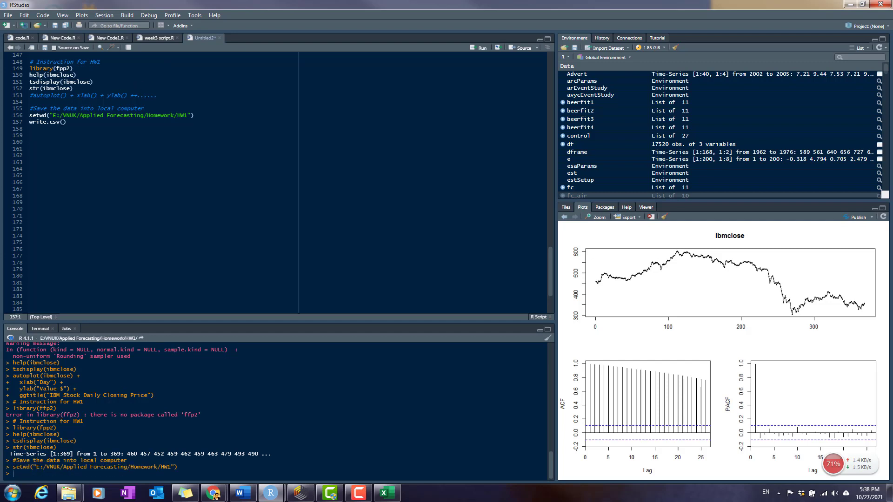
Complete the export line as write.csv(ibmclose, "ibmclose.csv"), run it, and show the HW1 folder in File Explorer
left_click(63, 122)
type("ibmclose")
type(",")
type("n")
key("BackSpace")
type("\"ibm.c")
key("BackSpace")
key("BackSpace")
type("close.")
type("csv")
left_click_drag(138, 123, 141, 123)
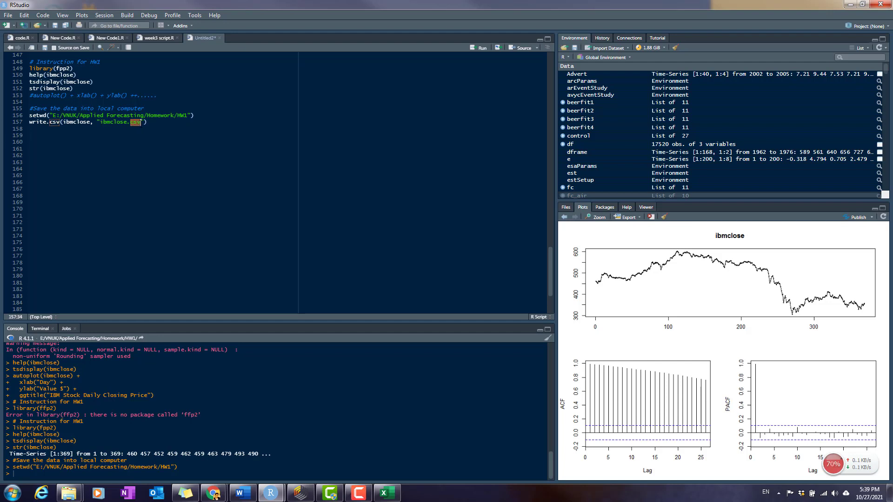
left_click(147, 122)
key("ctrl+Return")
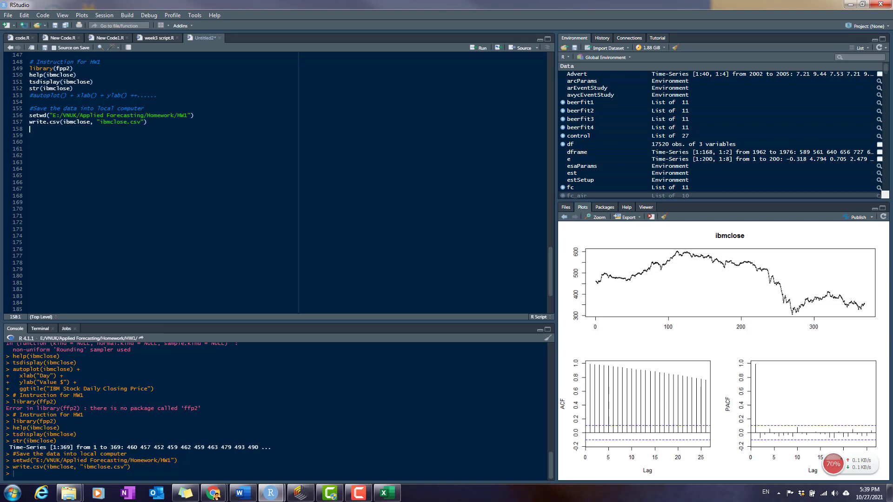
mouse_move(75, 494)
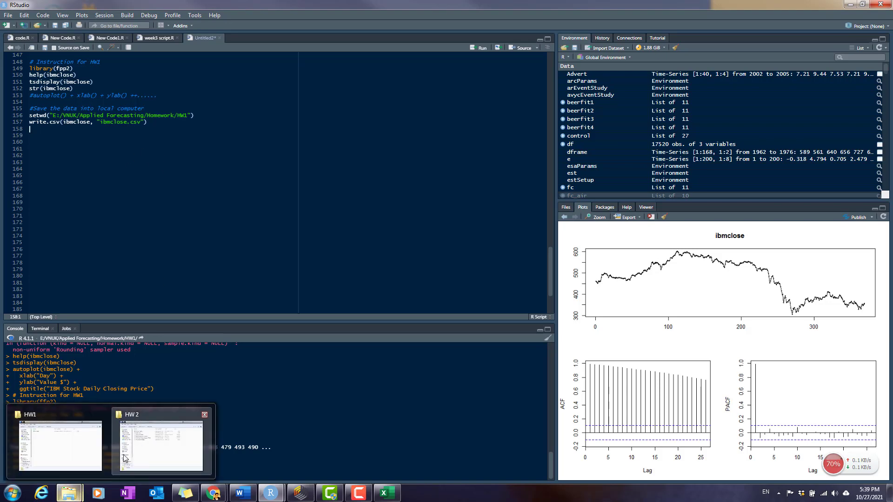
left_click(129, 433)
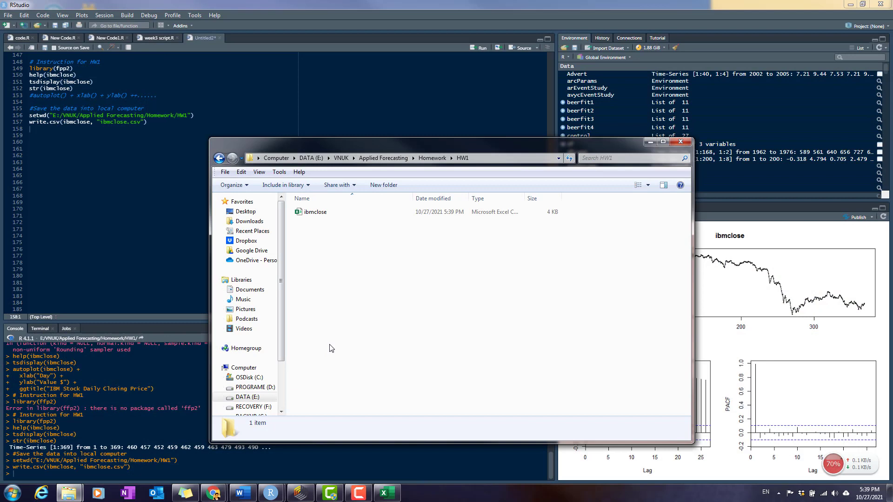
Open the exported ibmclose CSV file from the HW1 folder in Excel
key("BackSpace")
key("Return")
left_click(378, 213)
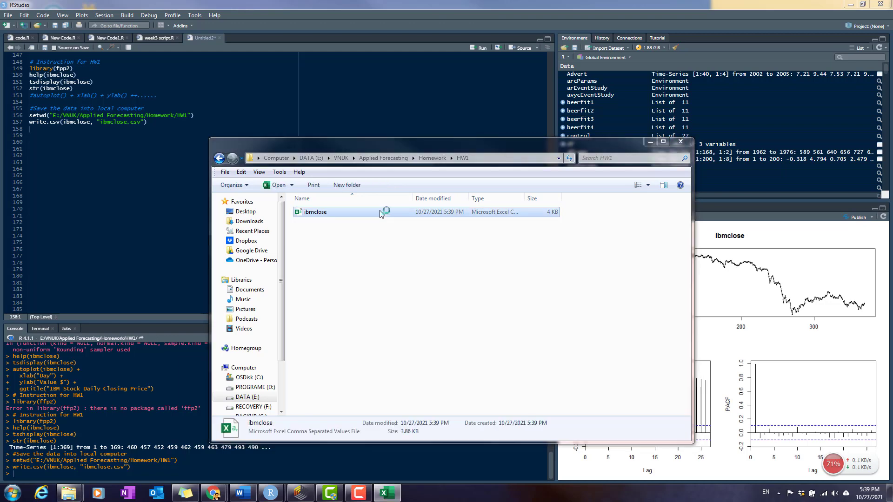
double_click(325, 212)
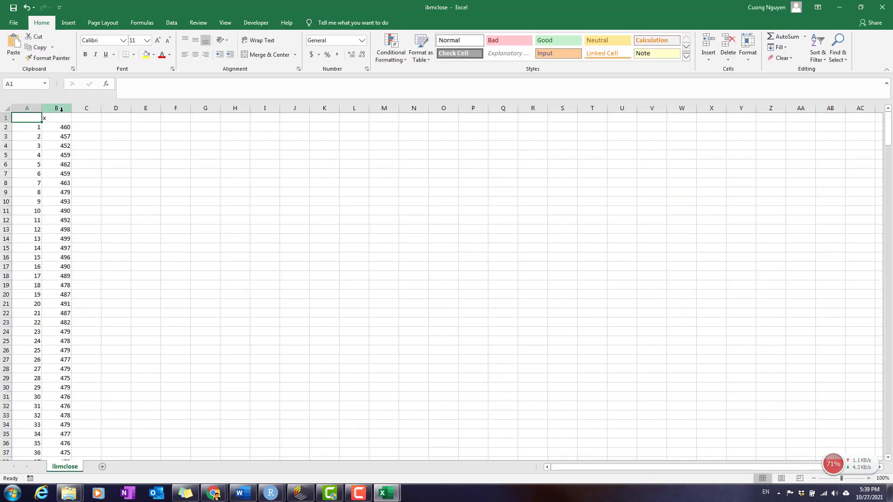
Replace the header in cell B1 with "Value $" and enter "Day" as the header in cell A1
left_click(75, 119)
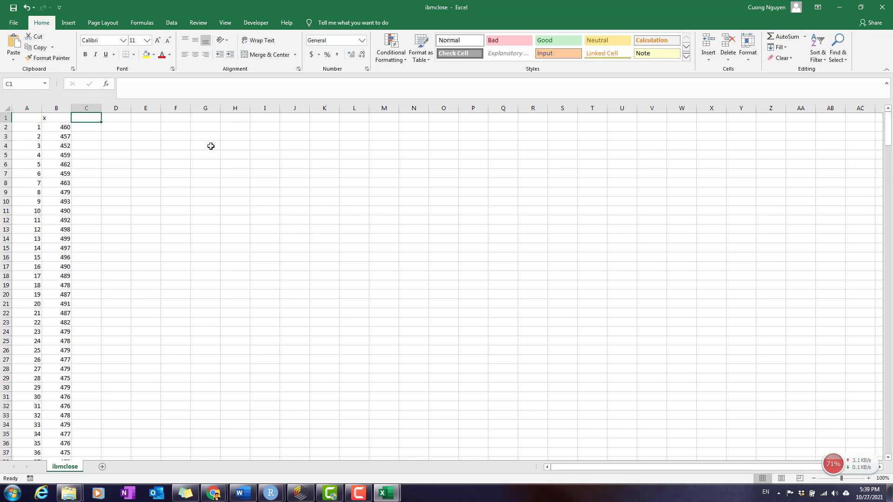
left_click(69, 118)
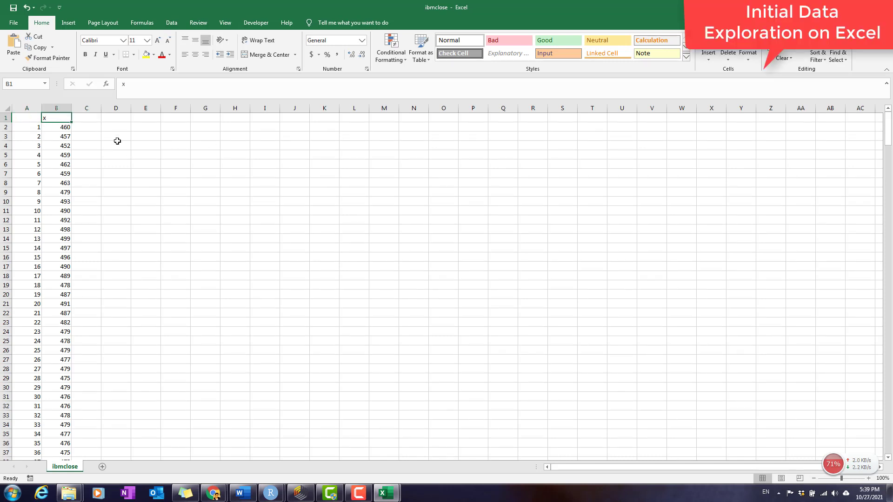
type("Value $")
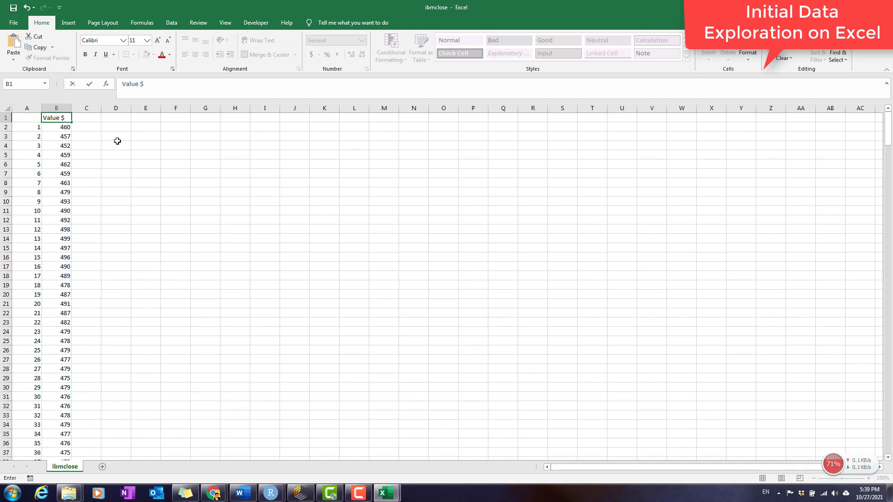
key("Return")
key("Left")
key("Up")
type("D")
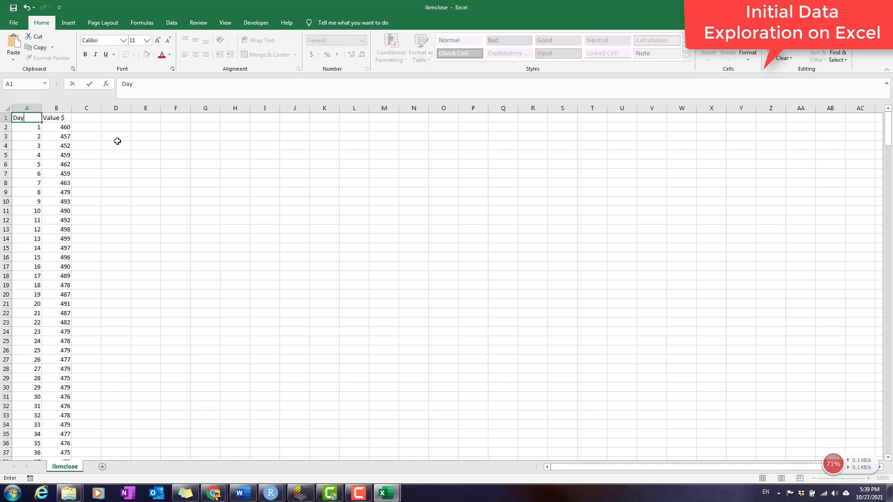
type("ay")
key("Return")
key("Up")
key("Right")
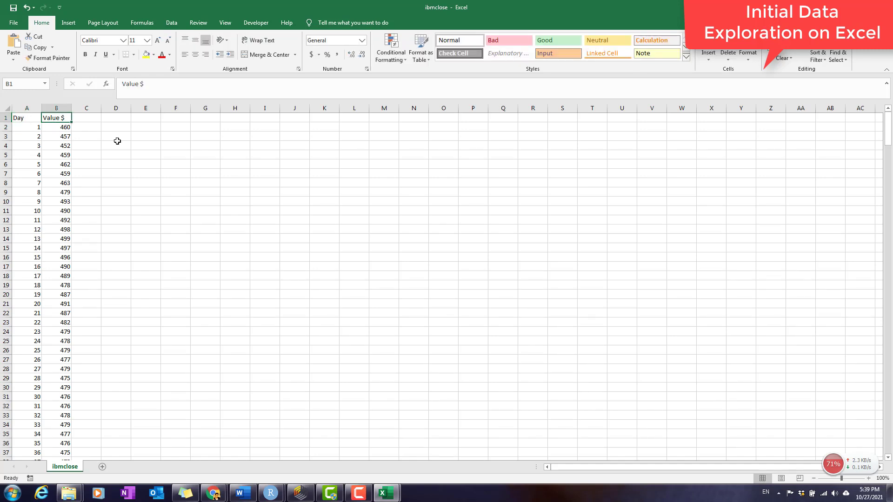
Insert the recommended line chart of Value $ by Day, using all the data in columns A and B including headers
key("ctrl+shift+Down")
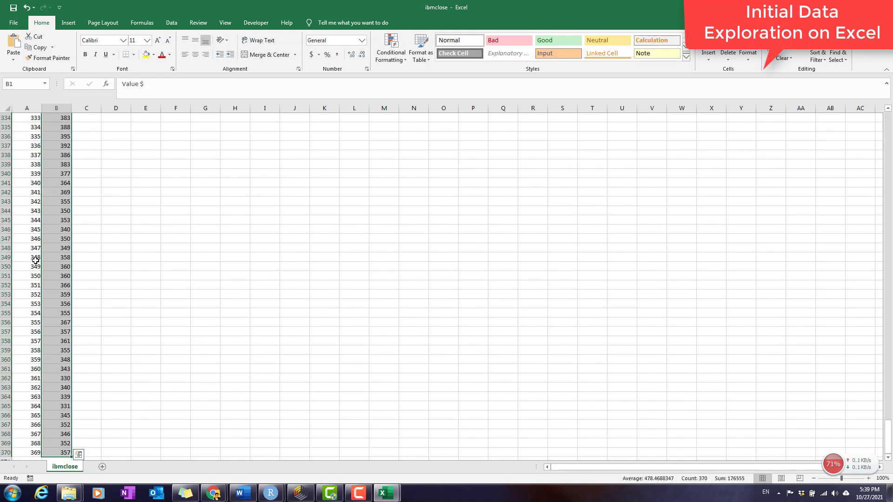
scroll(70, 256, "up", 19)
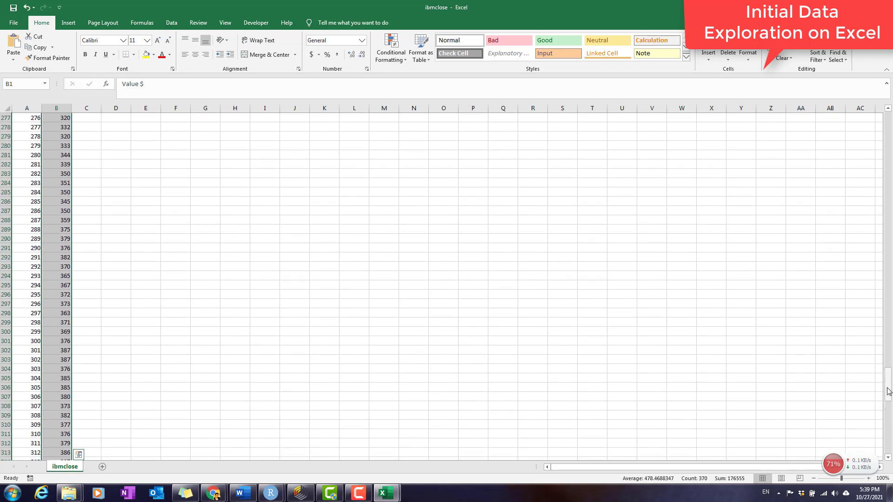
left_click_drag(889, 392, 888, 122)
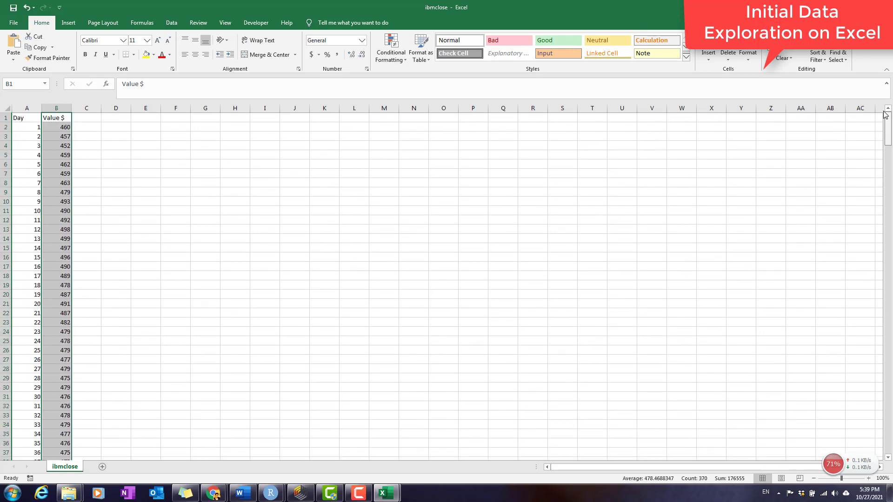
left_click(23, 116, "ctrl")
key("ctrl+shift+Down")
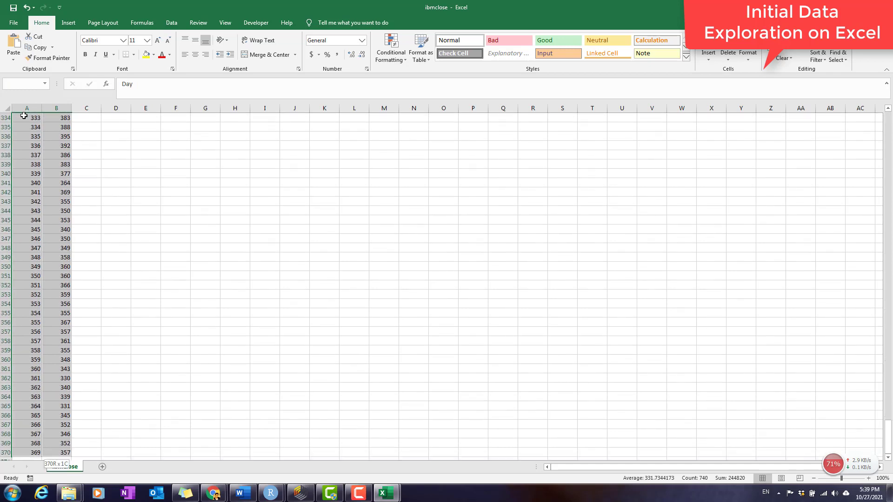
scroll(65, 272, "up", 12)
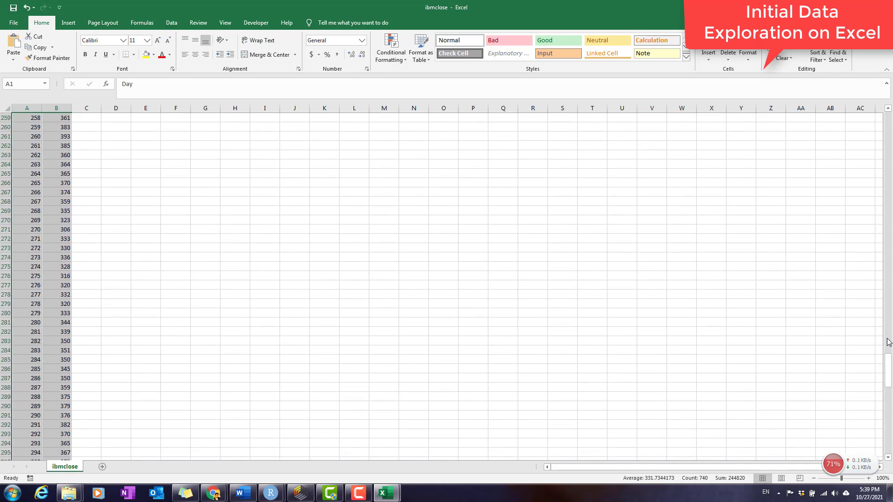
left_click_drag(888, 389, 881, 122)
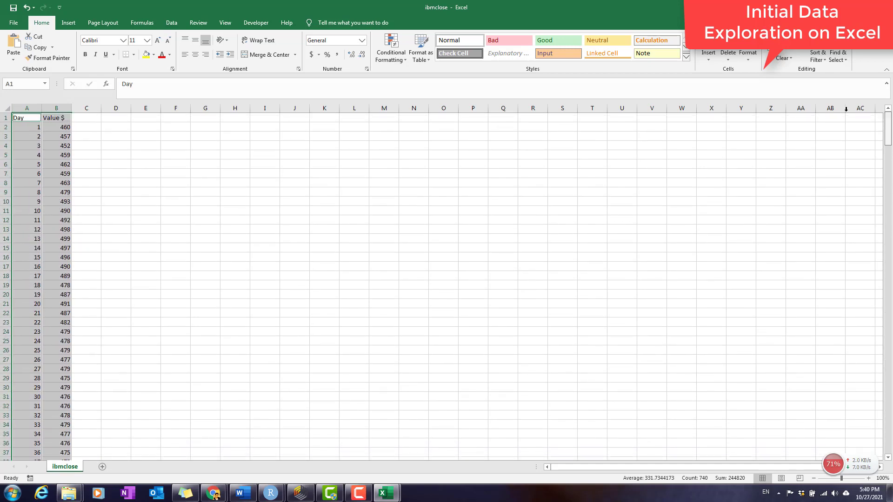
left_click(67, 23)
left_click(376, 58)
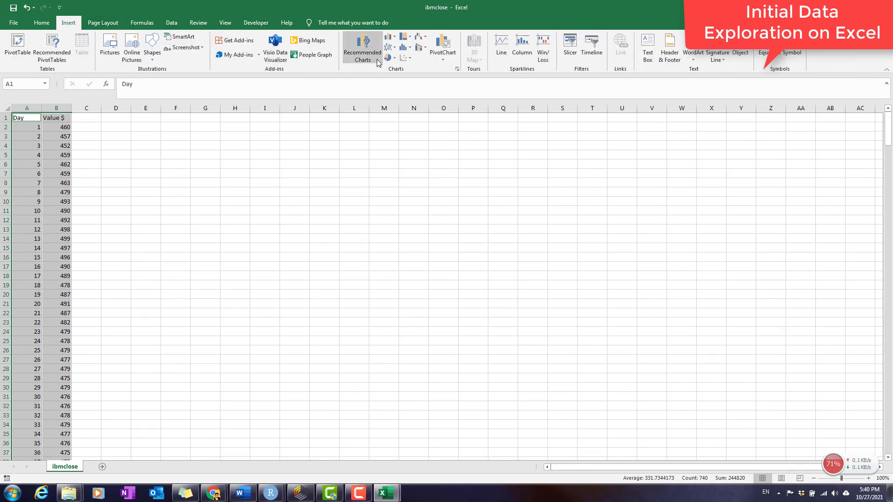
left_click(582, 106)
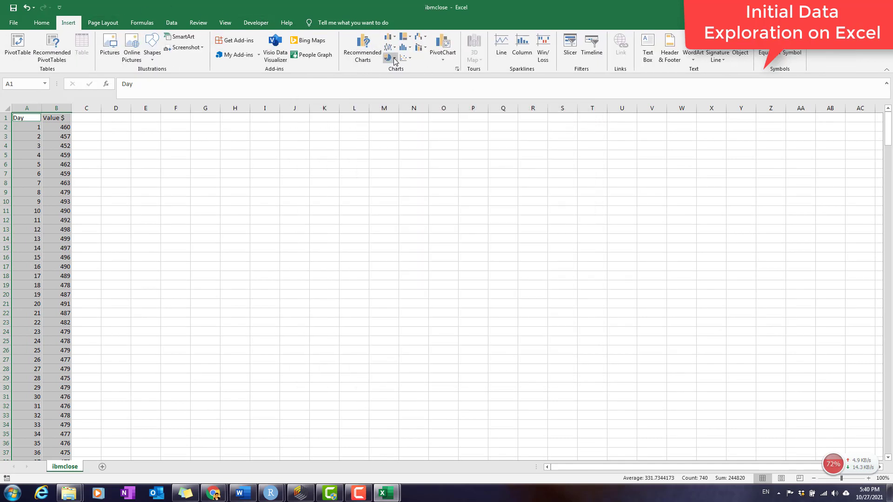
left_click(390, 47)
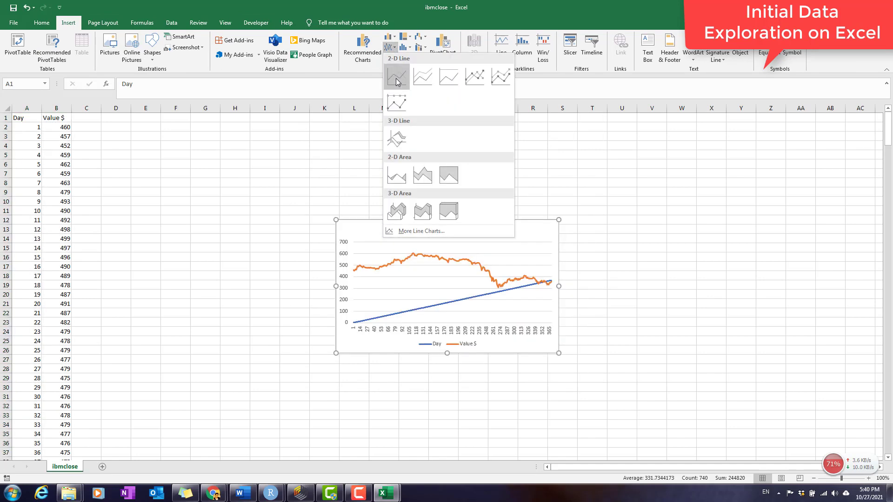
left_click(361, 57)
left_click(351, 213)
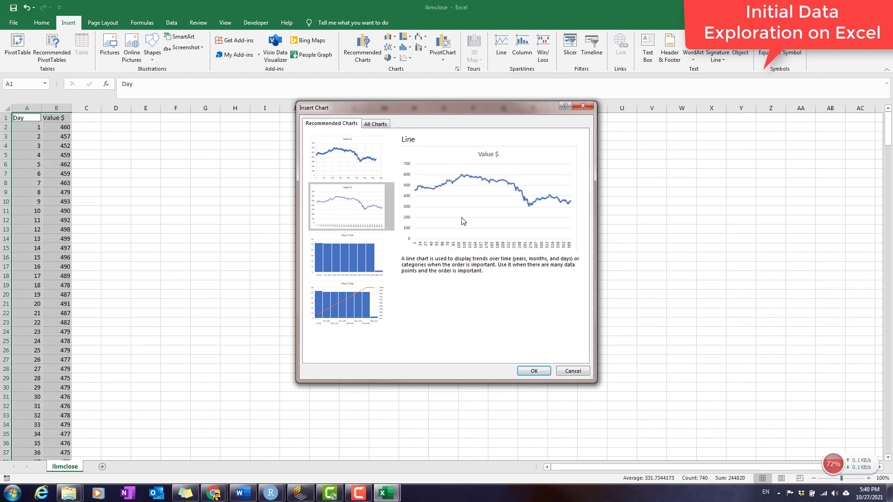
left_click(534, 371)
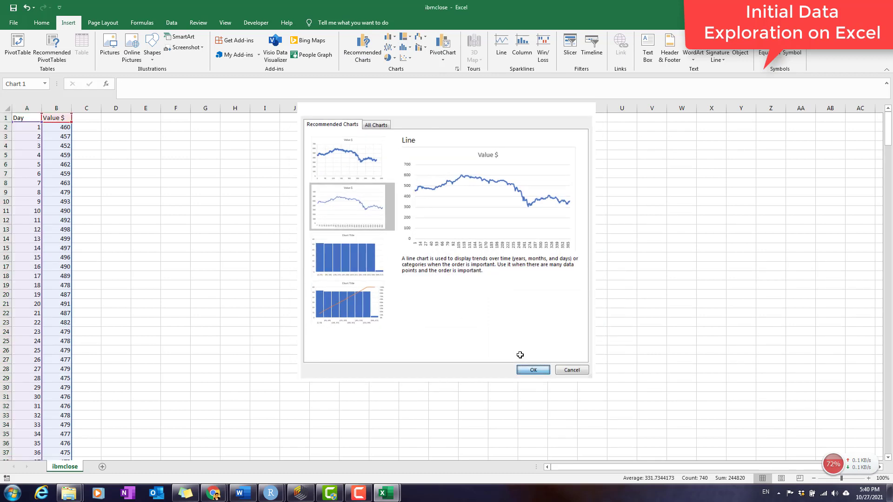
Move the line chart closer to the data, widen it to about column S, and add axis titles
left_click_drag(506, 231, 431, 195)
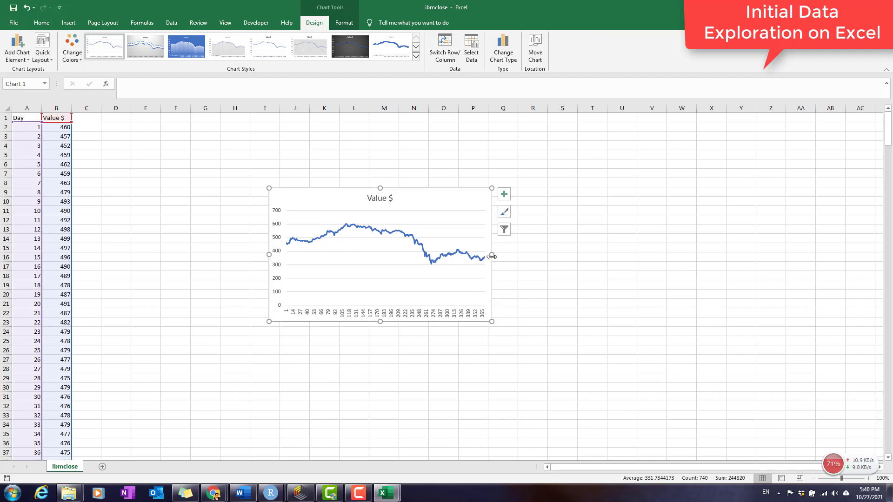
left_click_drag(492, 255, 564, 257)
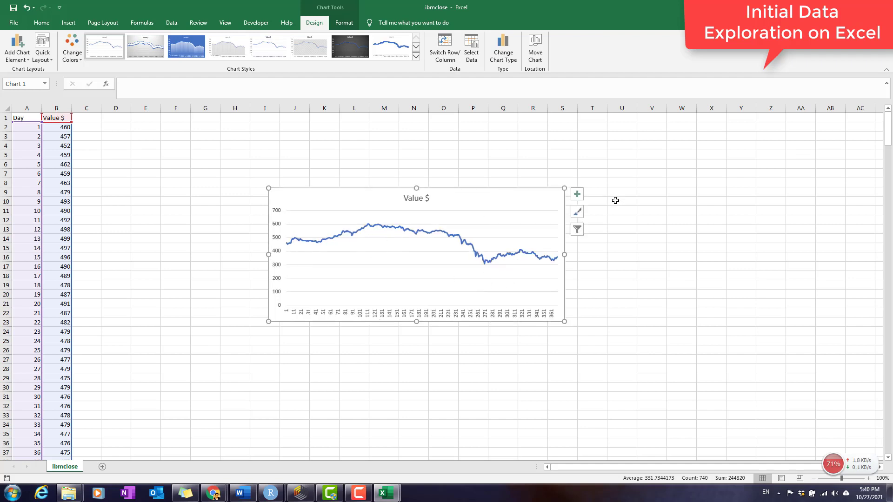
left_click(576, 194)
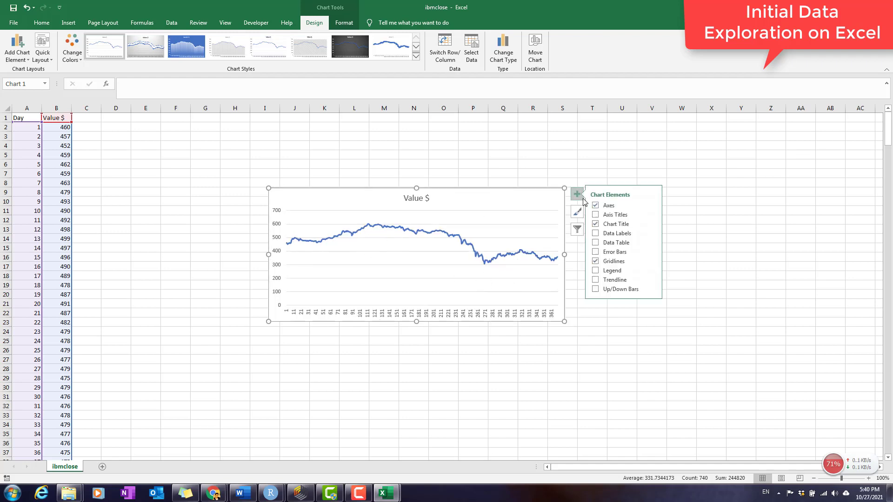
left_click(603, 217)
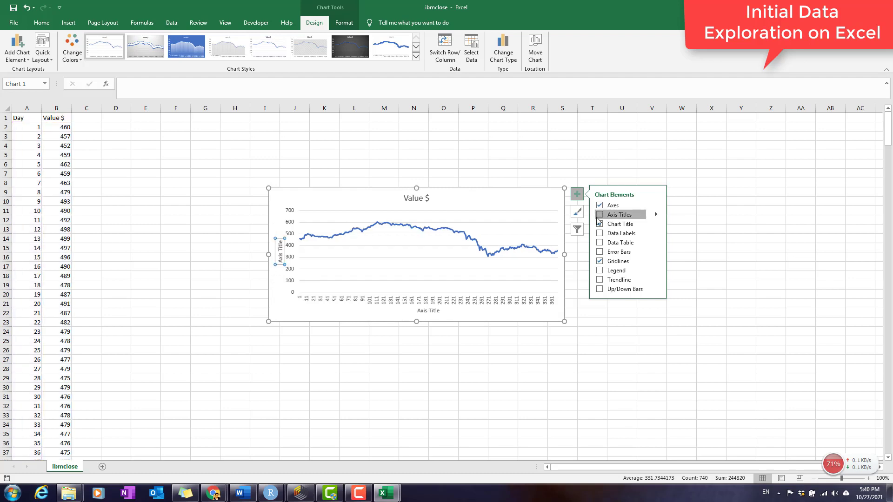
Select the chart's horizontal axis title, vertical axis title and main title in turn to locate the editable text
left_click(429, 310)
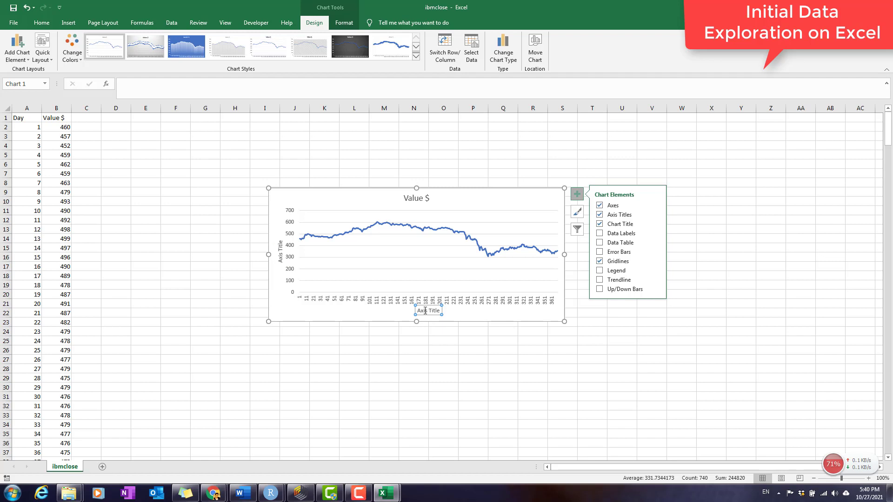
left_click(279, 251)
left_click(432, 313)
left_click(280, 252)
left_click(414, 199)
double_click(414, 199)
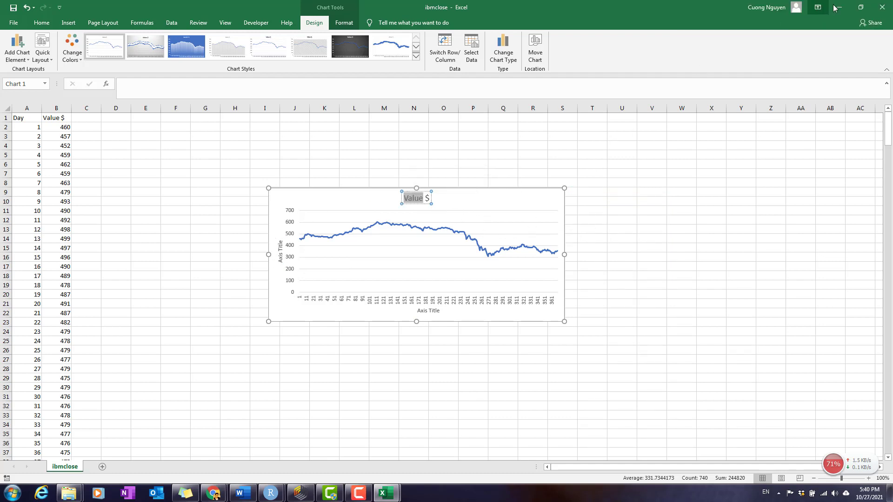
Save a copy of the file in the HW1 folder as an Excel Workbook named ibmclose
left_click(14, 23)
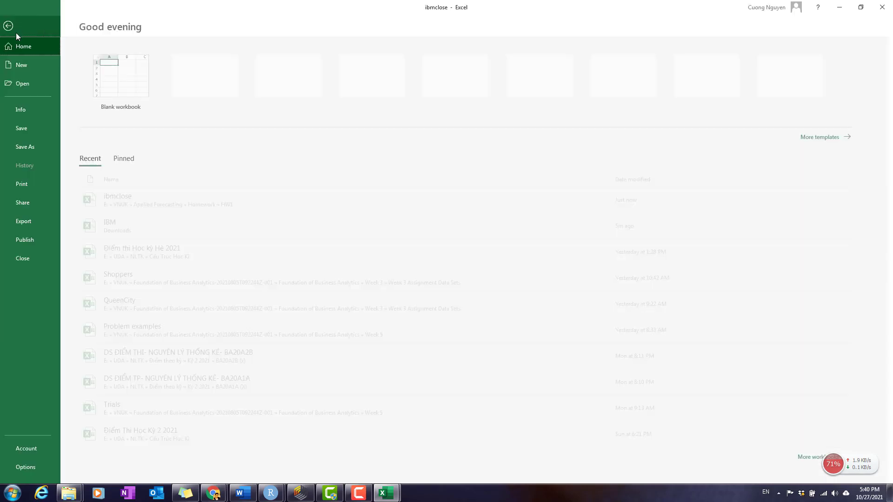
left_click(35, 149)
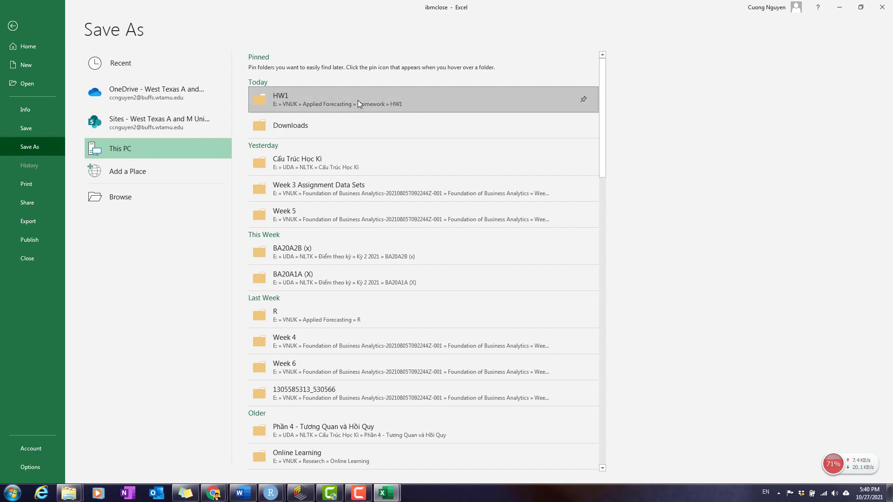
left_click(358, 99)
left_click(131, 170)
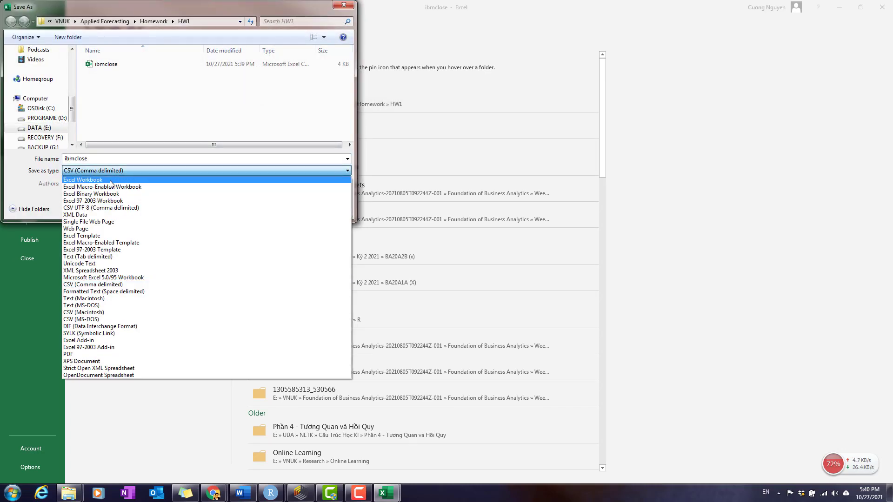
left_click(110, 181)
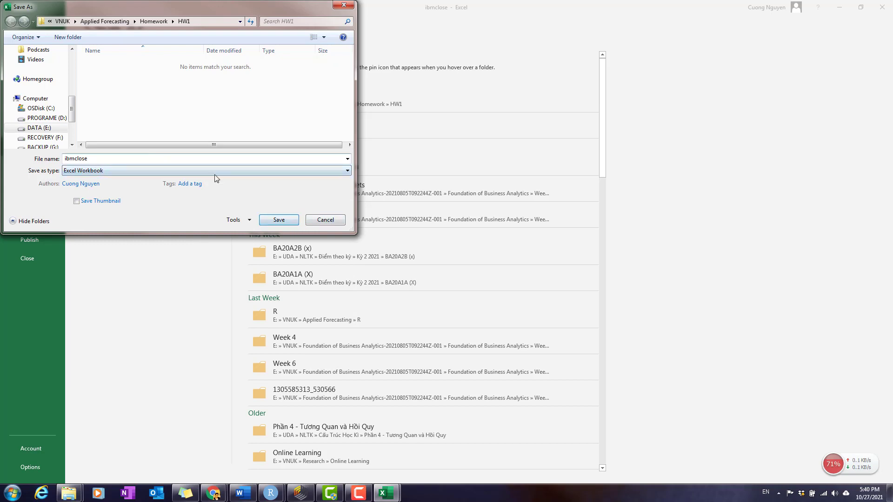
left_click(279, 219)
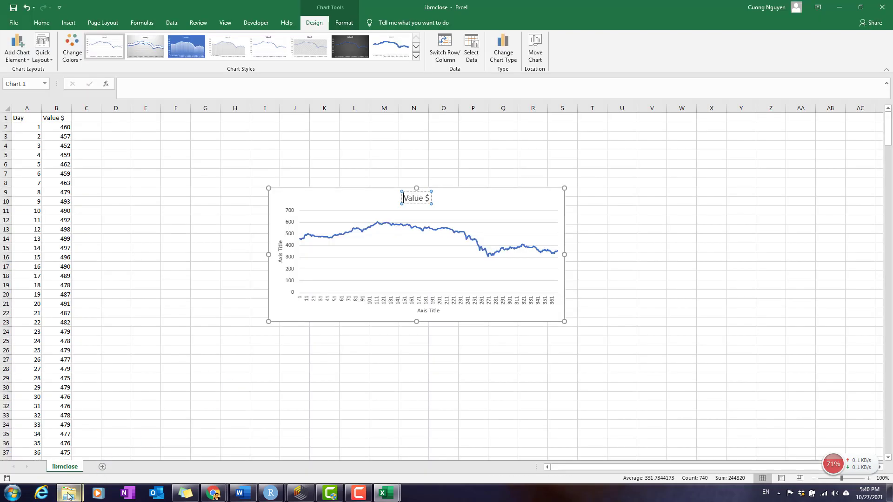
Switch to the HW1 folder in File Explorer and open the ibmclose Excel workbook
mouse_move(68, 495)
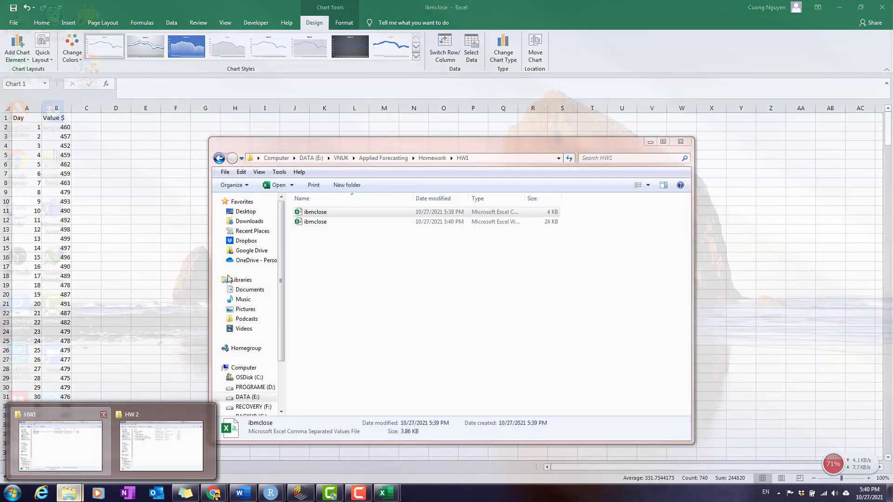
left_click(99, 450)
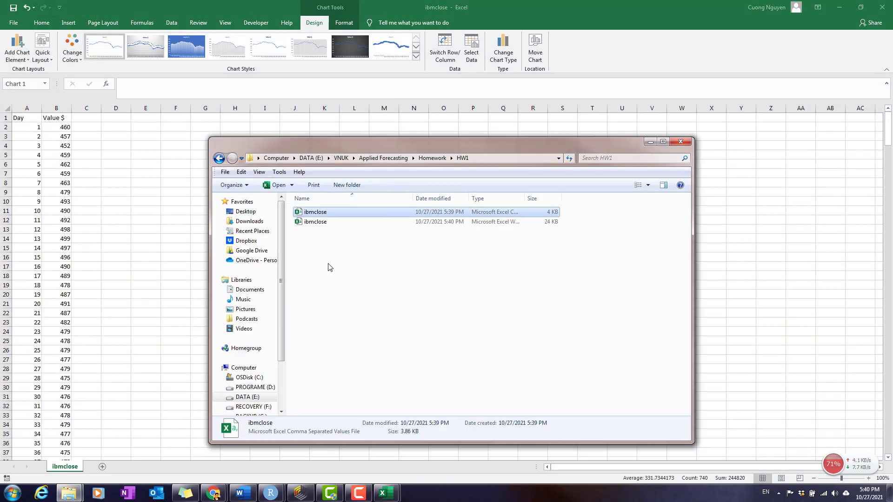
double_click(385, 222)
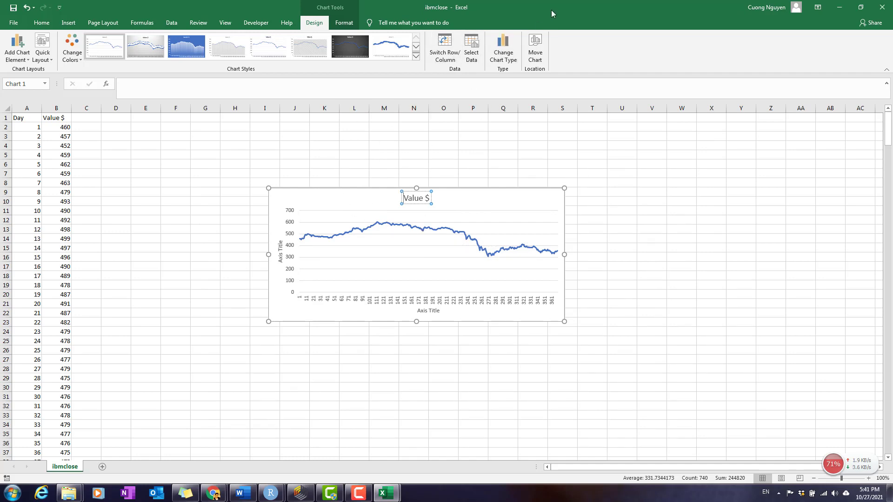
Change the chart style to the plain line design with a bold chart title and bold axis titles
left_click(177, 54)
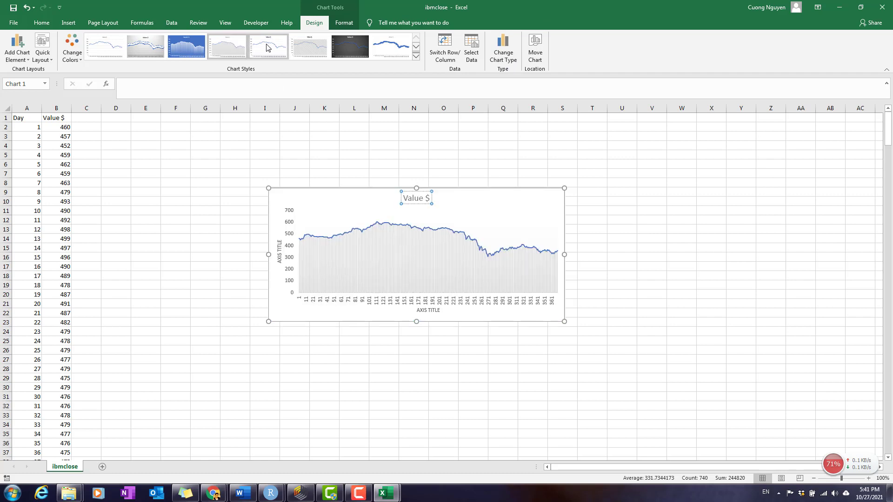
left_click(266, 47)
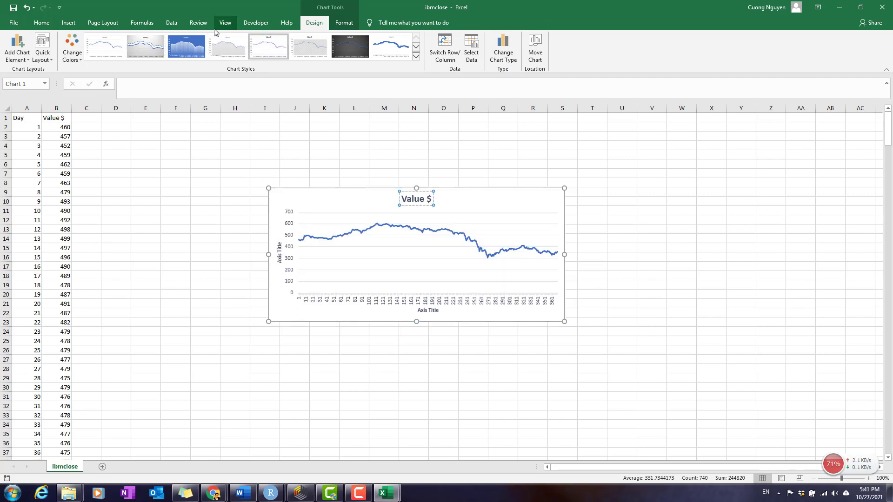
Check the file types of the two ibmclose files in the HW1 folder, widening the Type column to fit
mouse_move(69, 492)
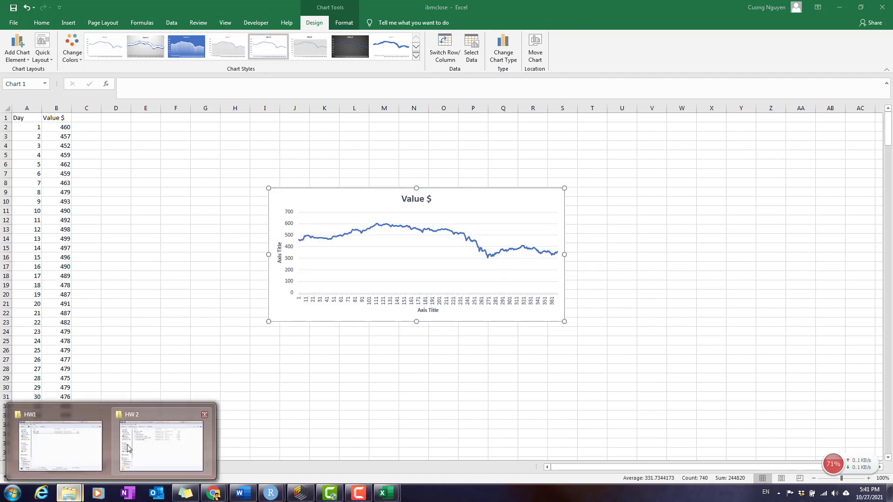
left_click(100, 455)
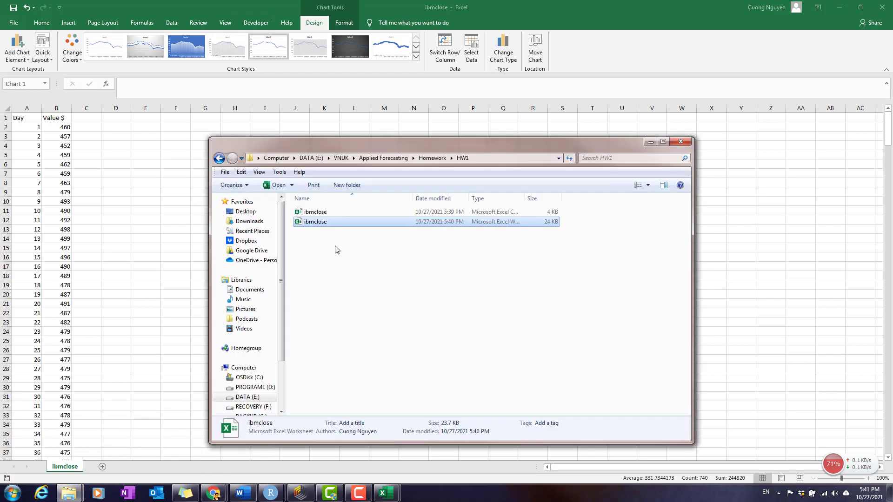
double_click(524, 199)
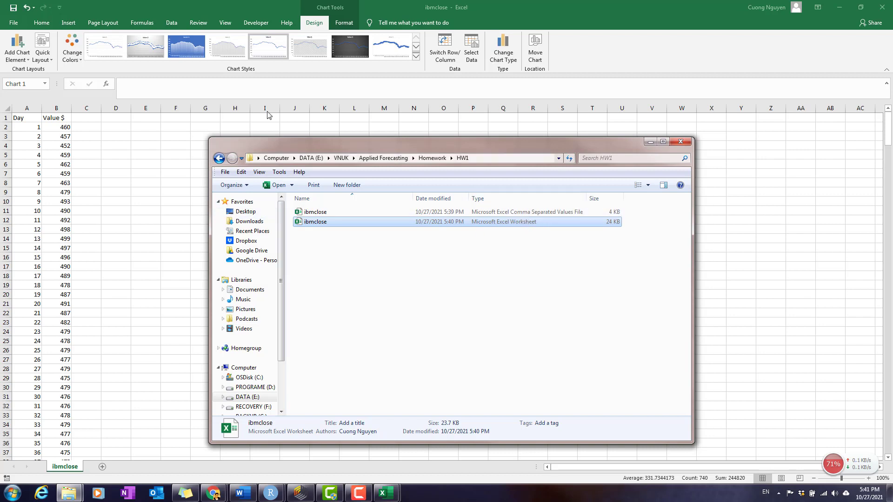
left_click_drag(480, 149, 574, 125)
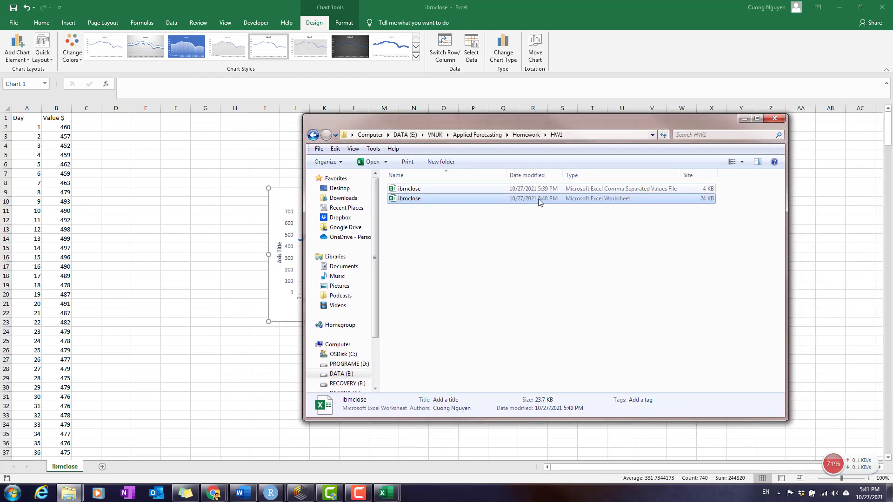
left_click(593, 189)
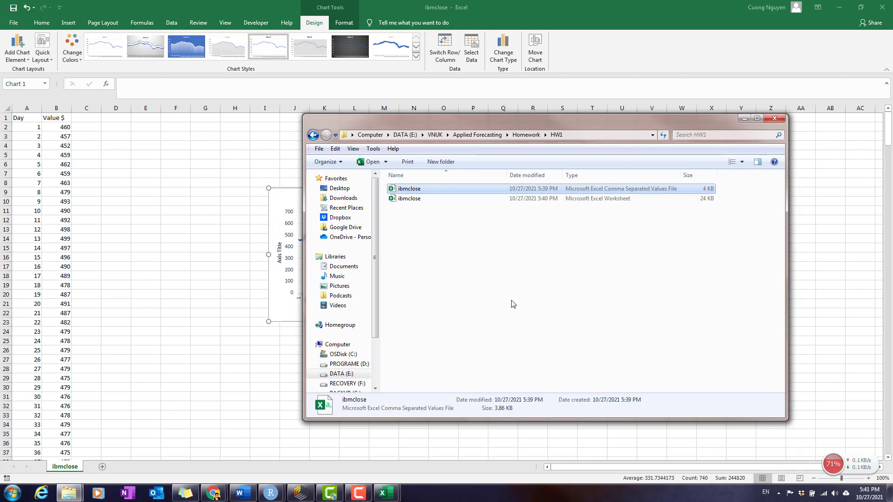
left_click(743, 119)
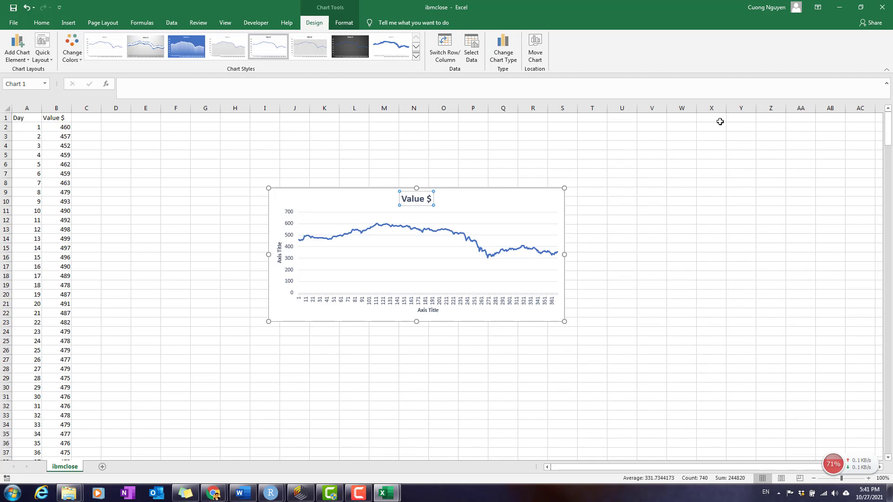
Close the IBM workbook, put the other windows away, and switch to RapidMiner Studio with its operator search cleared
left_click(843, 7)
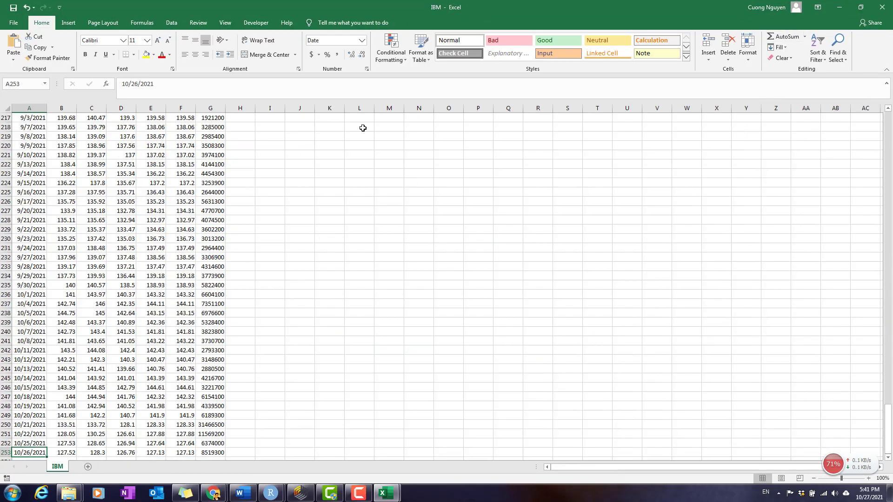
left_click(880, 8)
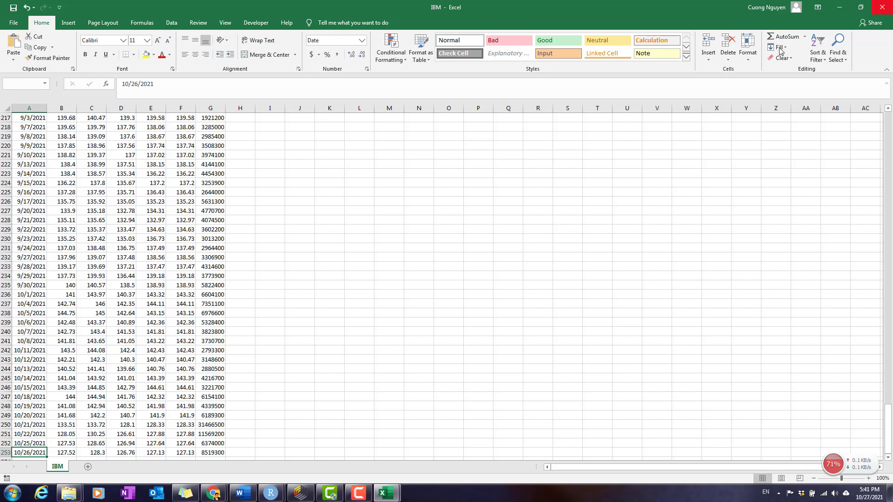
left_click(452, 258)
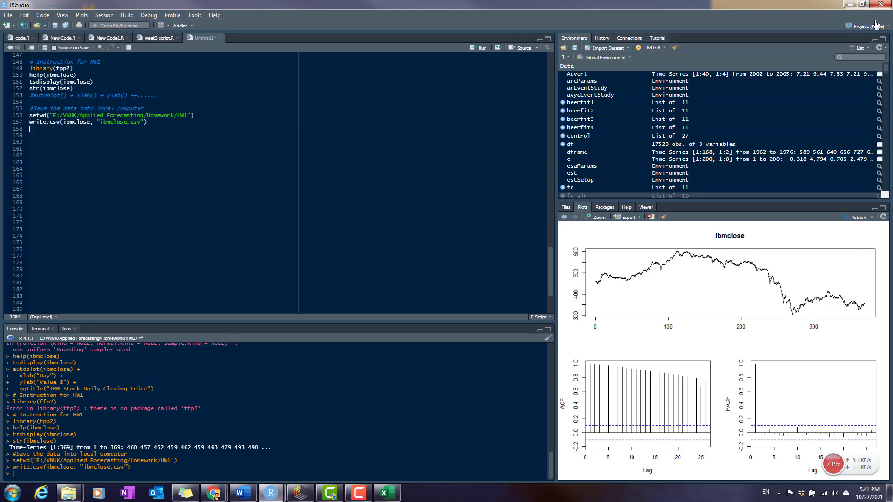
left_click(850, 4)
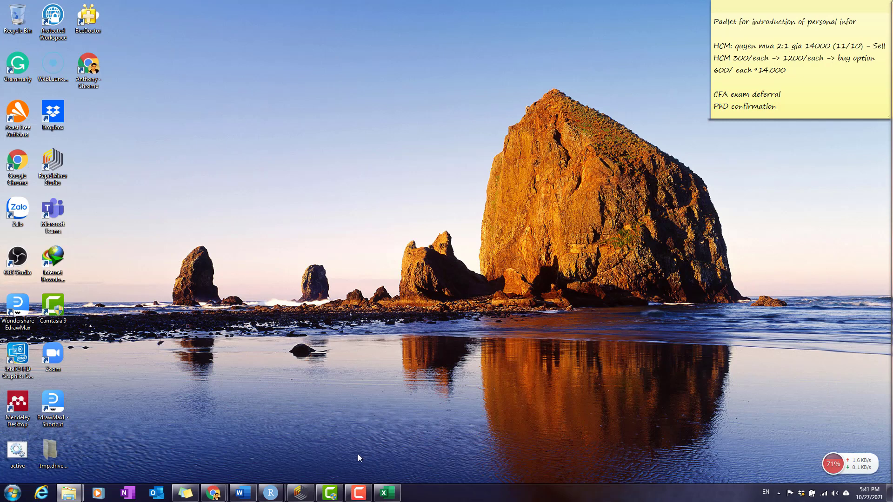
mouse_move(295, 498)
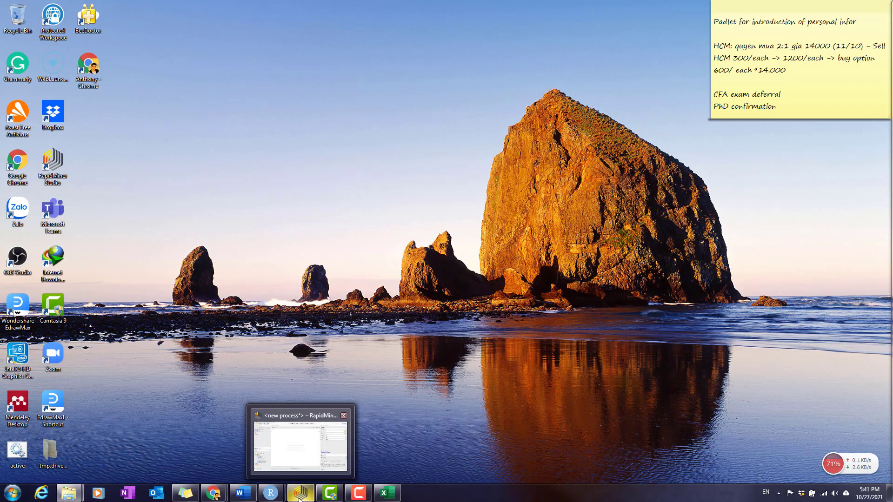
left_click(301, 494)
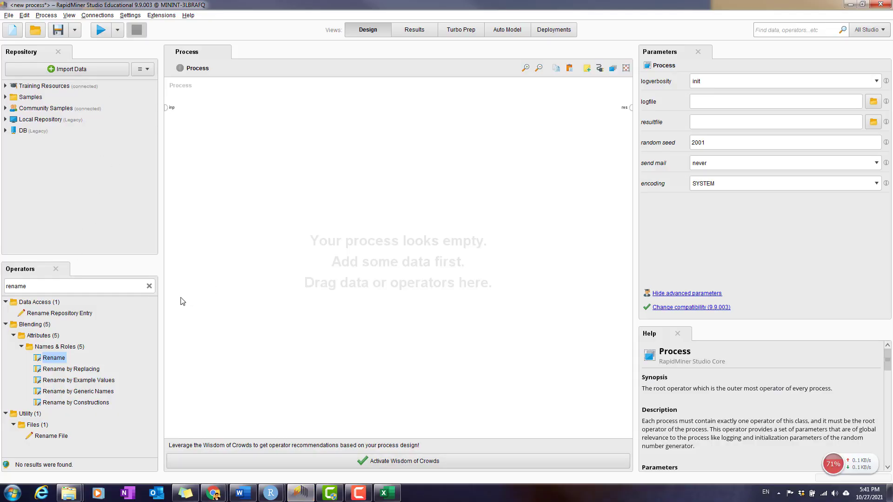
left_click(148, 286)
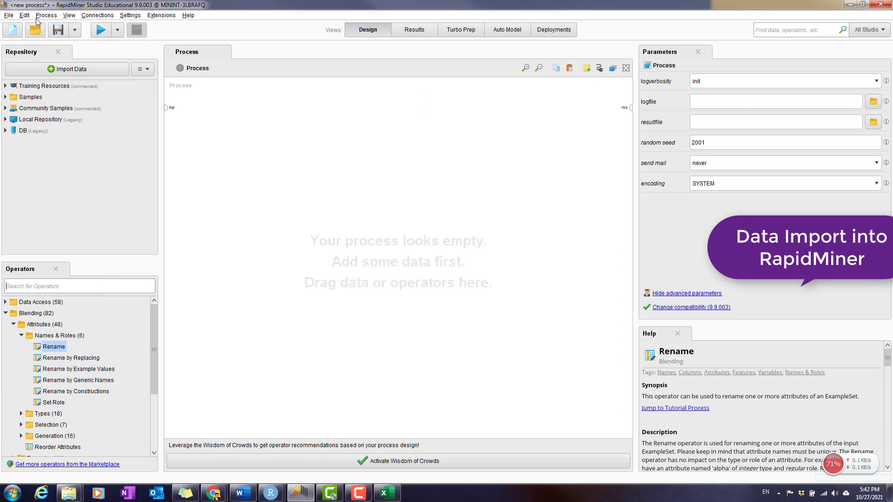
left_click(9, 15)
left_click(24, 15)
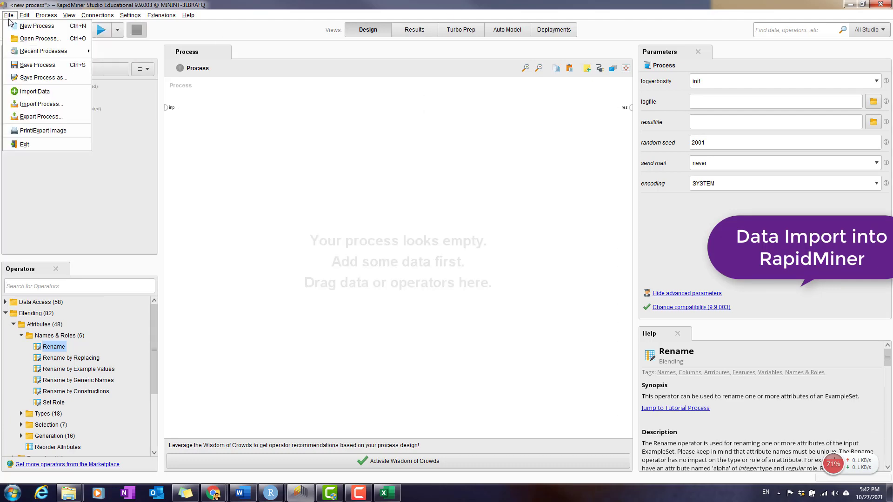
left_click(412, 4)
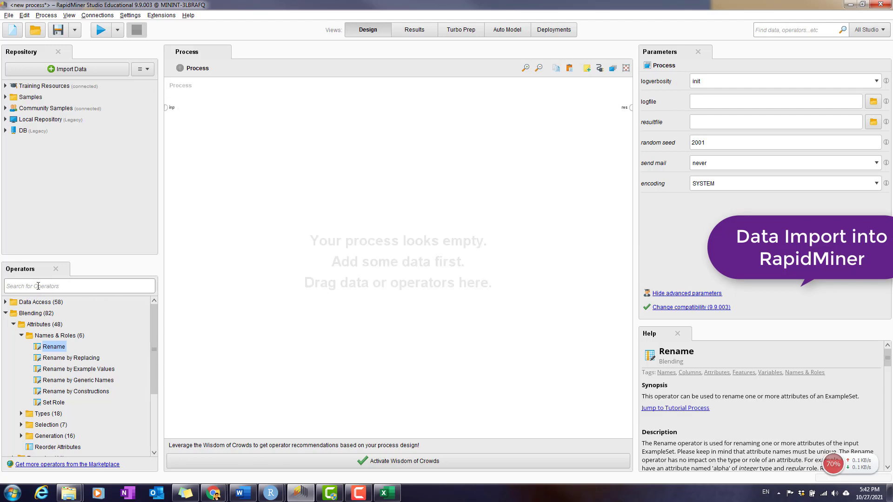
Search the operators for "read" and add a Read CSV operator at the start of the empty process
left_click(38, 286)
type("read")
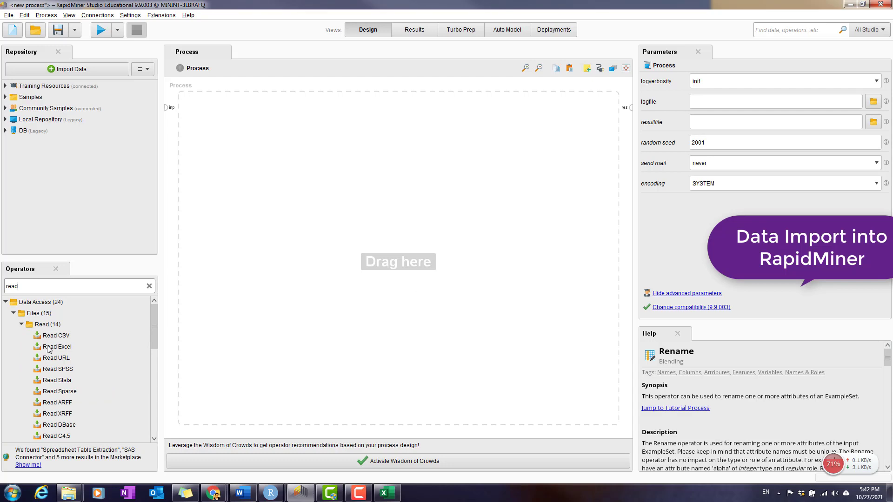
left_click(61, 337)
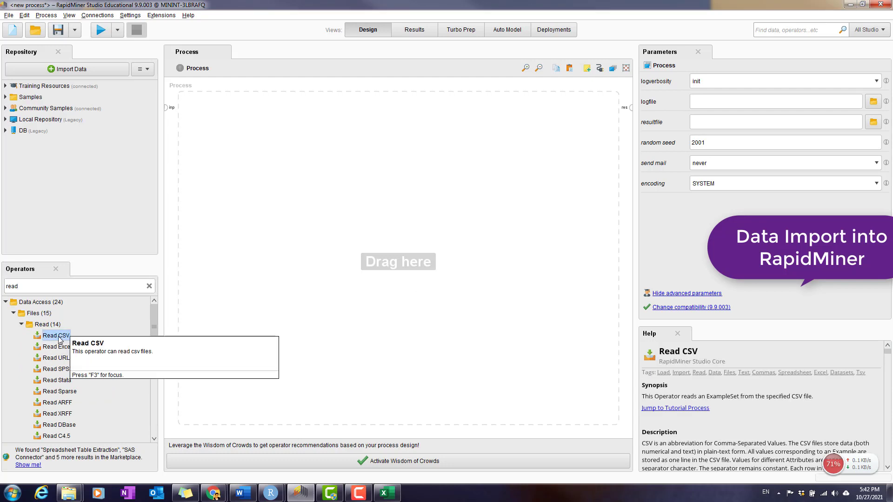
mouse_move(69, 493)
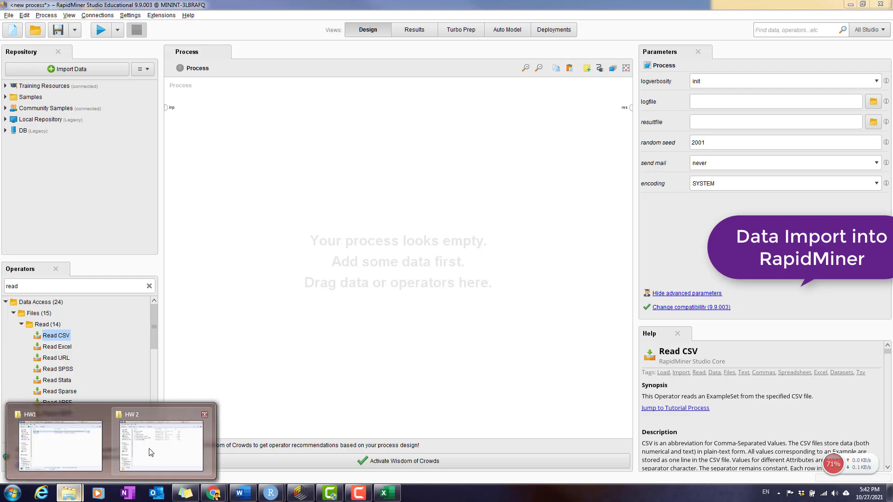
left_click(80, 448)
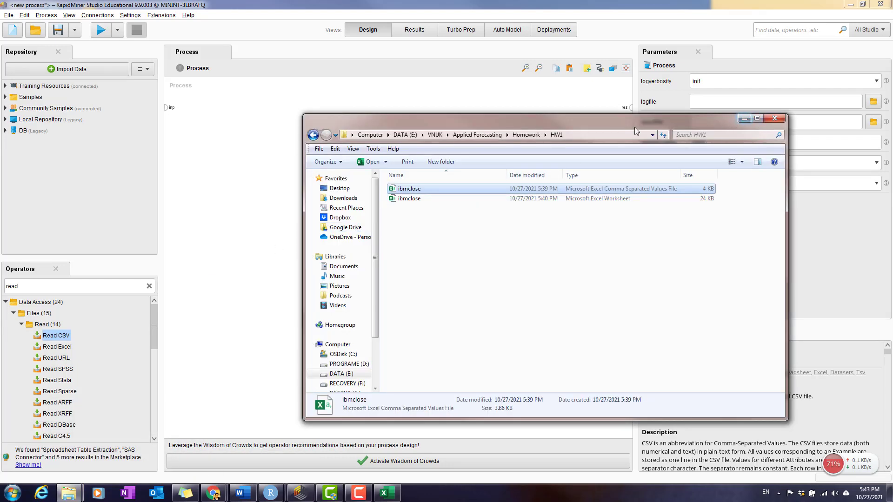
left_click_drag(57, 336, 177, 211)
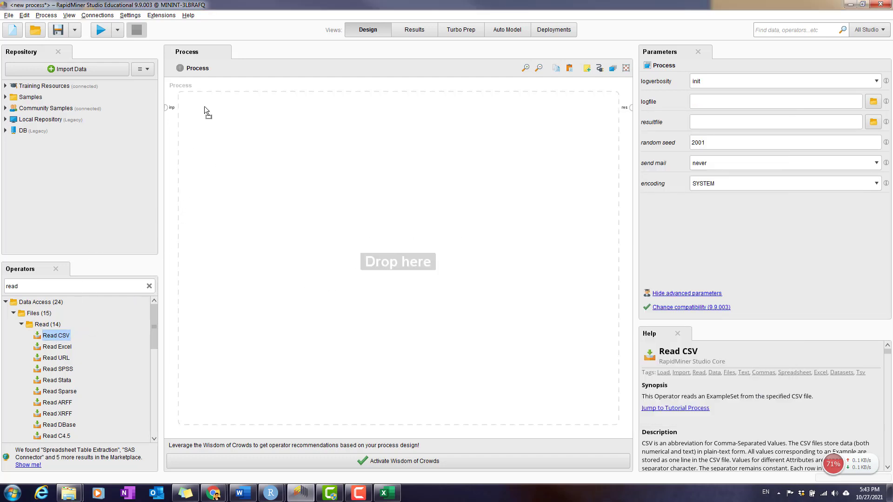
left_click_drag(205, 106, 204, 106)
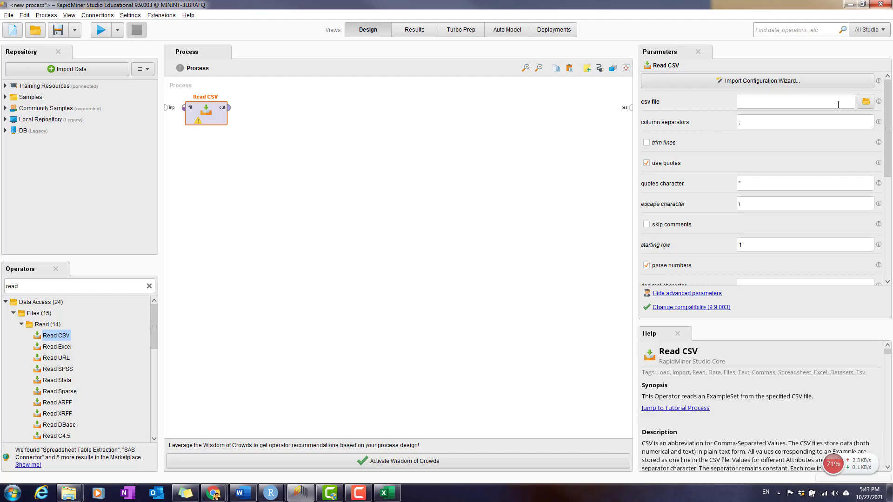
Start the import configuration wizard for the Read CSV operator and browse to the DATA (E:) drive
scroll(657, 244, "down", 10)
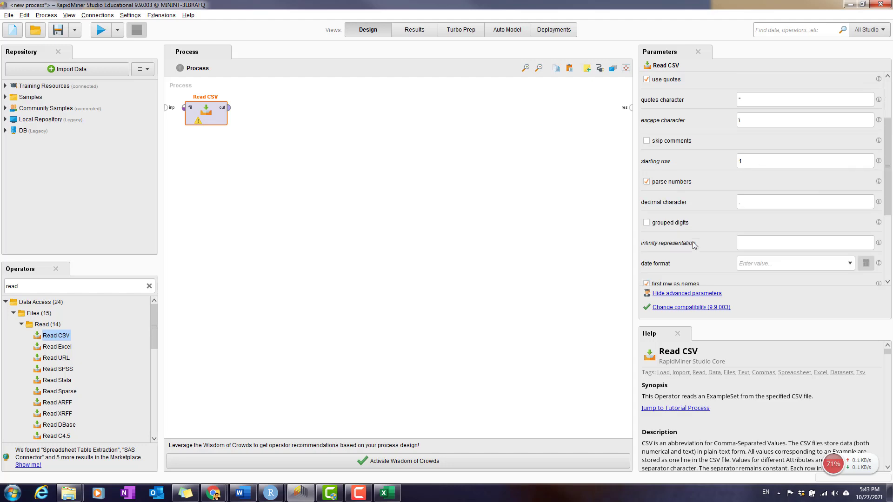
scroll(675, 234, "up", 10)
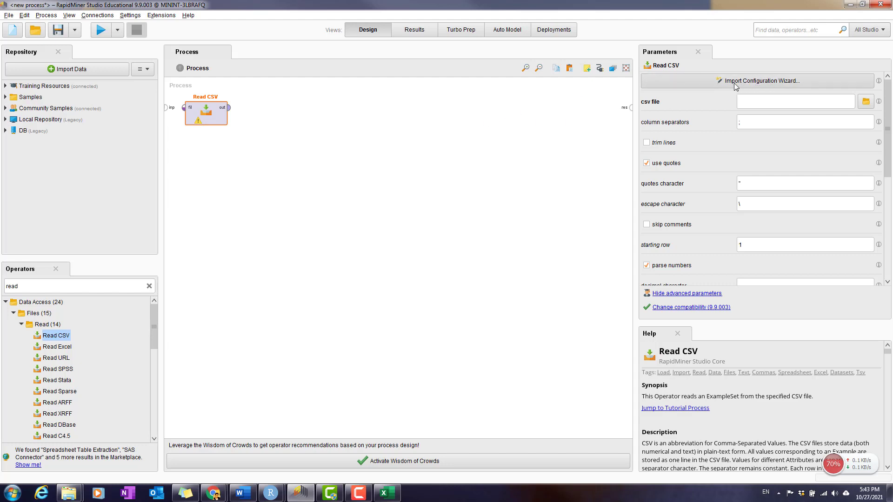
left_click(775, 82)
left_click_drag(552, 75, 643, 62)
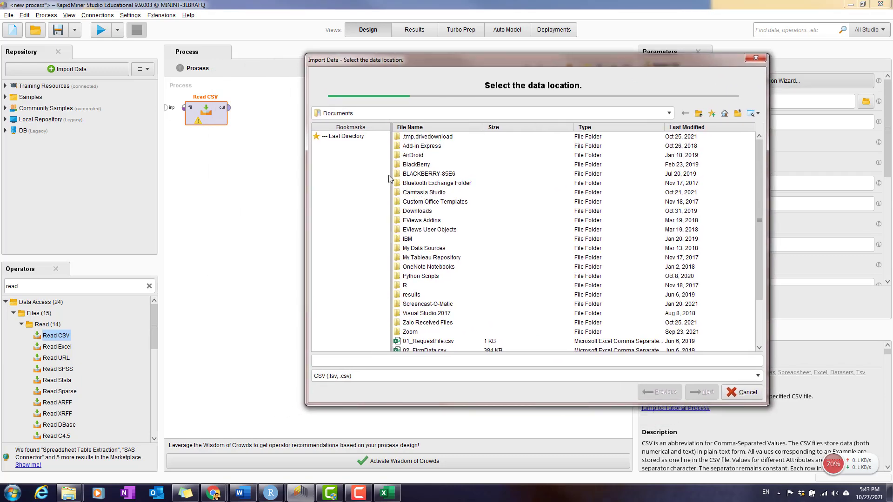
left_click(426, 116)
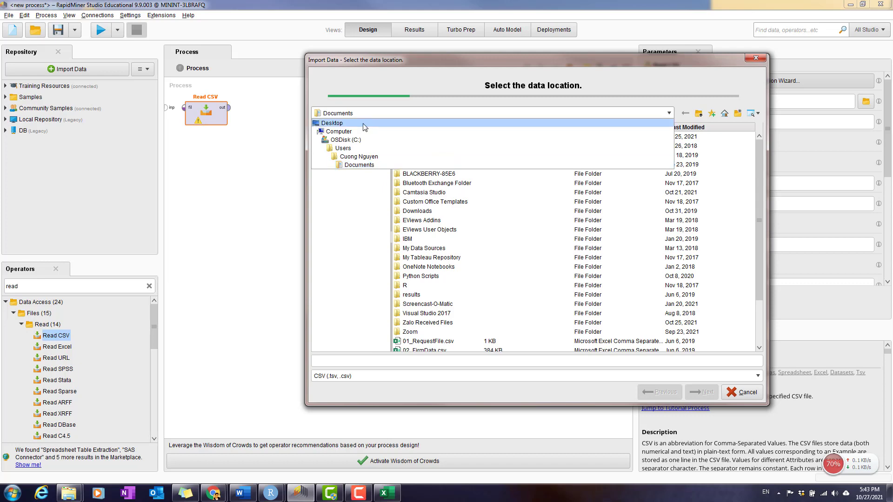
left_click(342, 132)
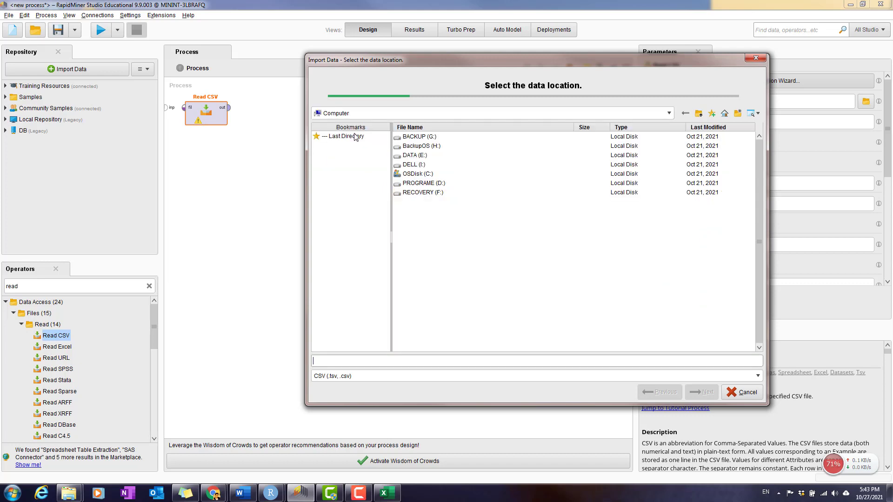
left_click(421, 158)
double_click(420, 157)
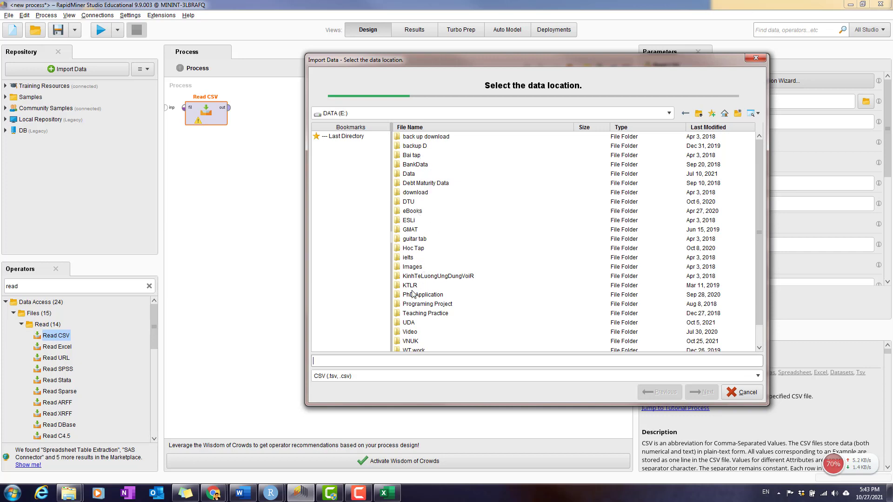
Select ibmclose.csv in the VNUK, Applied Forecasting, Homework, HW1 folder as the data to import
left_click(422, 305)
scroll(421, 307, "down", 1)
left_click(408, 320)
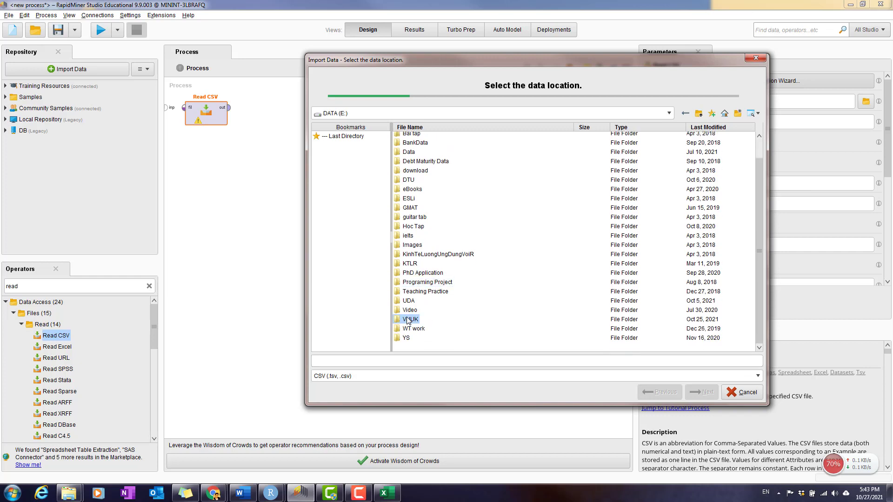
double_click(408, 320)
double_click(437, 148)
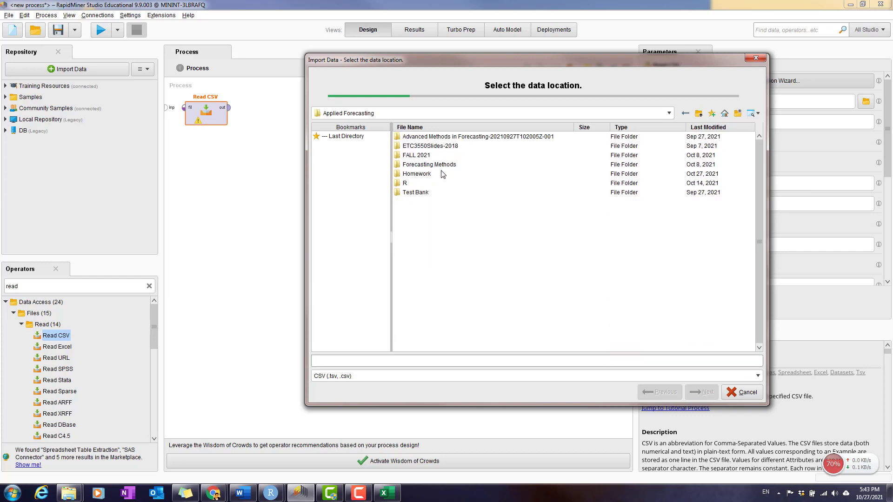
double_click(416, 175)
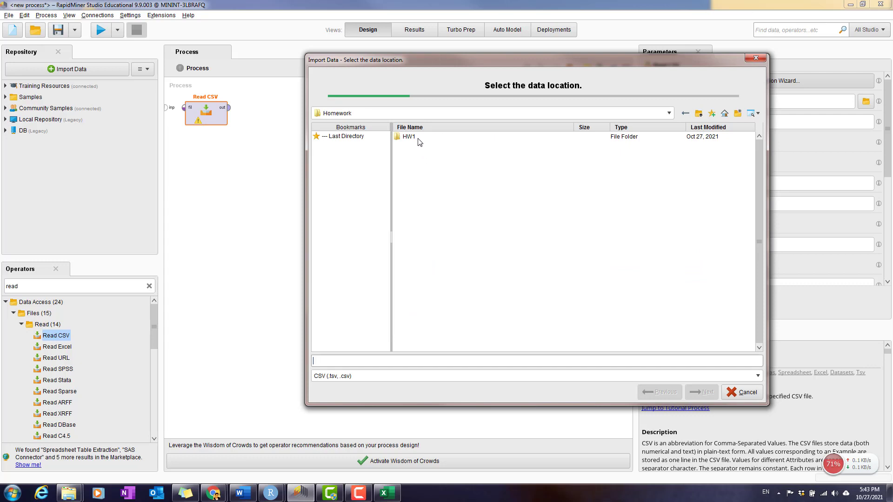
double_click(410, 138)
left_click(416, 137)
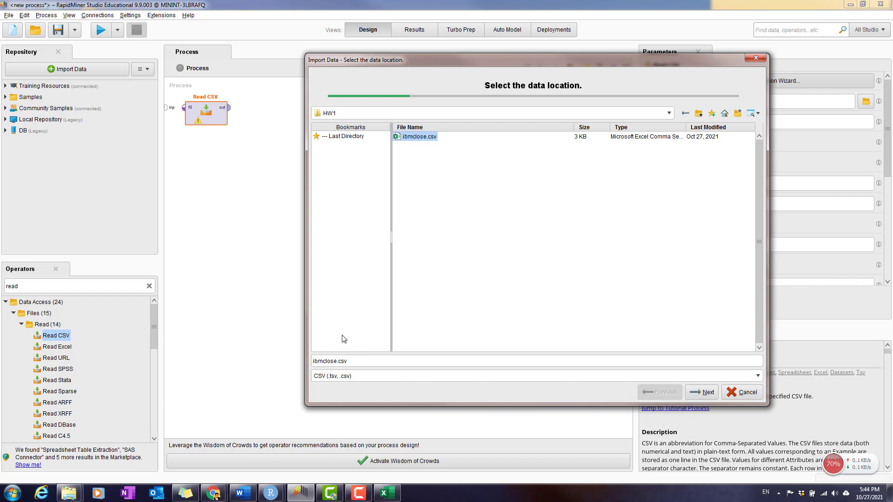
Continue to the data format settings and set the start row to 1
left_click(705, 392)
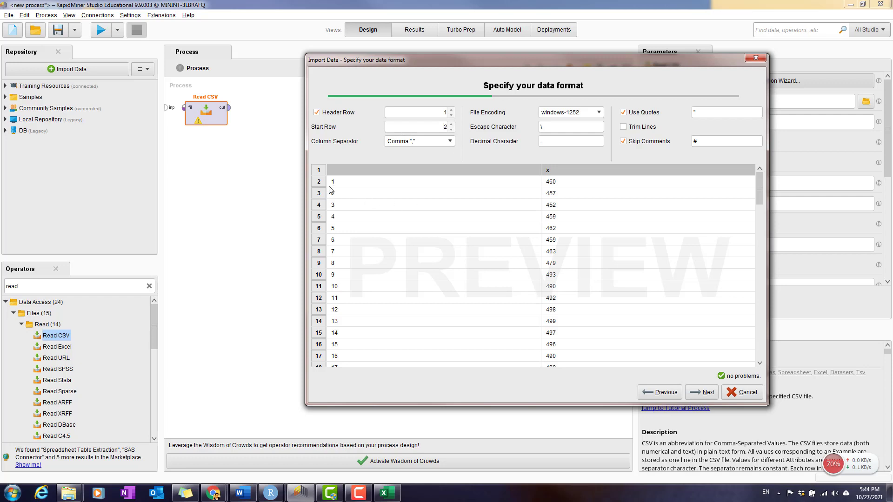
left_click(451, 129)
left_click(451, 130)
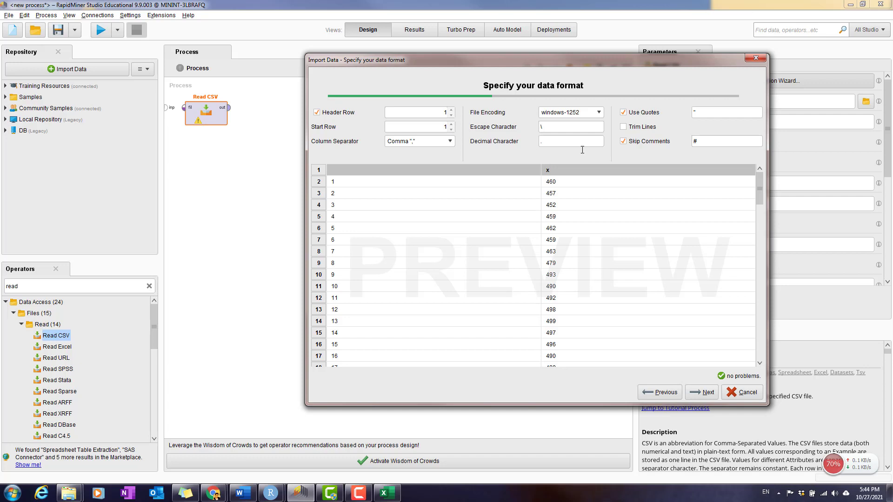
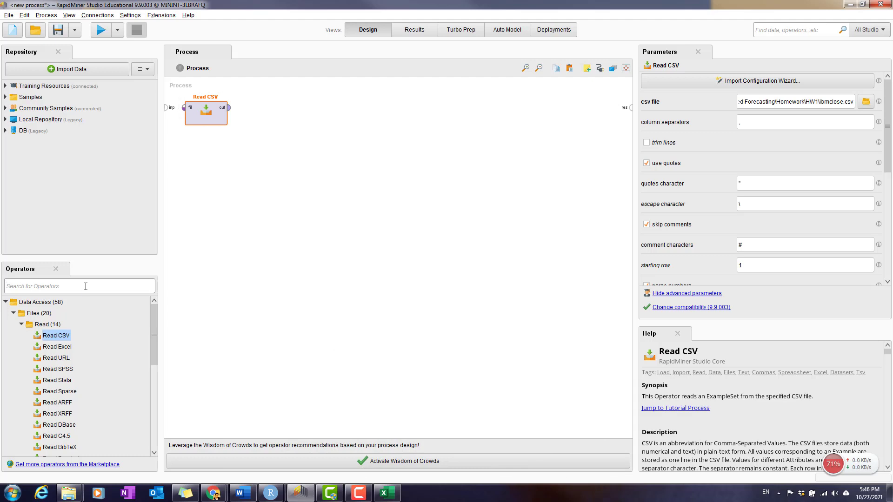
Search the operators for "remove dup" and add Remove Duplicates to the process, connected to the Read CSV output
left_click(86, 286)
type("du")
key("BackSpace")
key("BackSpace")
type("remove d")
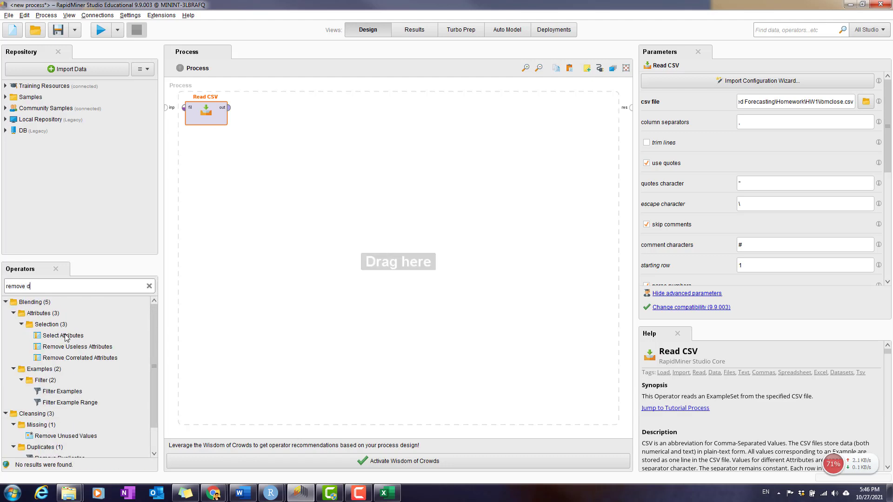
type("up")
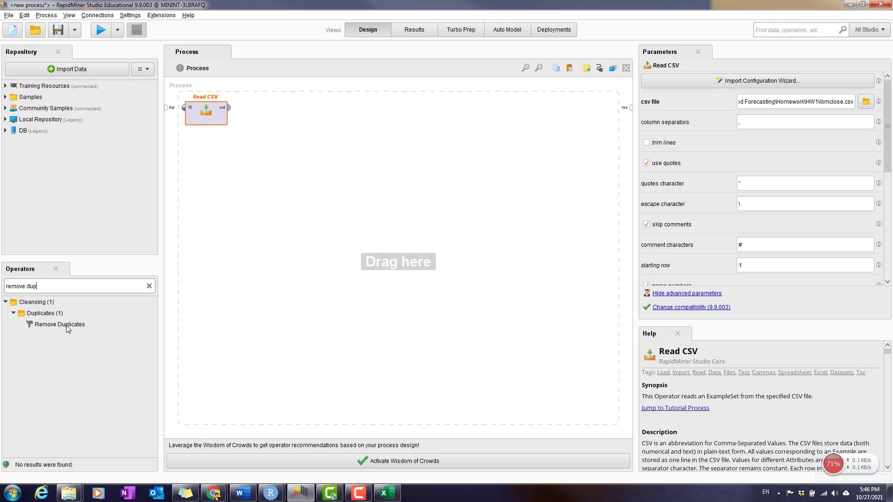
left_click_drag(68, 329, 149, 306)
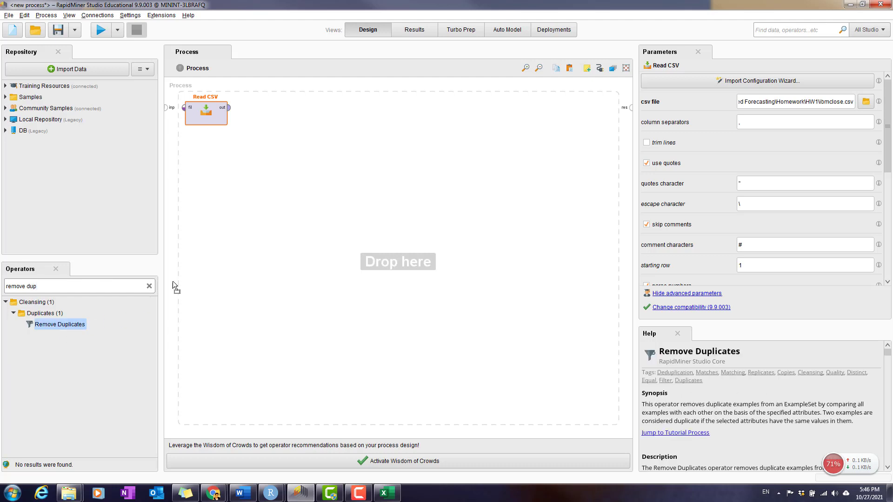
left_click_drag(266, 106, 246, 108)
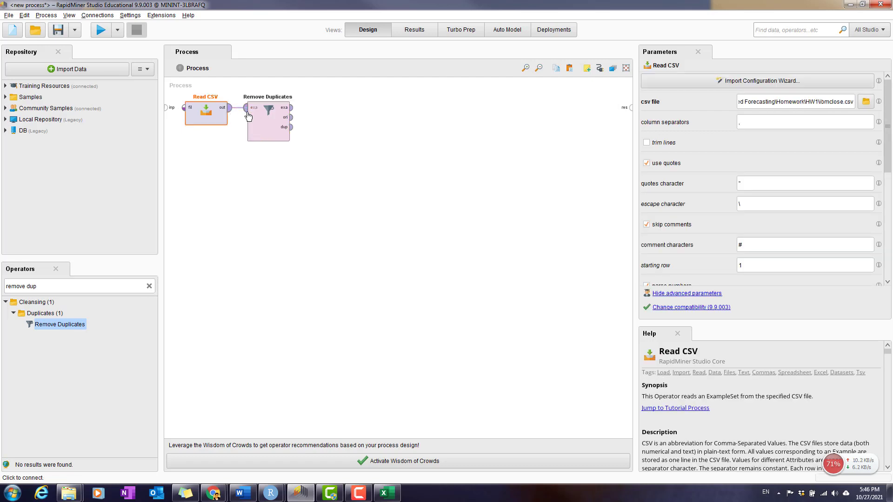
Review the attribute filter types of Remove Duplicates, keeping all, and check the ibmclose columns in Excel
left_click(267, 128)
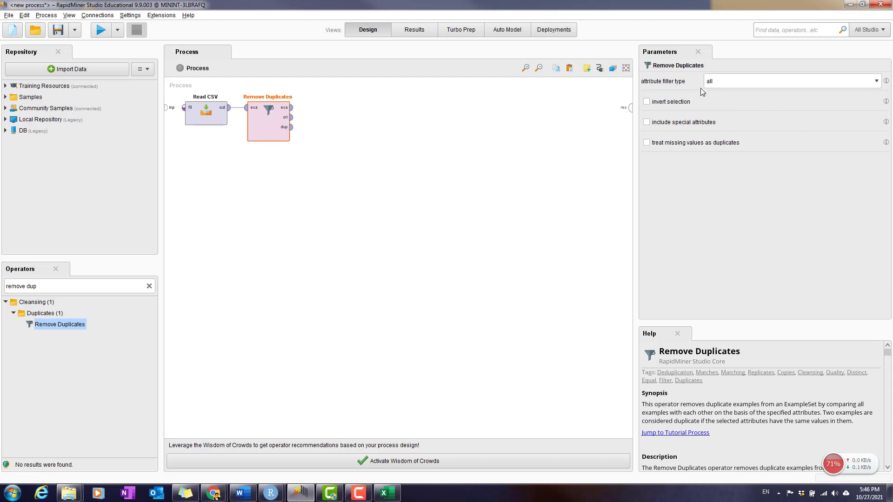
left_click(742, 82)
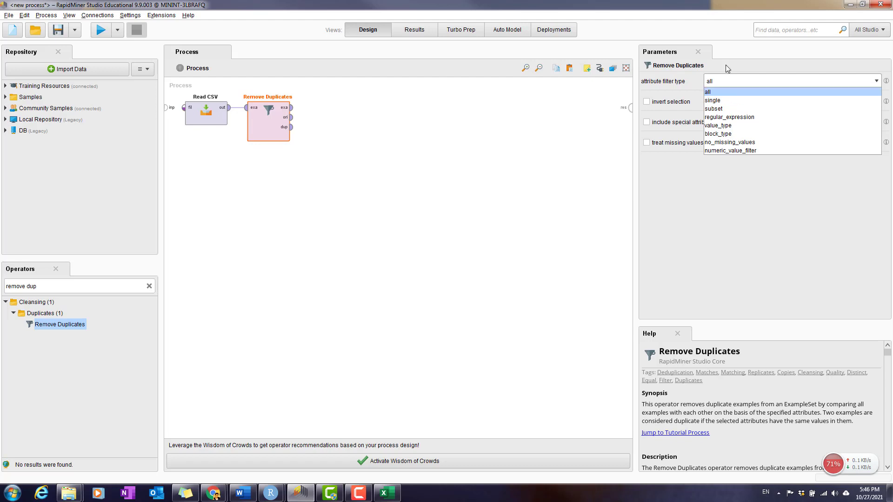
left_click(727, 80)
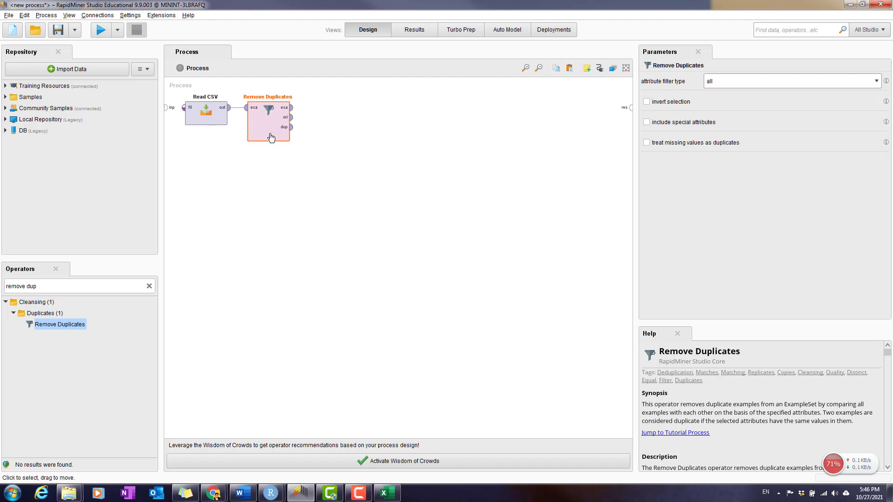
left_click(746, 85)
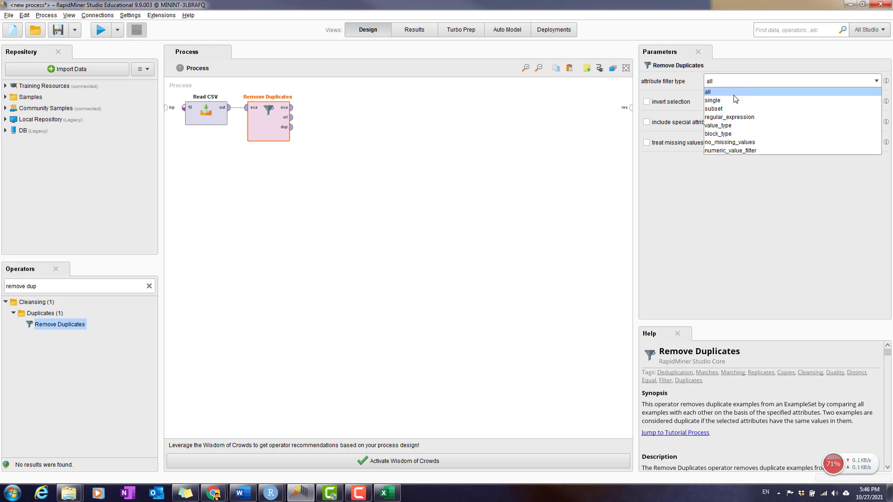
left_click(734, 92)
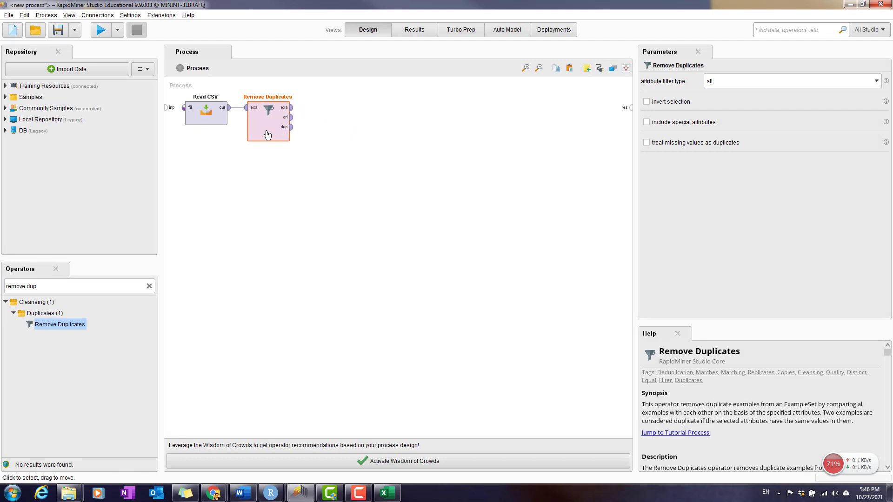
left_click(387, 493)
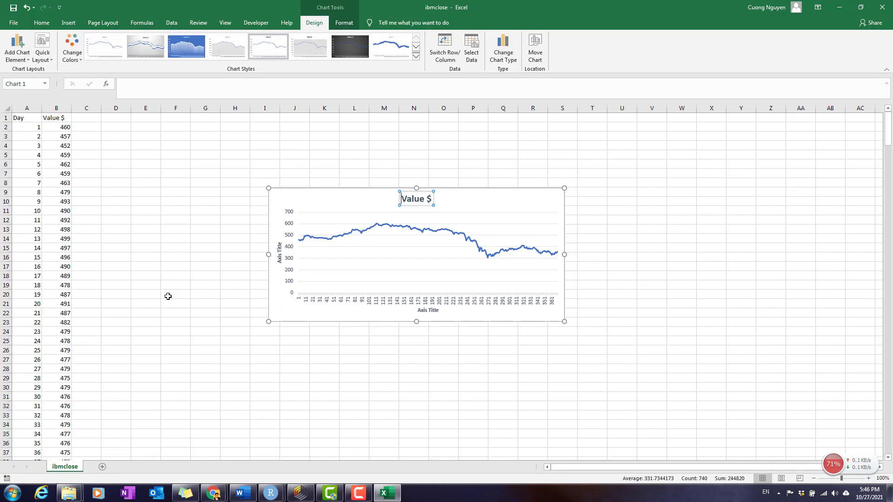
left_click(840, 8)
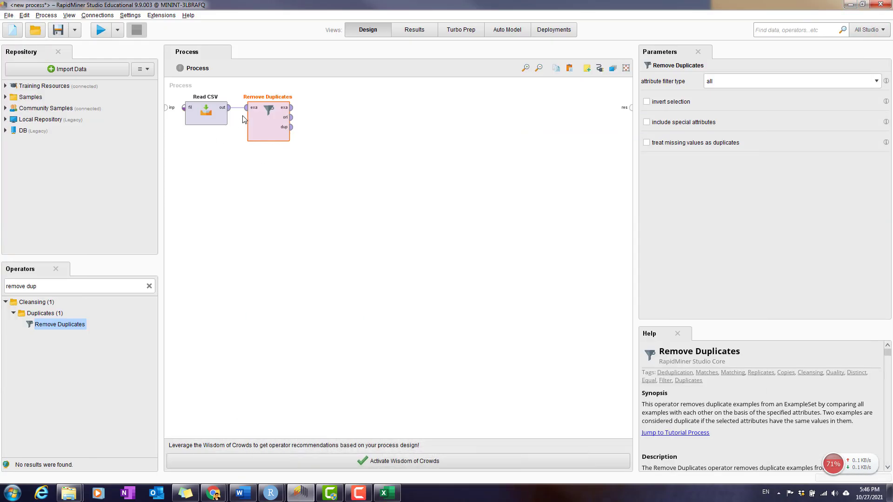
Search the operators for "select" and add Select Attributes, connected to the example set output of Remove Duplicates
left_click(149, 286)
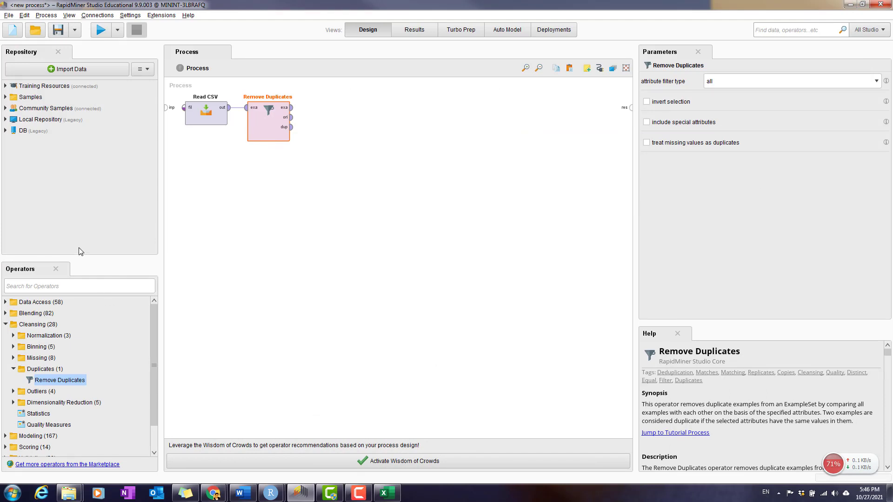
right_click(46, 308)
left_click(53, 287)
type("select")
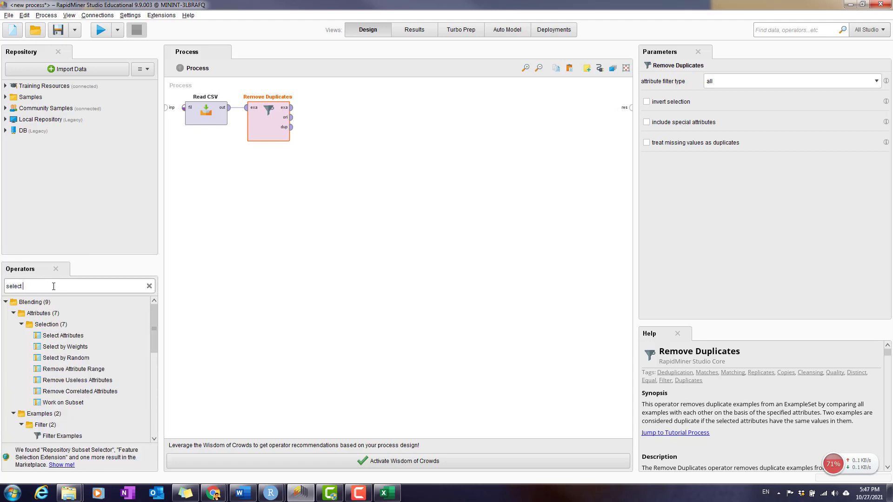
left_click_drag(64, 336, 242, 232)
left_click_drag(361, 93, 345, 109)
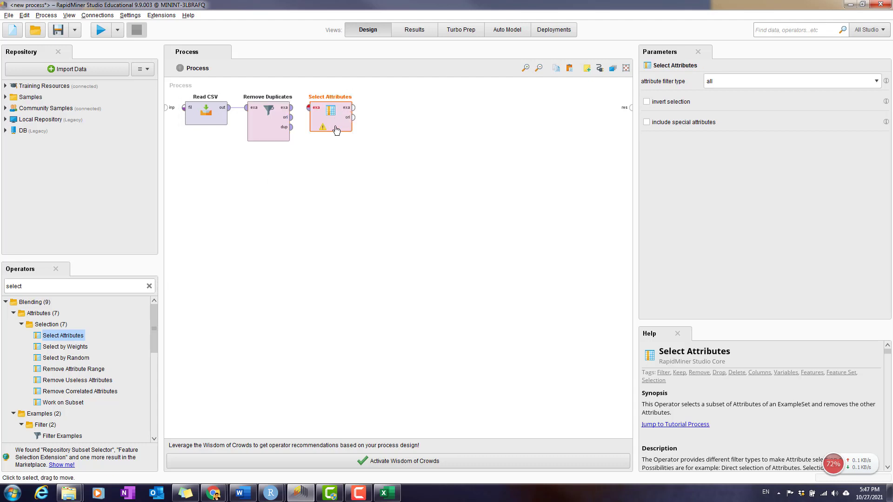
left_click_drag(291, 108, 308, 108)
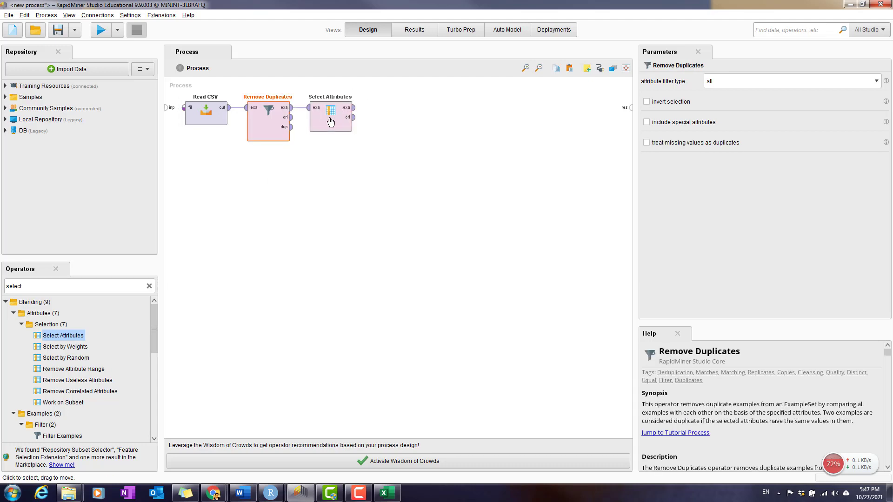
Set the Select Attributes filter type to subset and include the Day and Value ($) attributes
left_click(327, 118)
left_click(743, 82)
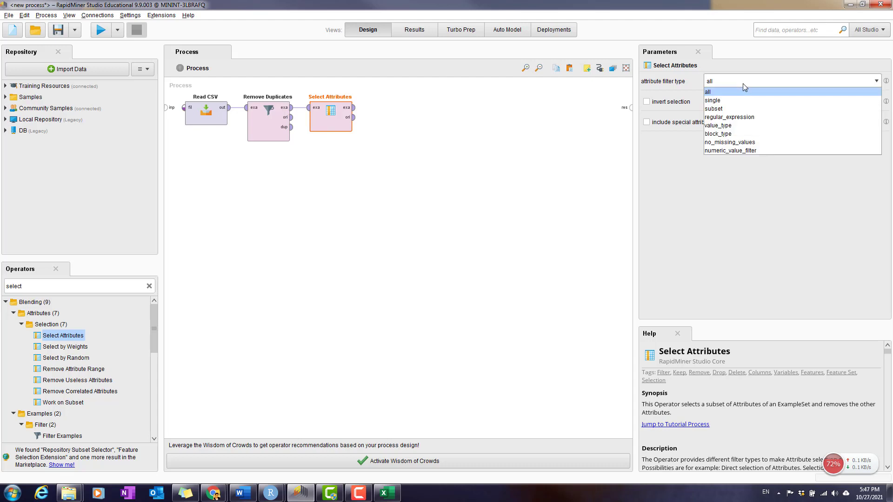
left_click(736, 109)
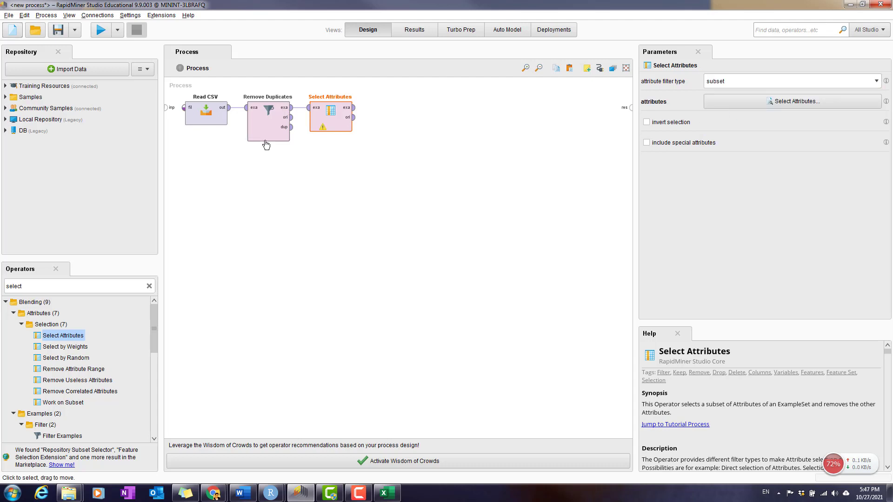
left_click(754, 103)
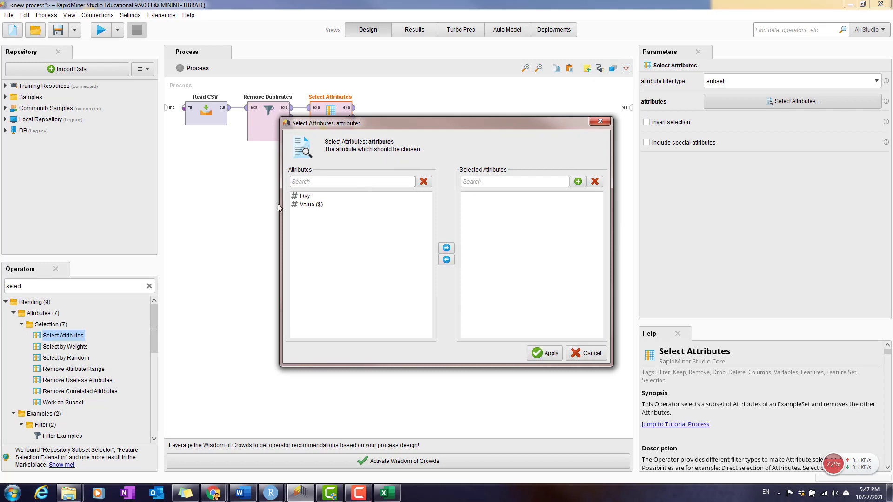
left_click(306, 197)
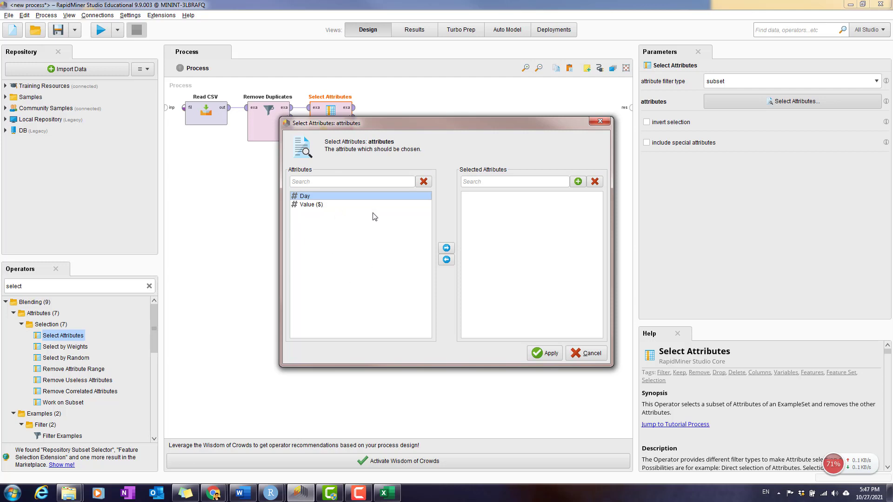
left_click(446, 248)
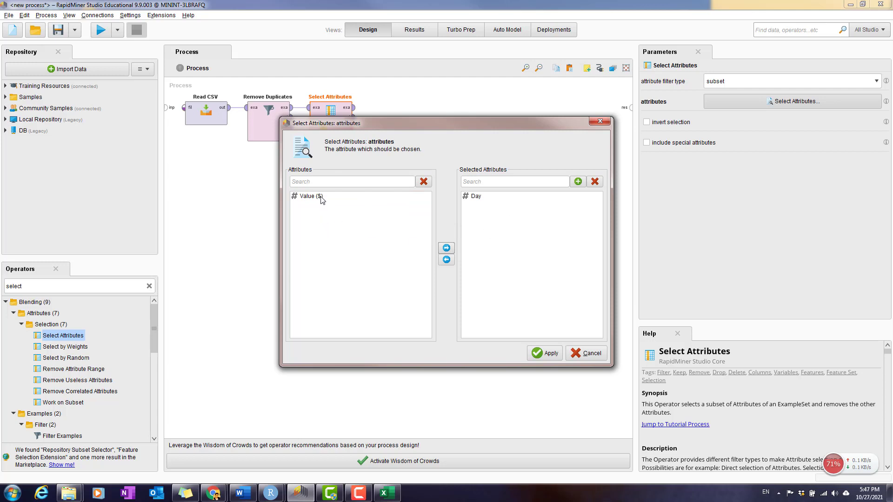
left_click(321, 198)
left_click(446, 247)
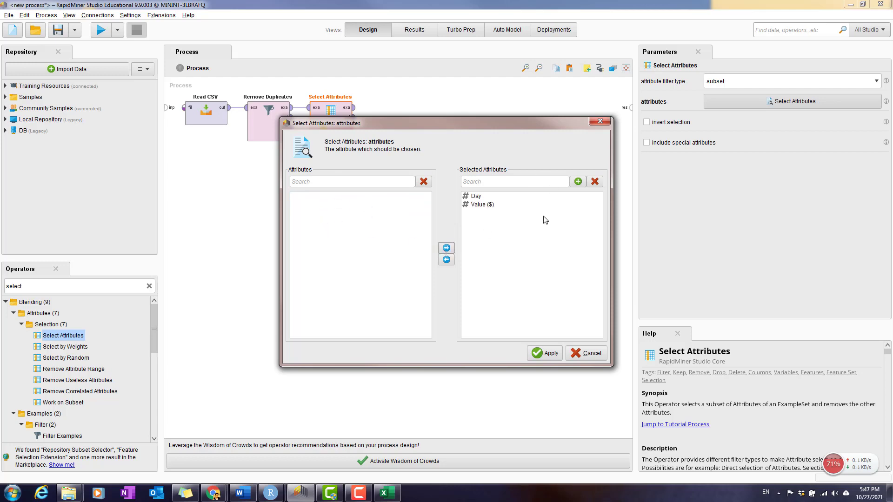
left_click(545, 353)
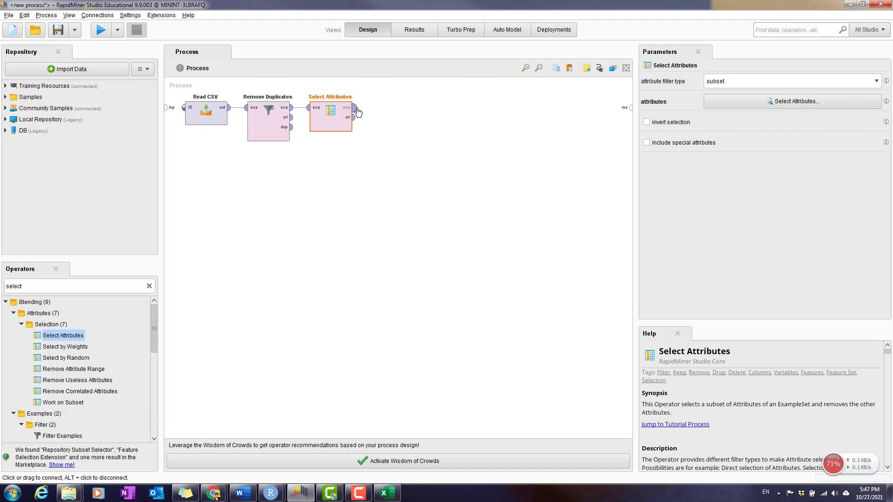
Connect the Select Attributes example set output to the process result port and run the process
left_click_drag(358, 111, 626, 112)
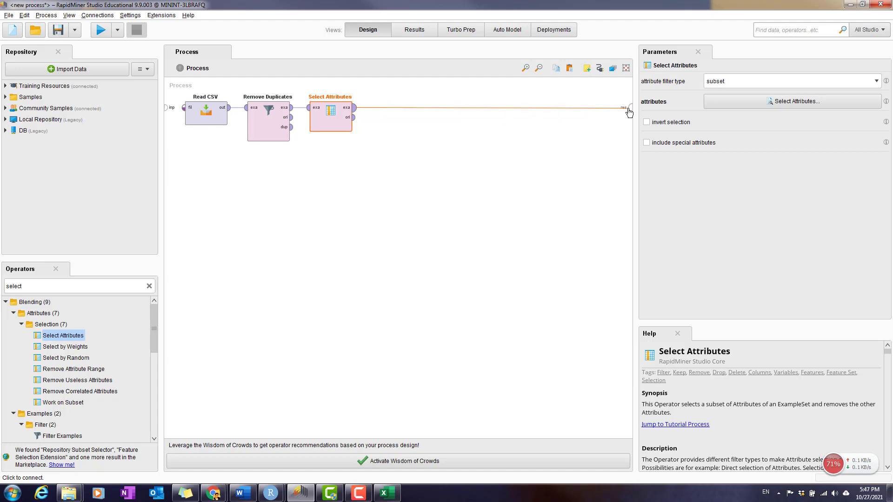
left_click(629, 110)
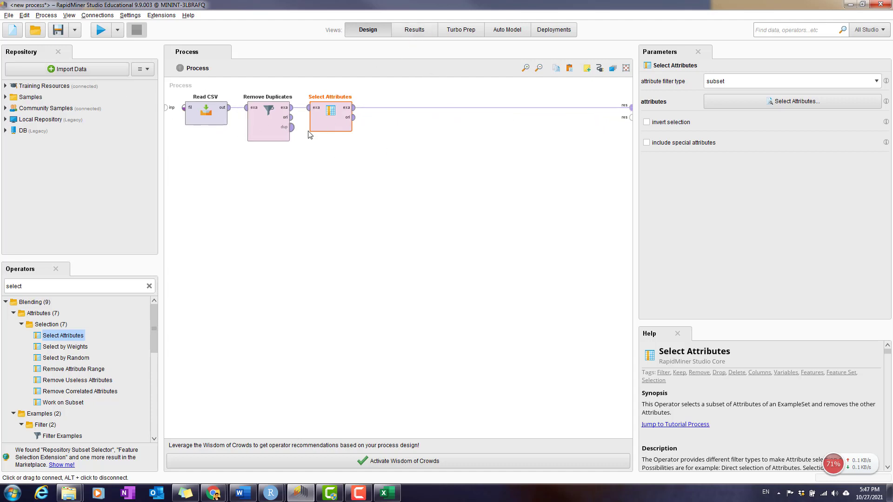
left_click(102, 33)
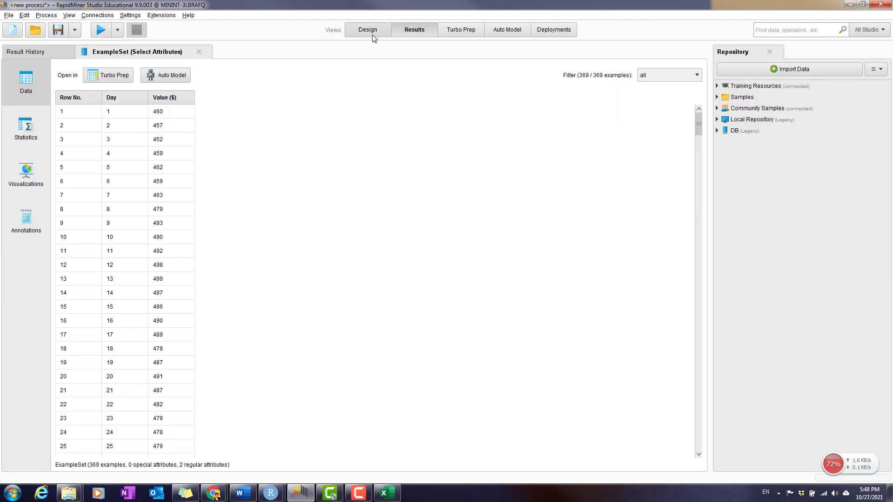
Examine the Day and Value ($) rows of the resulting example set and the available example filter options
left_click(374, 32)
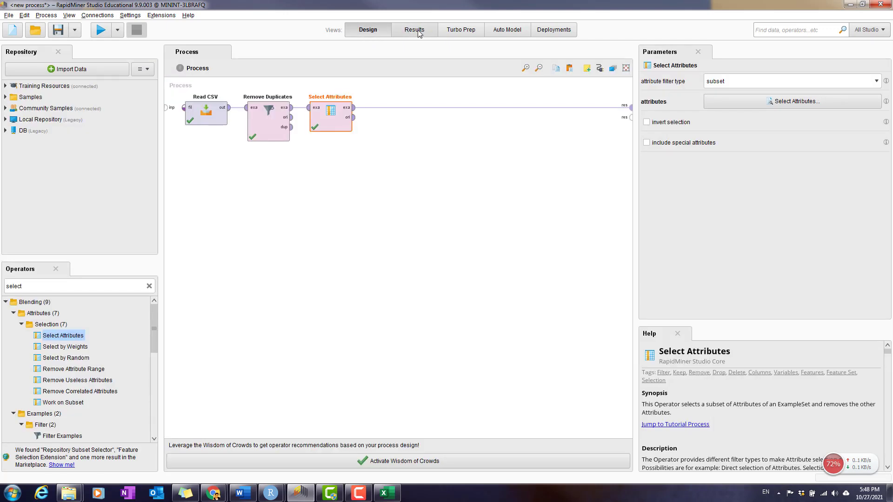
left_click(414, 32)
scroll(194, 197, "down", 4)
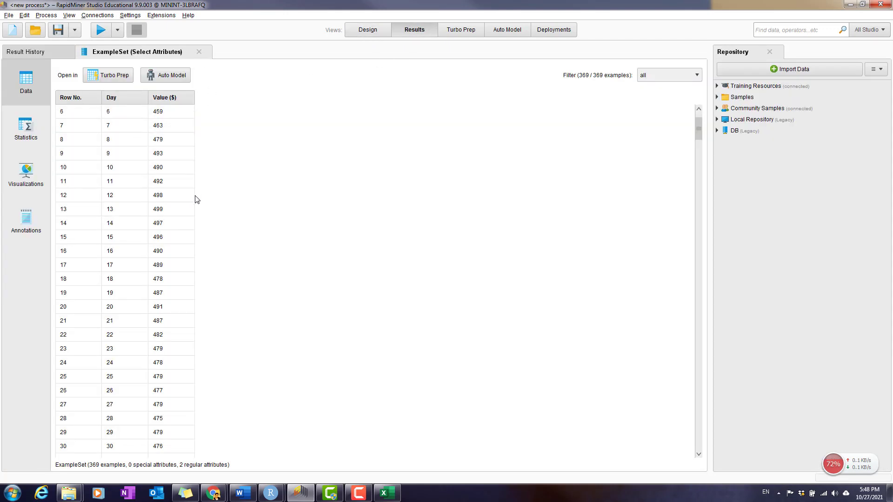
scroll(194, 200, "up", 4)
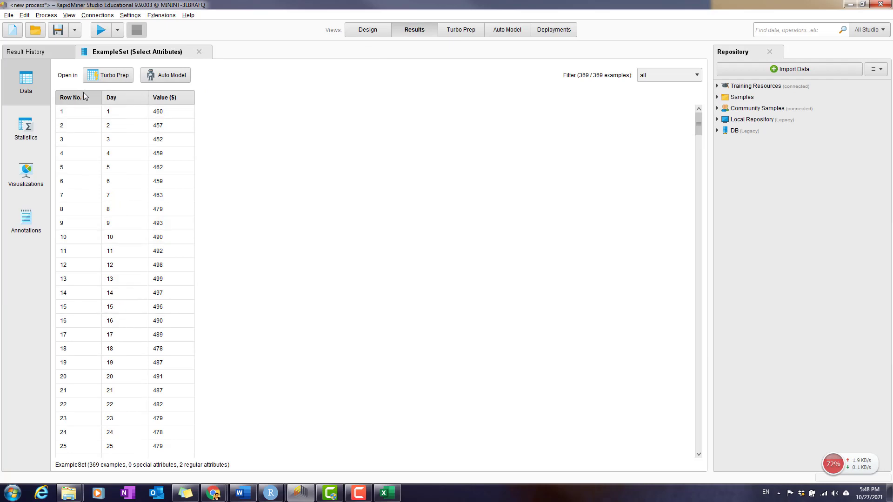
scroll(187, 289, "down", 4)
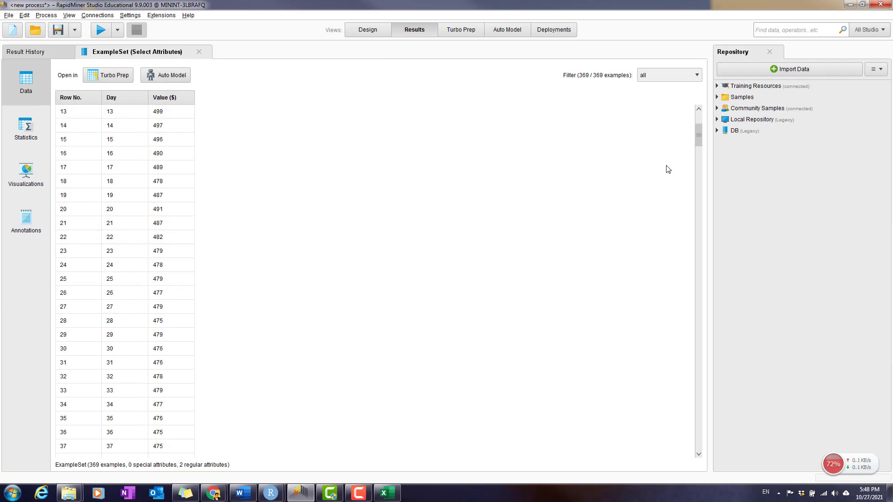
left_click_drag(696, 133, 696, 139)
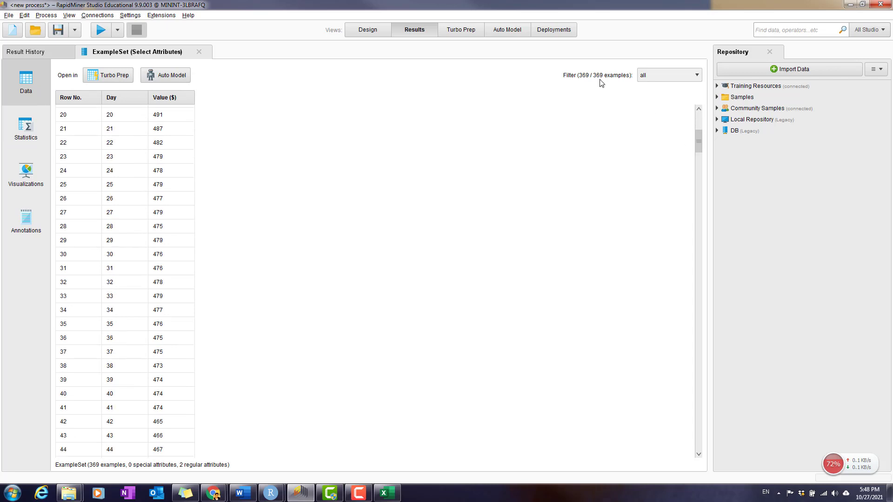
left_click(658, 79)
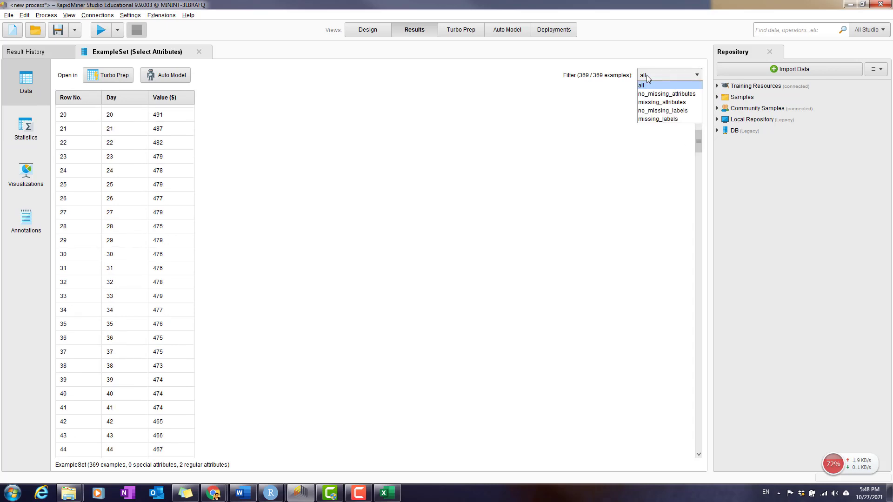
left_click(542, 113)
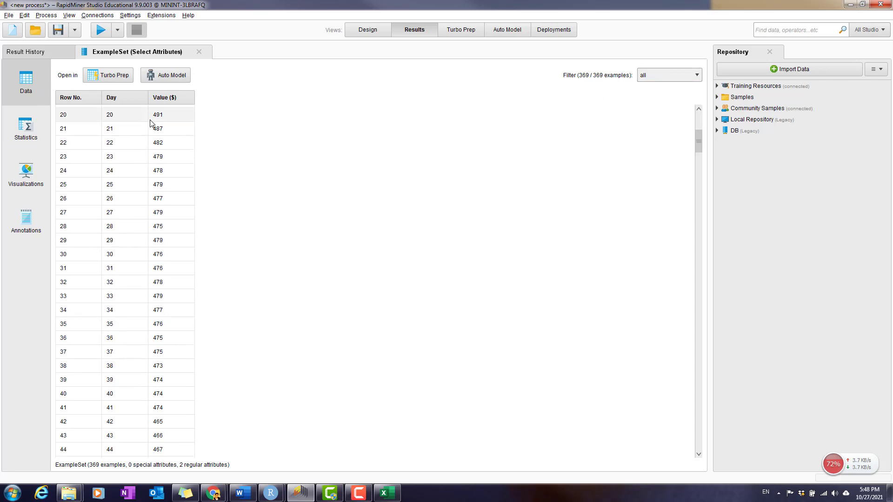
View the statistics of the example set, expand the Day attribute and open its histogram visualization
left_click(33, 131)
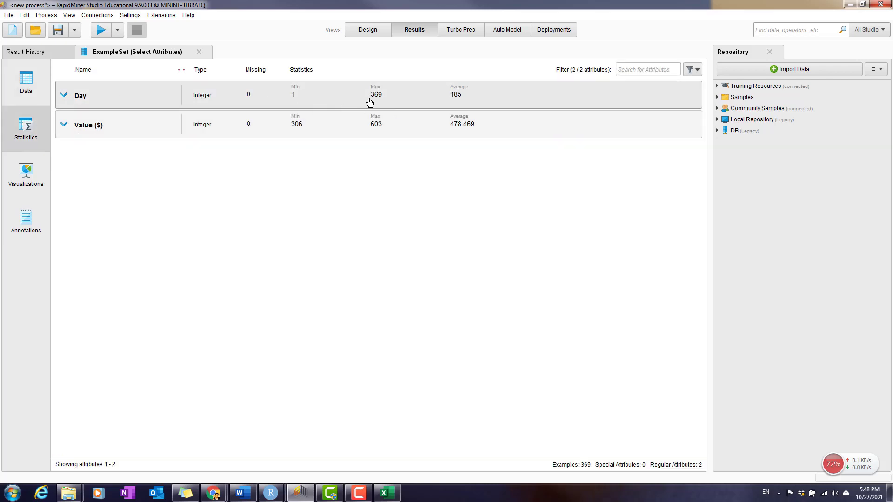
left_click(352, 104)
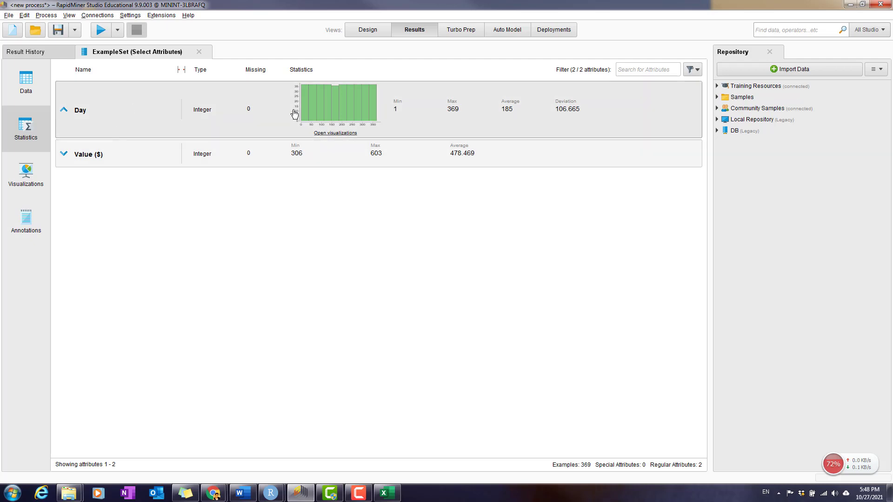
left_click(327, 133)
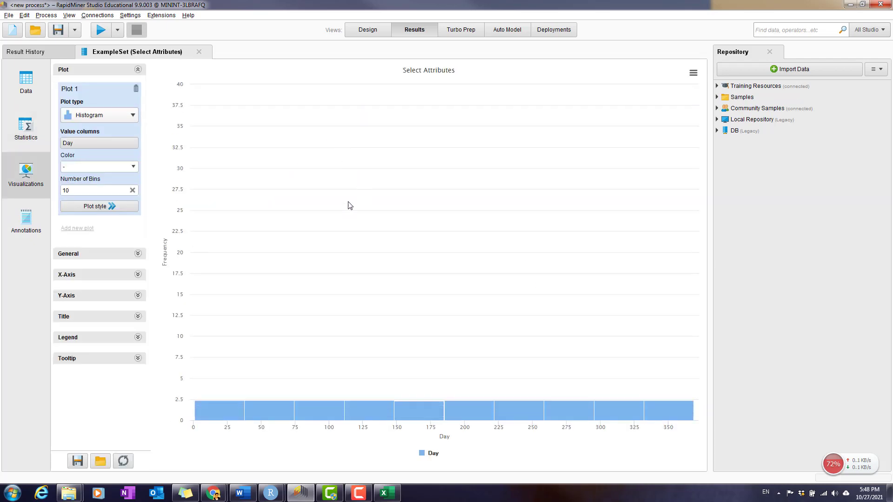
Expand the Value ($) attribute in the example set statistics, and return to the visualizations view
left_click(25, 128)
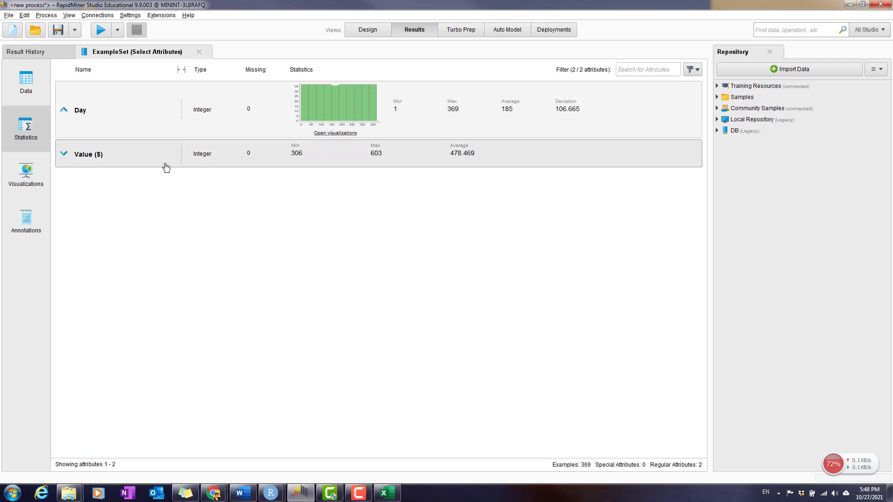
left_click(166, 168)
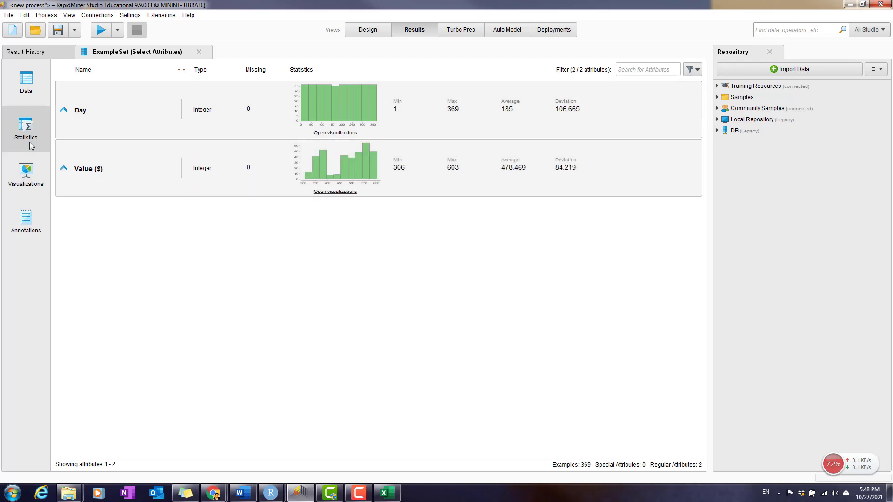
left_click(31, 181)
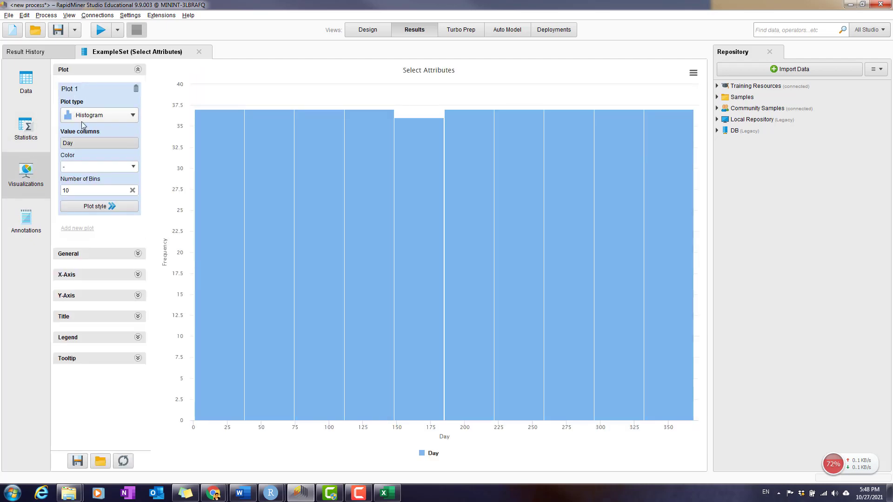
Change the plot type from histogram to Line and set the X-axis column to Day
left_click(111, 120)
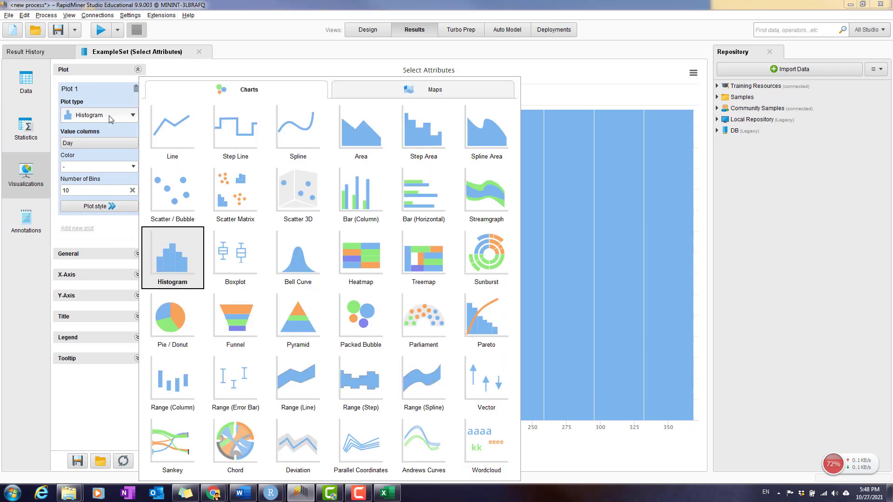
left_click(111, 120)
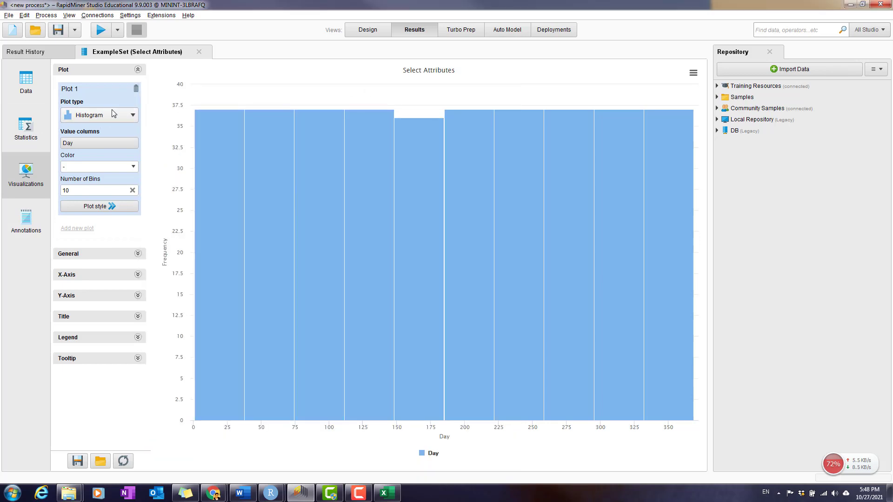
left_click(108, 116)
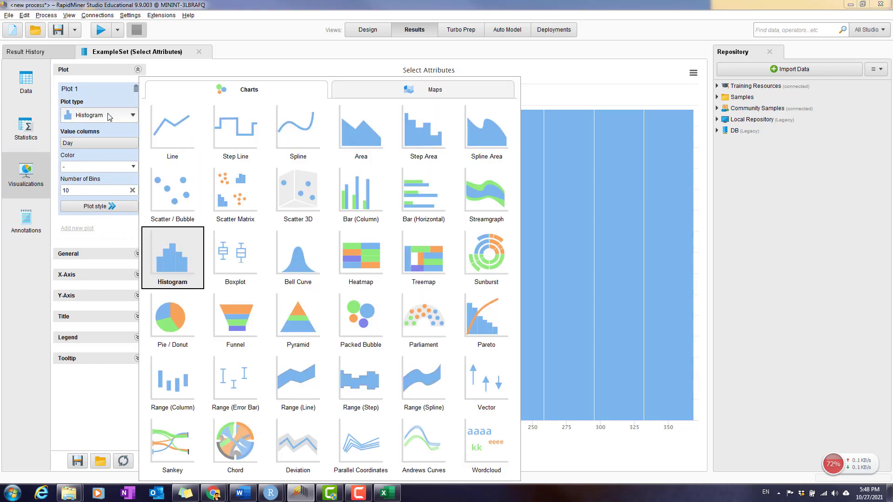
left_click(177, 139)
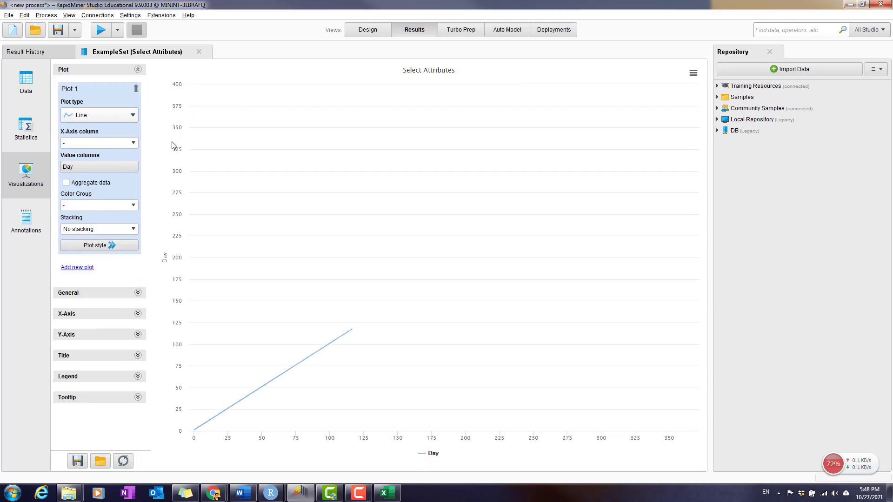
left_click(133, 144)
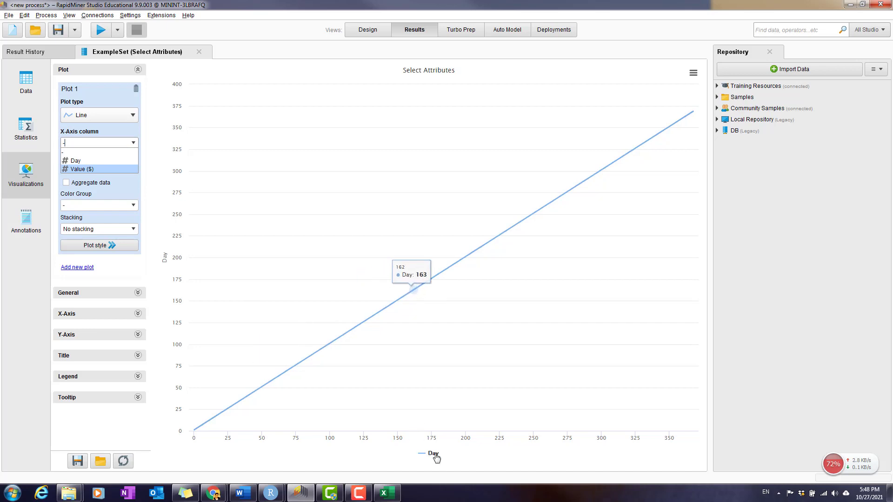
left_click(99, 161)
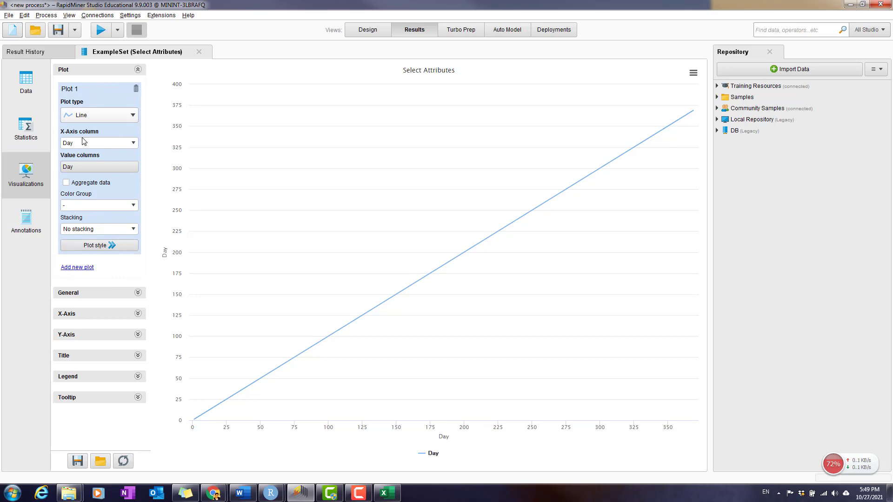
Replace Day with Value ($) as the line plot's value column and apply the selection
left_click(73, 164)
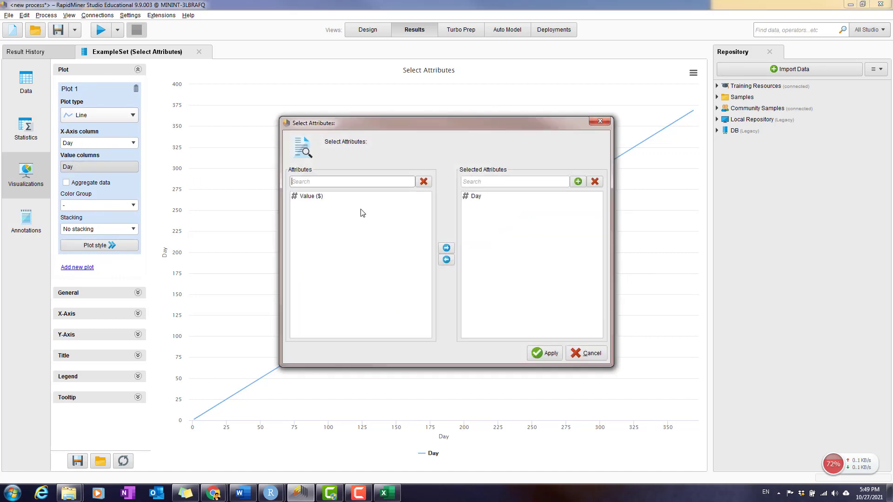
left_click(315, 197)
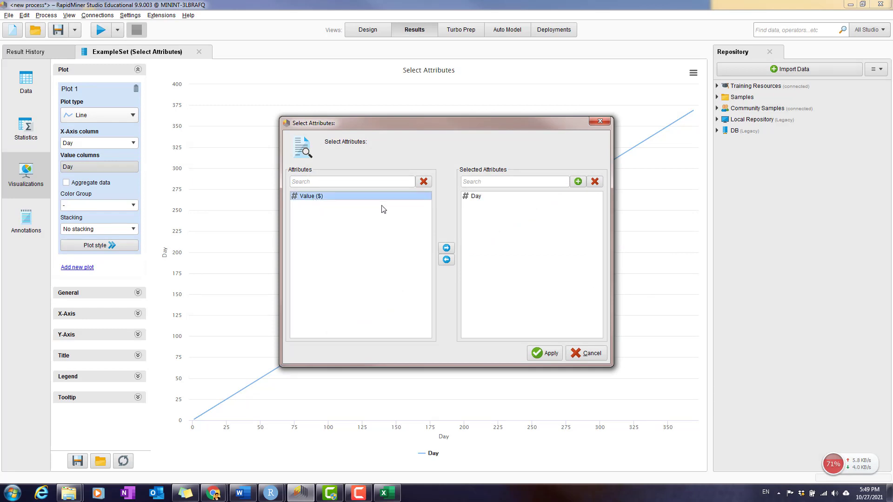
left_click(446, 249)
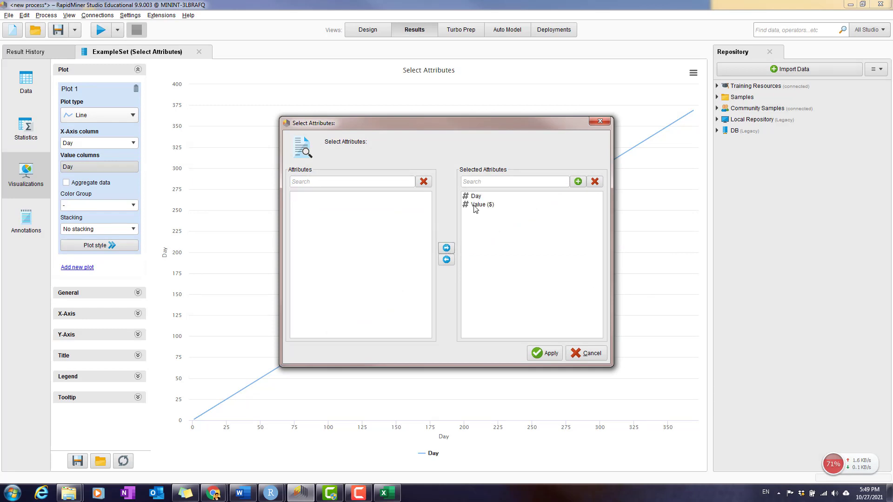
left_click(446, 260)
left_click(545, 353)
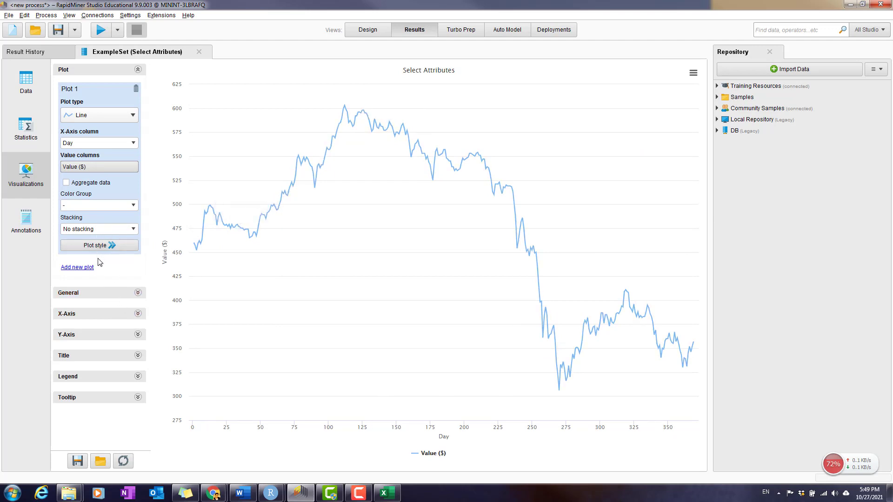
Set the custom description of the X-axis to Day, keeping the axis visible
left_click(138, 314)
scroll(95, 286, "down", 1)
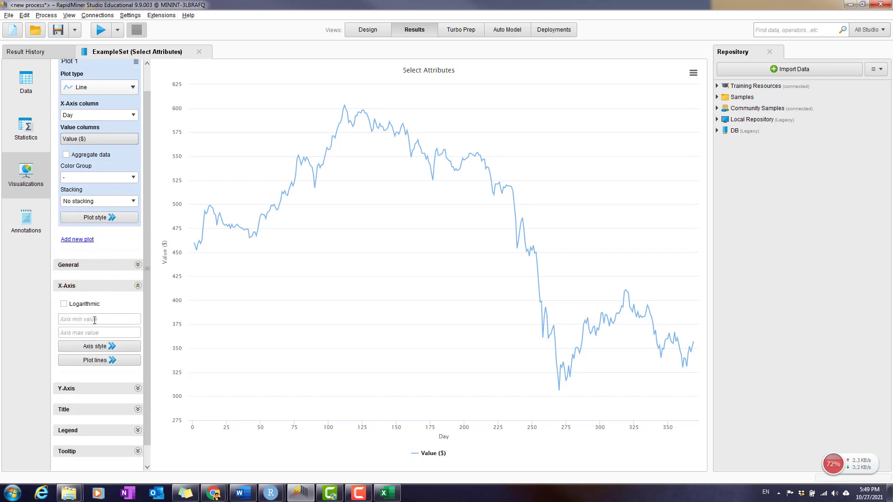
left_click(99, 346)
left_click(204, 322)
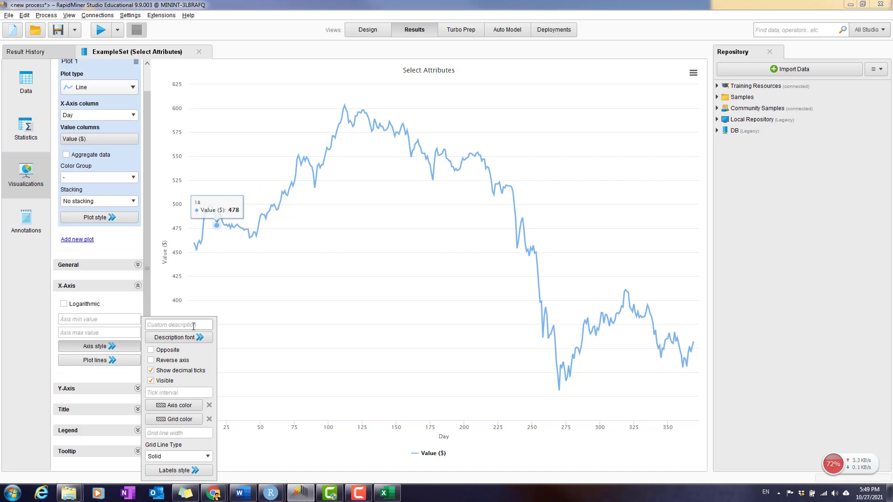
type("Val")
key("BackSpace")
key("BackSpace")
key("BackSpace")
type("Da")
left_click(150, 380)
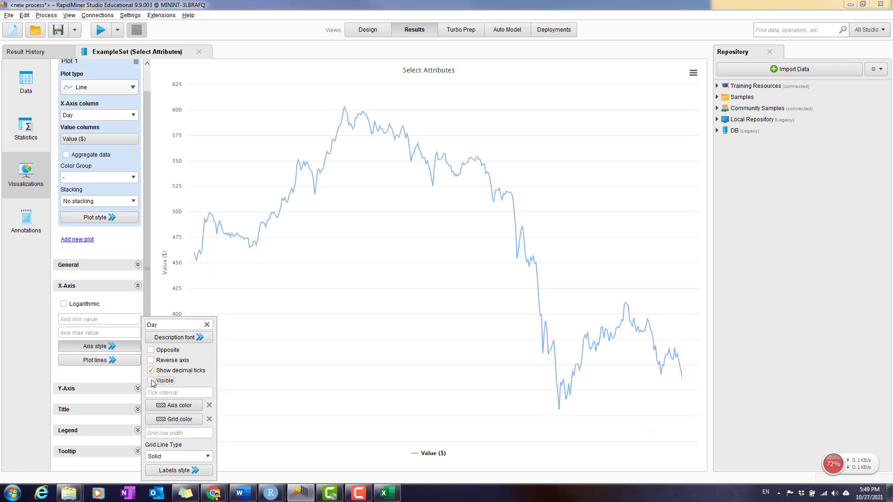
left_click(152, 380)
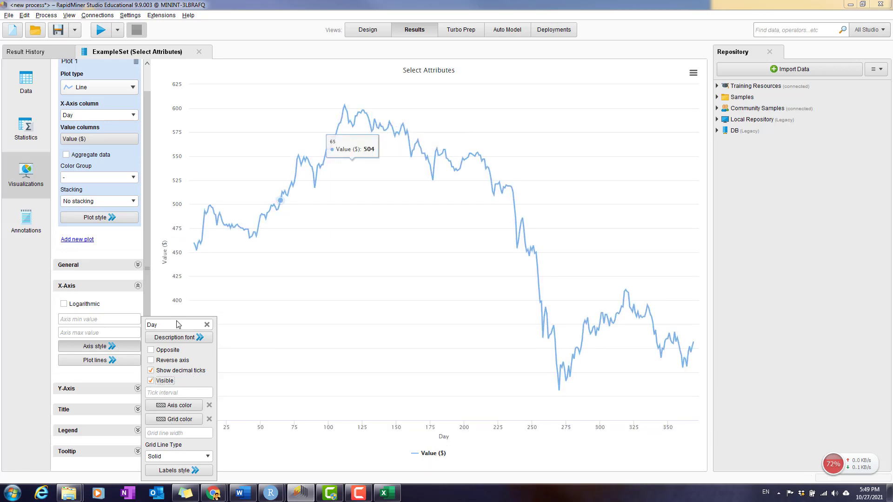
left_click(95, 377)
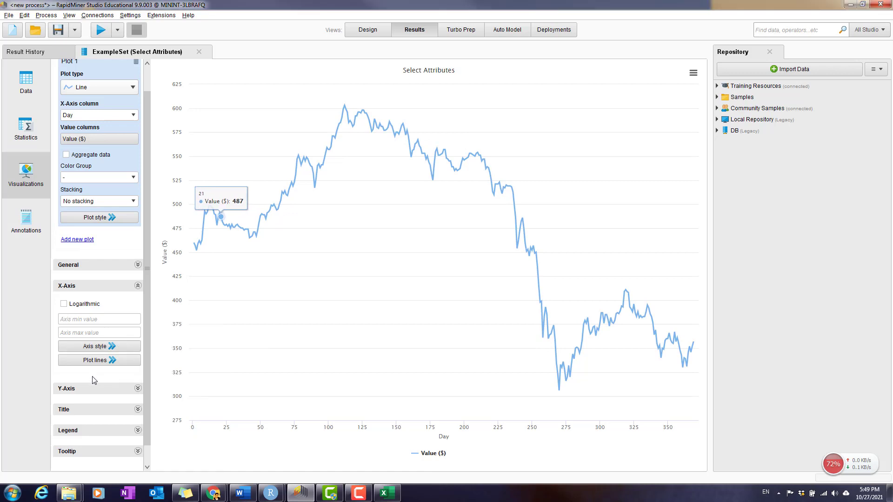
Set the custom description of the Y-axis y1 to "Value $"
left_click(138, 389)
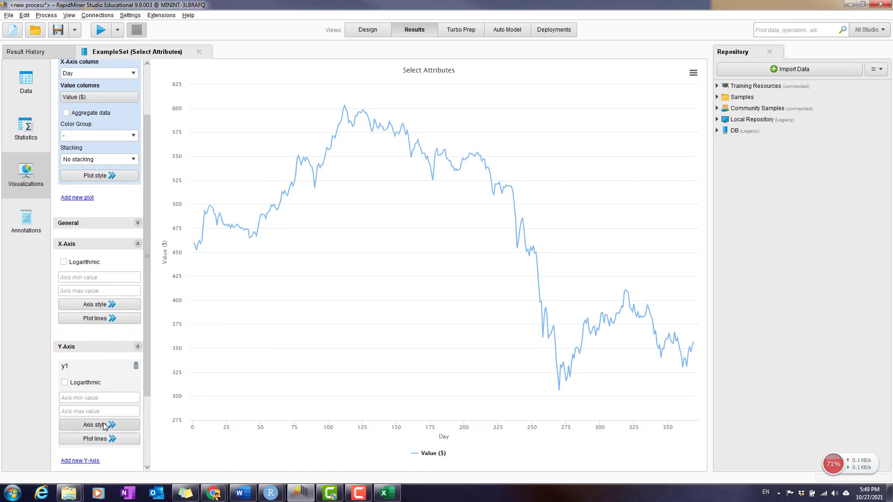
left_click(105, 425)
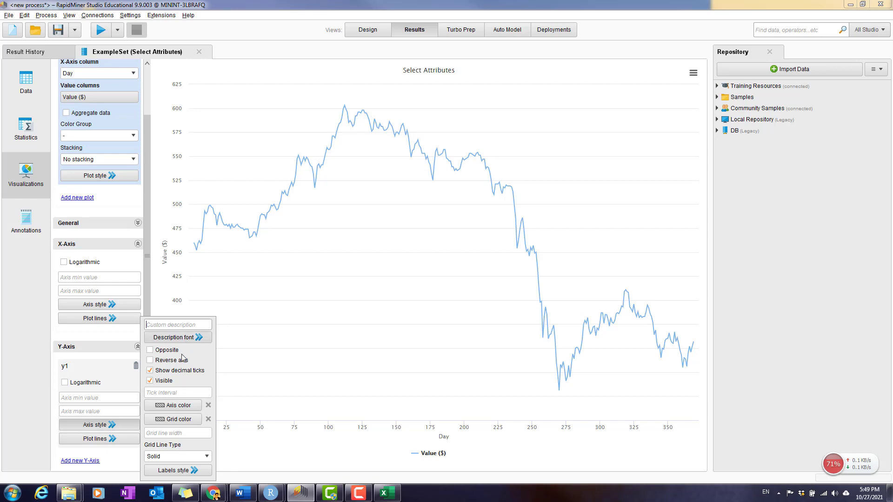
type("Value $")
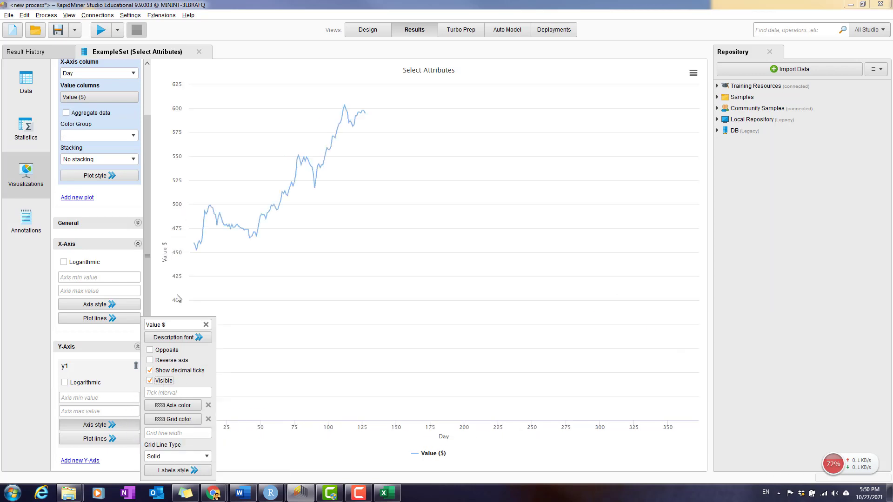
left_click(72, 332)
Expand the chart's title settings
scroll(121, 374, "down", 3)
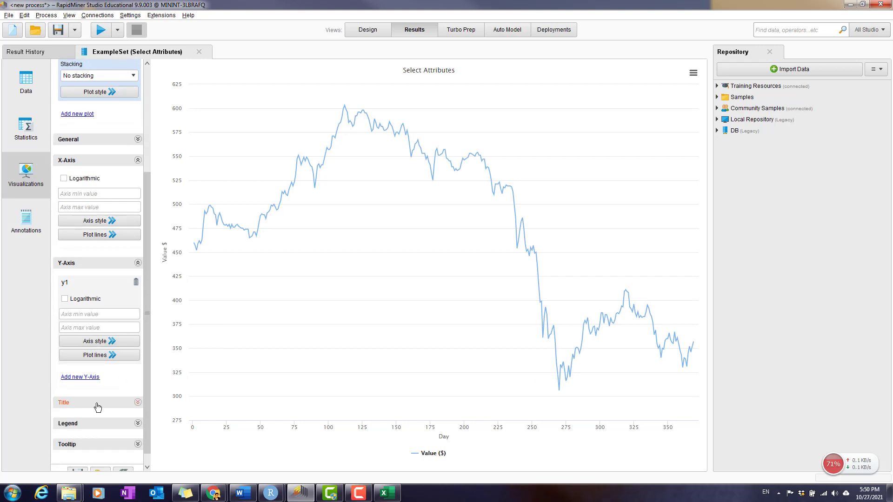
scroll(92, 407, "down", 1)
left_click(128, 389)
scroll(112, 377, "down", 2)
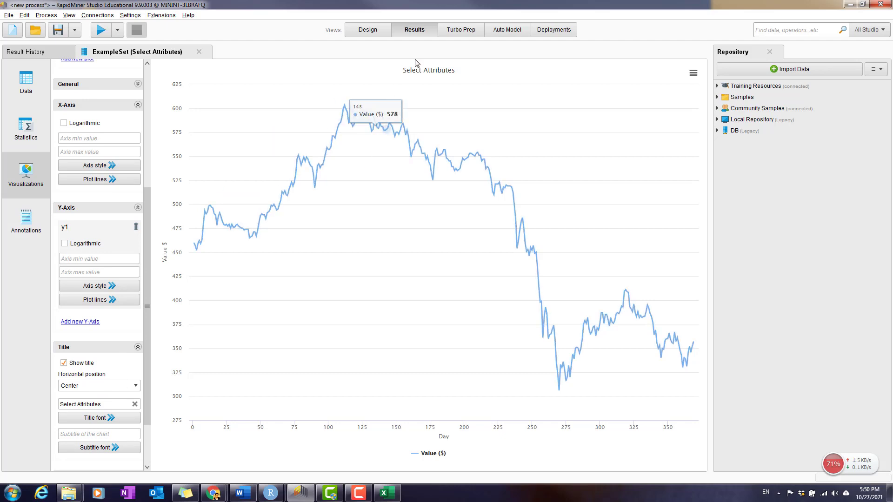
Try the Left horizontal position for the chart title and set it back to Center
left_click(120, 387)
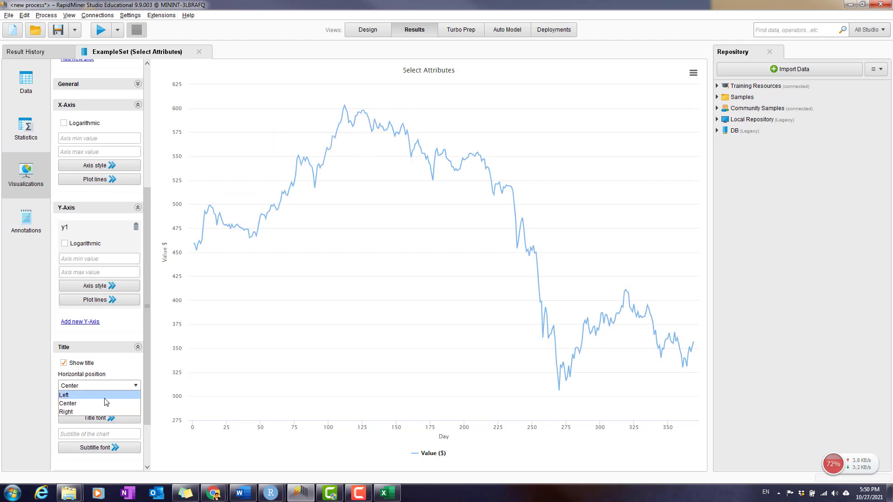
left_click(106, 396)
left_click(129, 385)
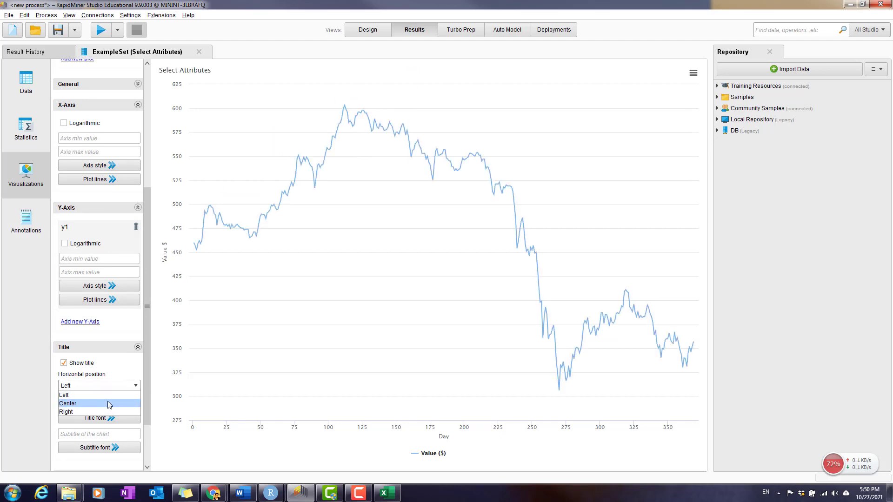
left_click(108, 402)
Replace the chart title with "IBM Stock Daily Closing Price"
left_click(124, 403)
left_click(135, 404)
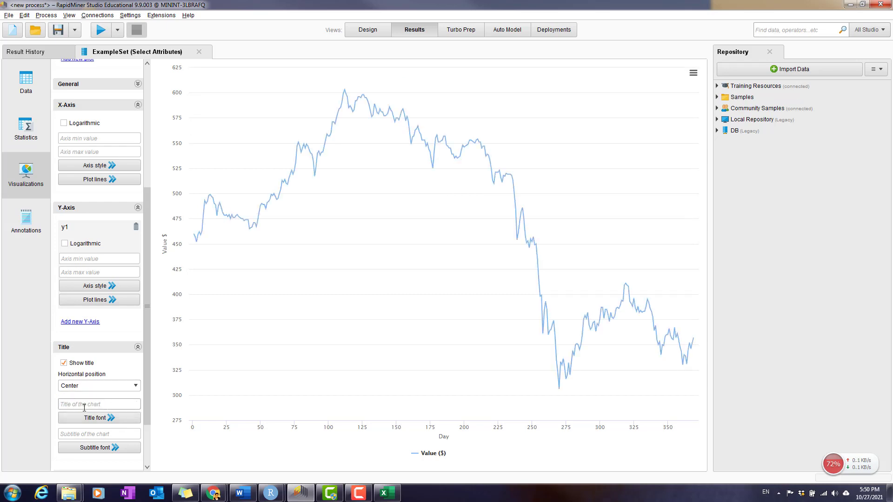
type("IBM Stock Dail")
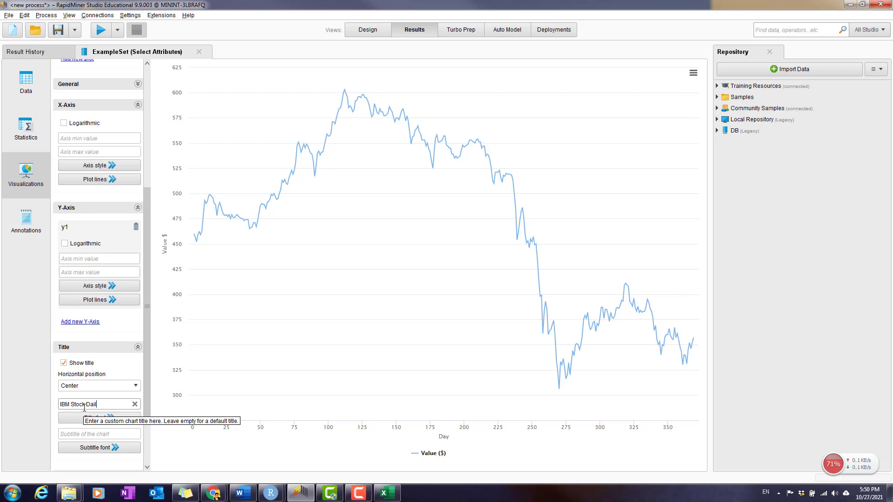
type("y Closing price")
left_click(22, 420)
left_click(26, 176)
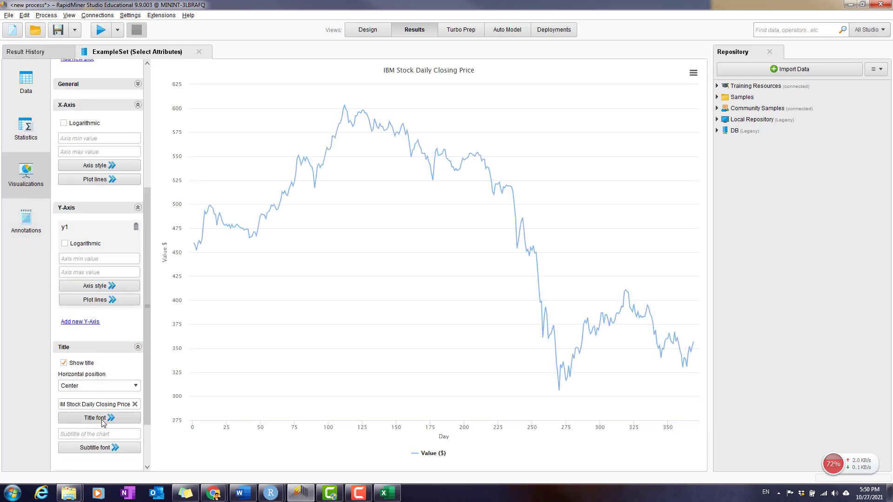
Make the chart title font bold, leaving its font color as it is
left_click(103, 418)
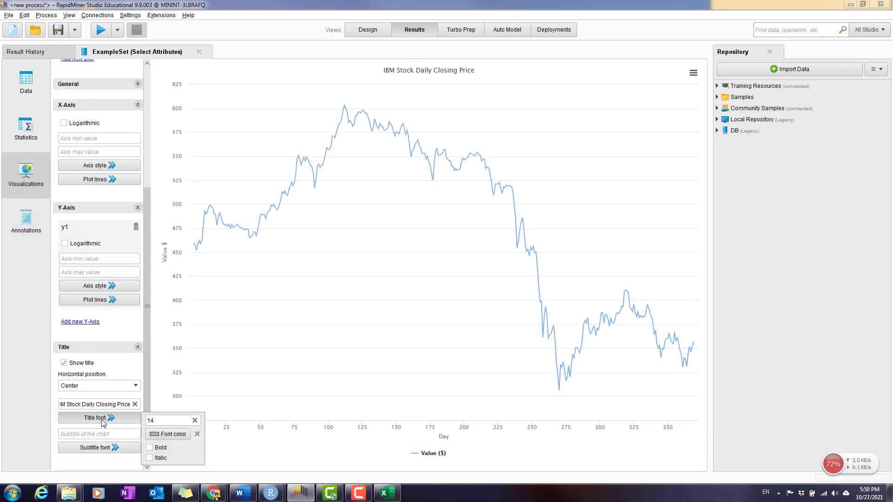
left_click(183, 440)
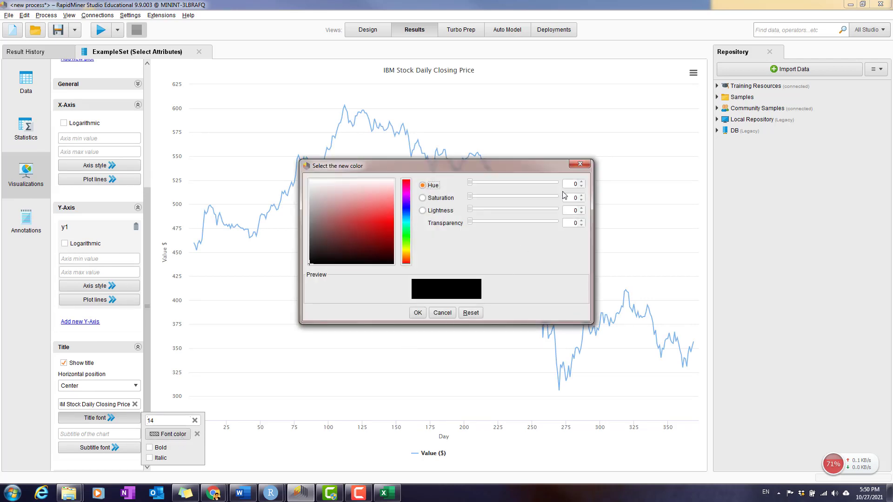
left_click(584, 167)
left_click(150, 448)
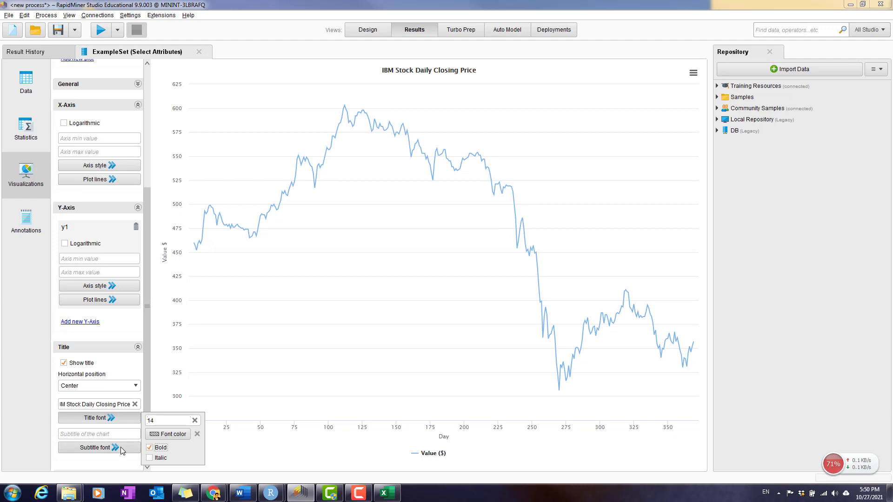
left_click(37, 415)
left_click(24, 175)
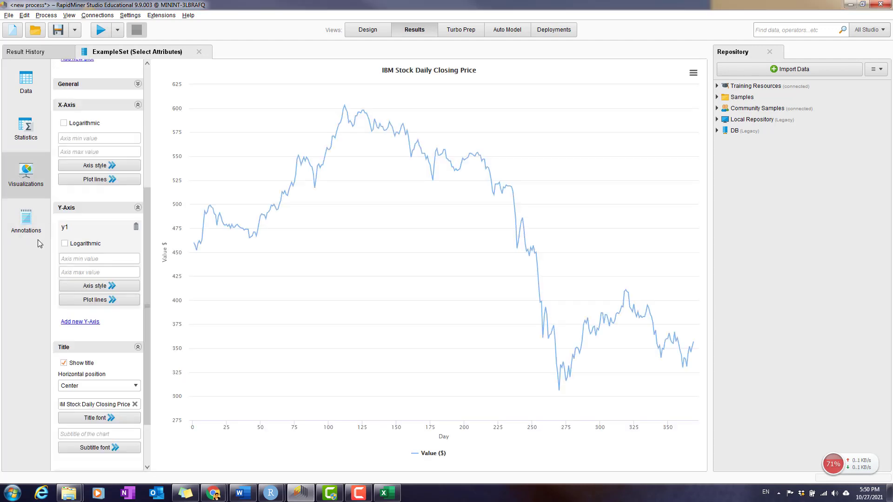
Hide the chart's legend in the legend settings
scroll(126, 344, "down", 3)
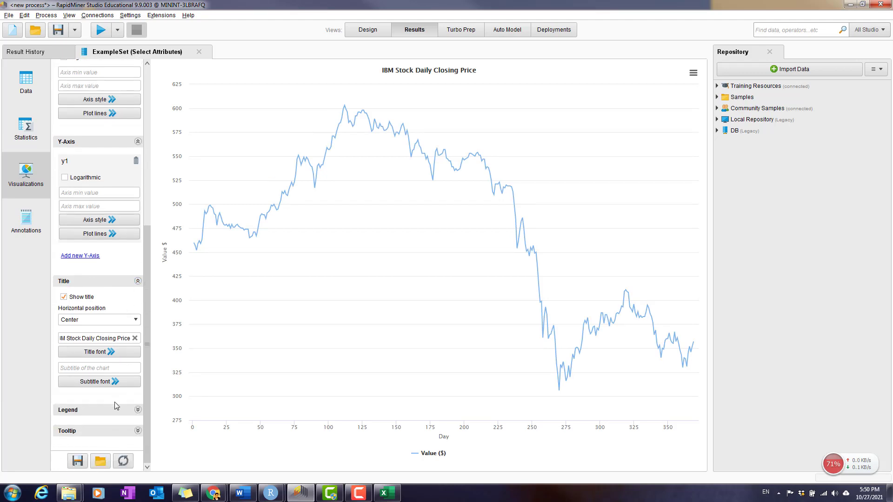
left_click(135, 411)
scroll(132, 414, "down", 2)
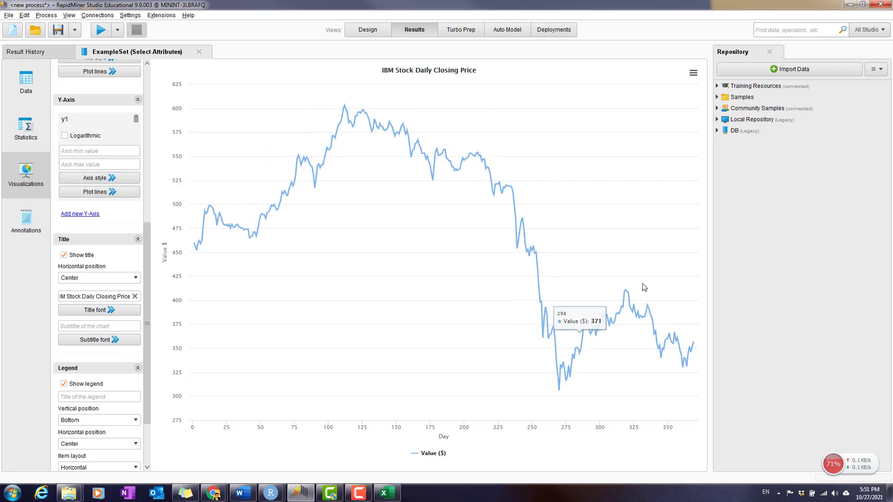
left_click(92, 386)
scroll(92, 402, "down", 3)
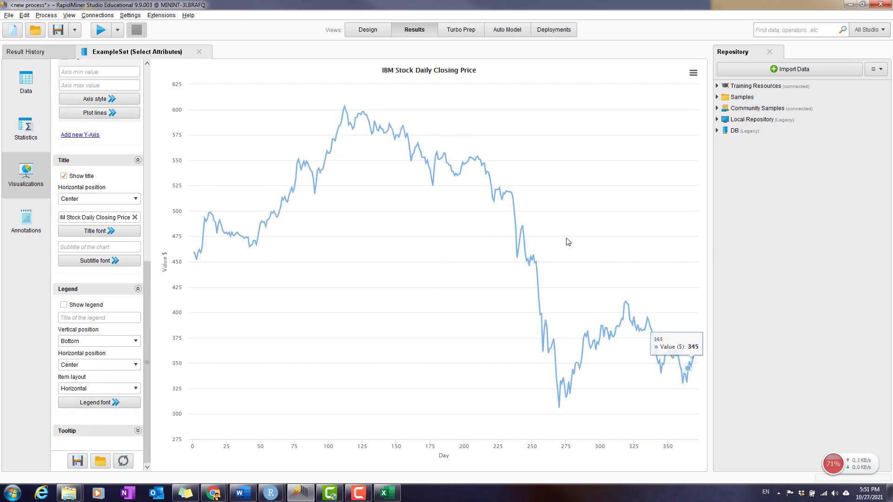
Return to the process design and search the operators for "forec" to browse the forecasting operators
left_click(372, 30)
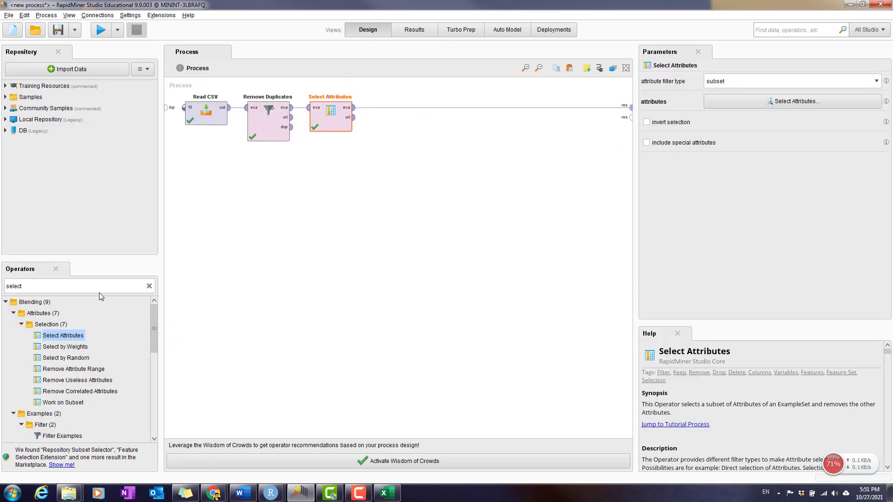
left_click(149, 286)
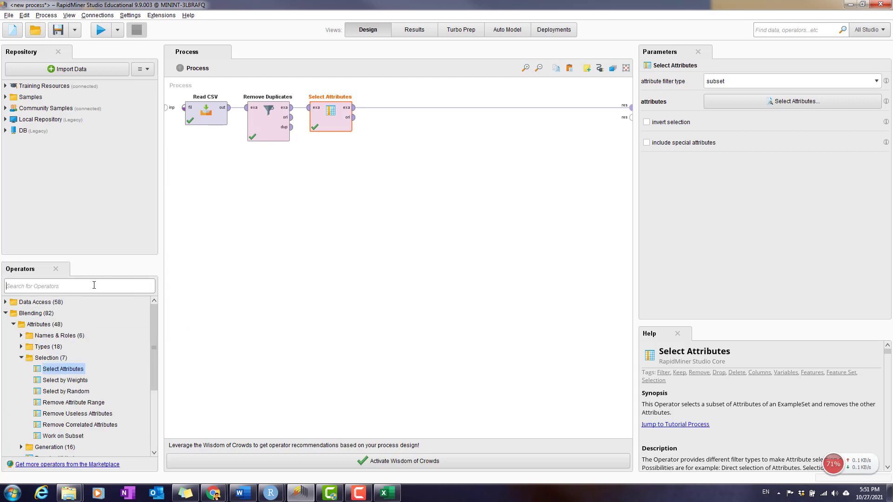
type("forec")
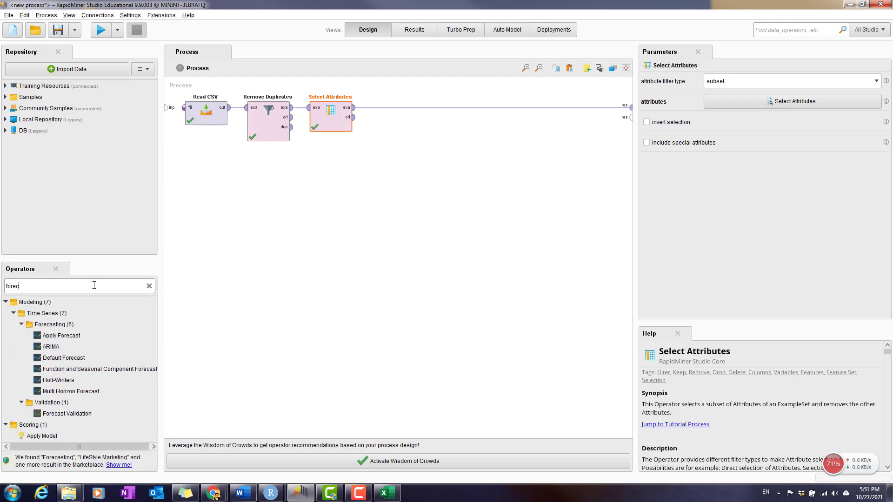
left_click_drag(57, 347, 59, 348)
scroll(72, 365, "down", 1)
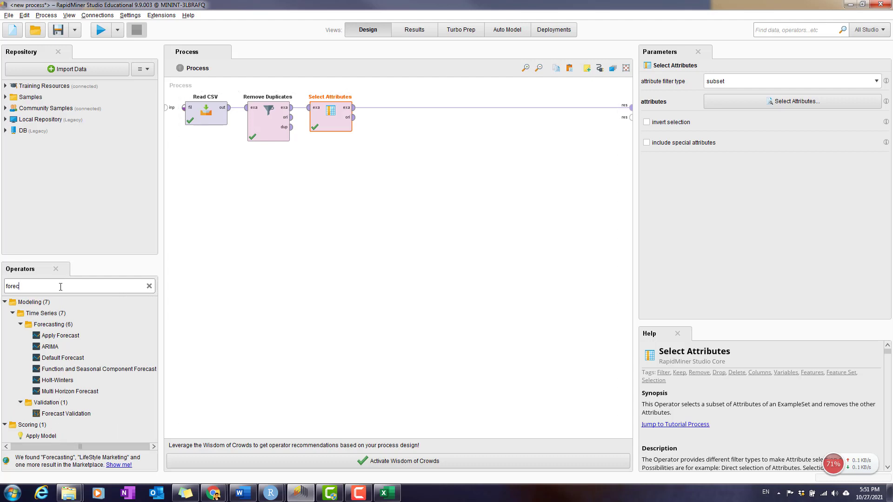
Search the operators for "neu" to view the neural network operators, dismiss the browser notification, and deselect the Select Attributes operator
left_click_drag(108, 288, 2, 287)
type("neu")
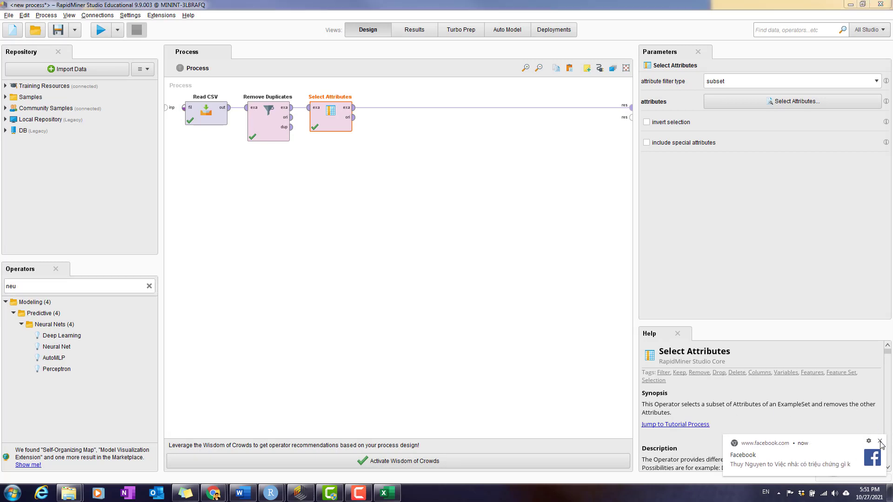
left_click(880, 442)
left_click(484, 117)
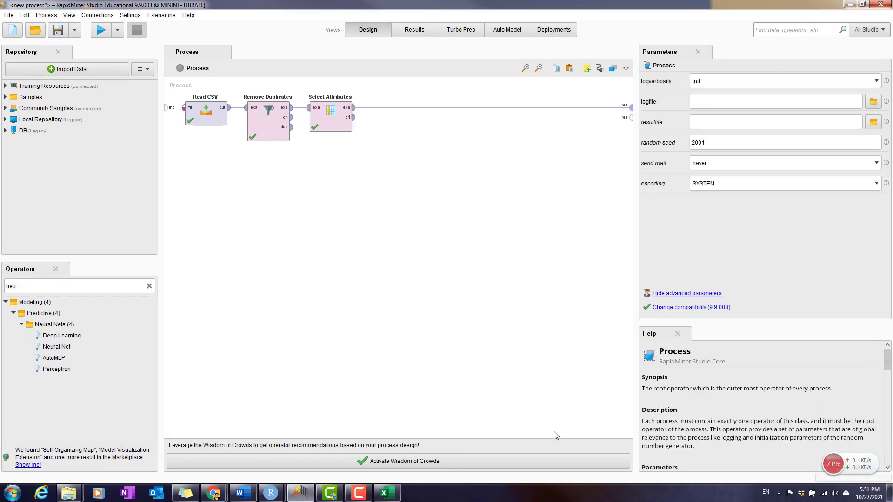